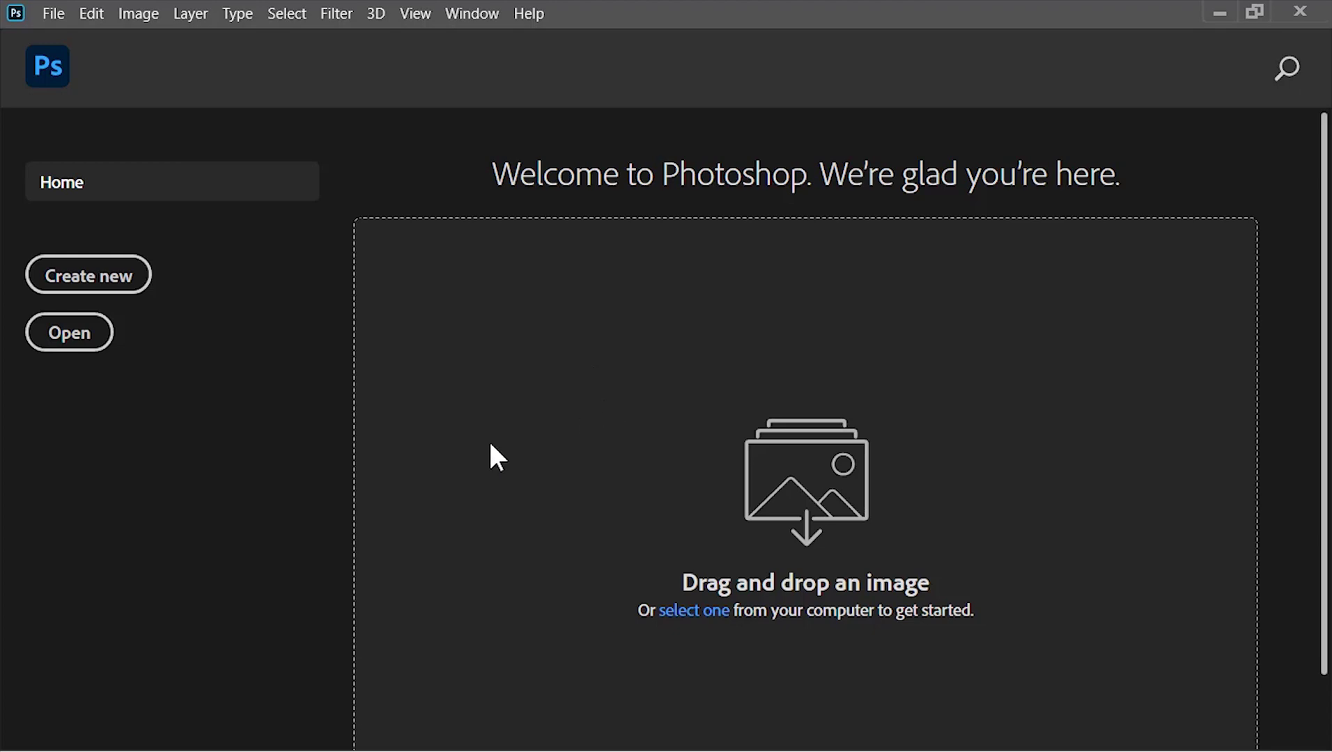
# Create a new 1920×1080 px document at 72 ppi
pyautogui.click(89, 276)
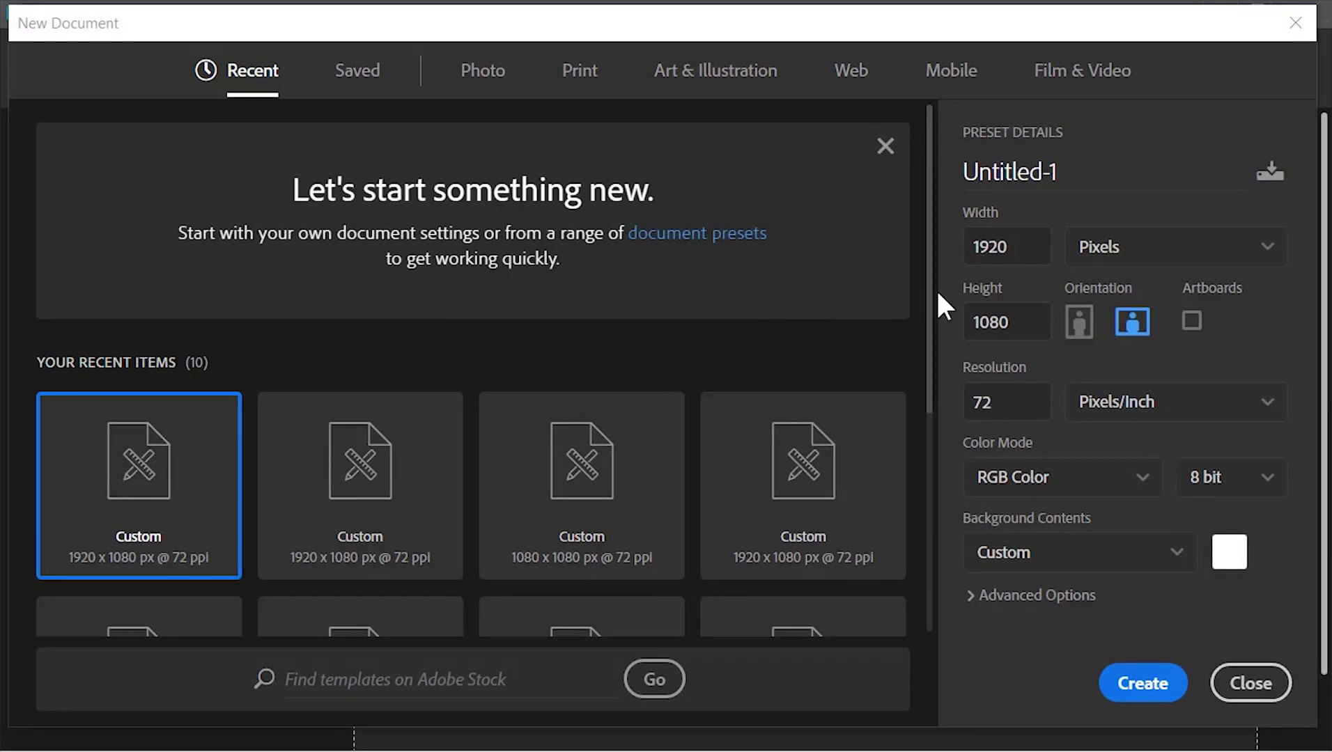
pyautogui.click(1031, 315)
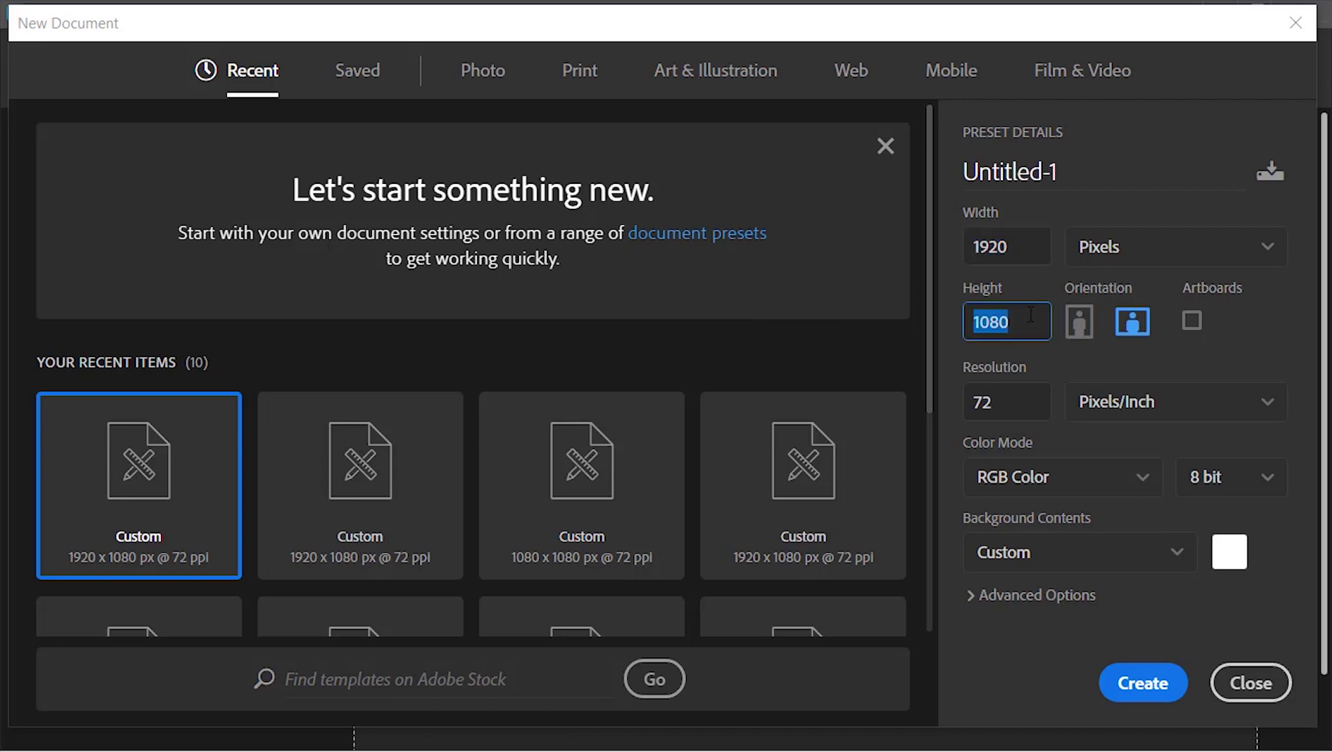
pyautogui.click(1009, 403)
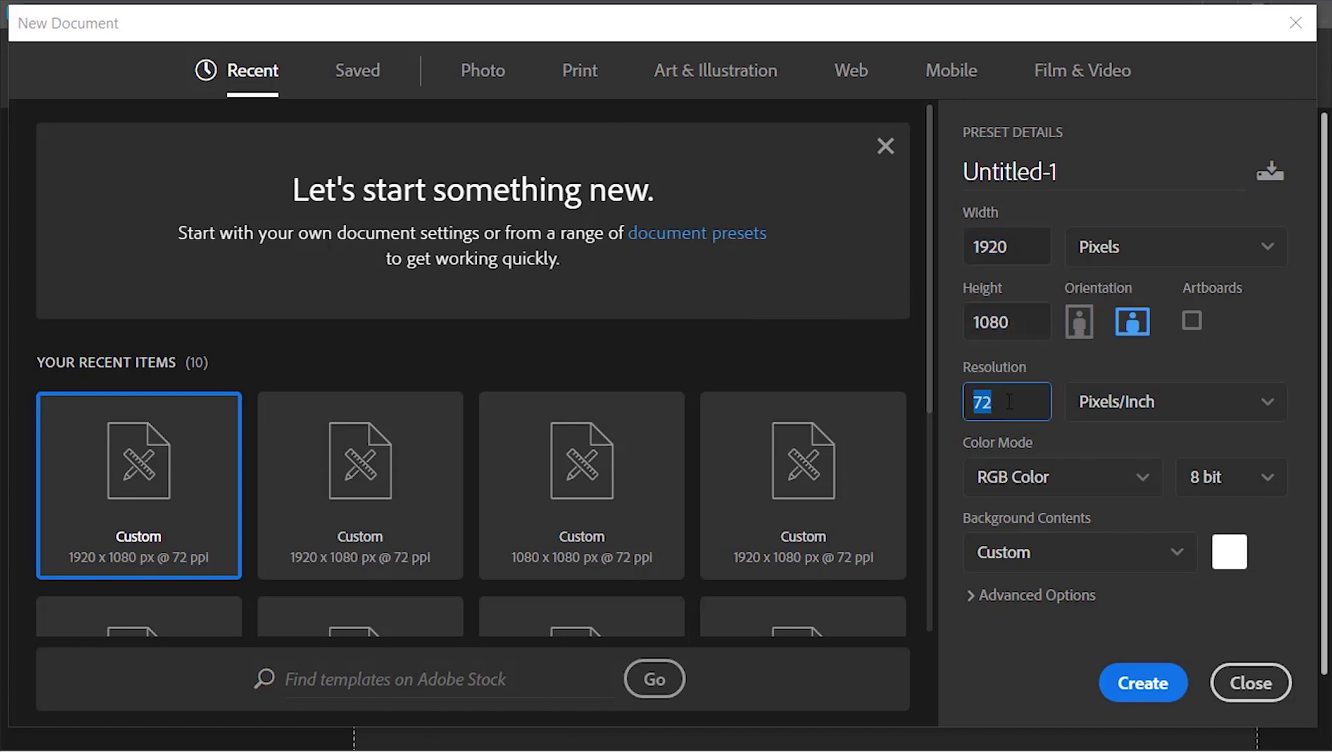
pyautogui.click(1170, 686)
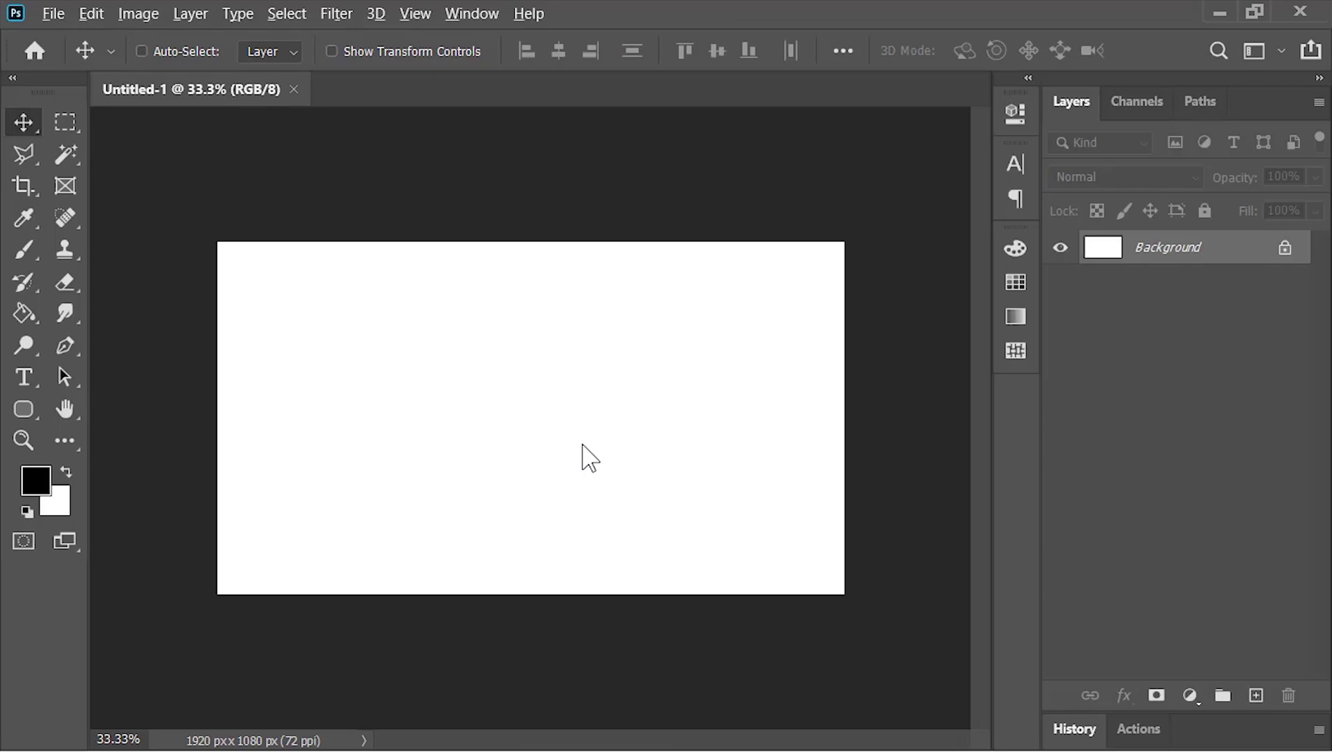
# Place the Wall brick photo into the document, scaled to 82.4% to fill the canvas
pyautogui.hotkey('alt', 'Tab')
pyautogui.moveTo(436, 237); pyautogui.dragTo(573, 429)
pyautogui.hotkey('alt', 'Tab')
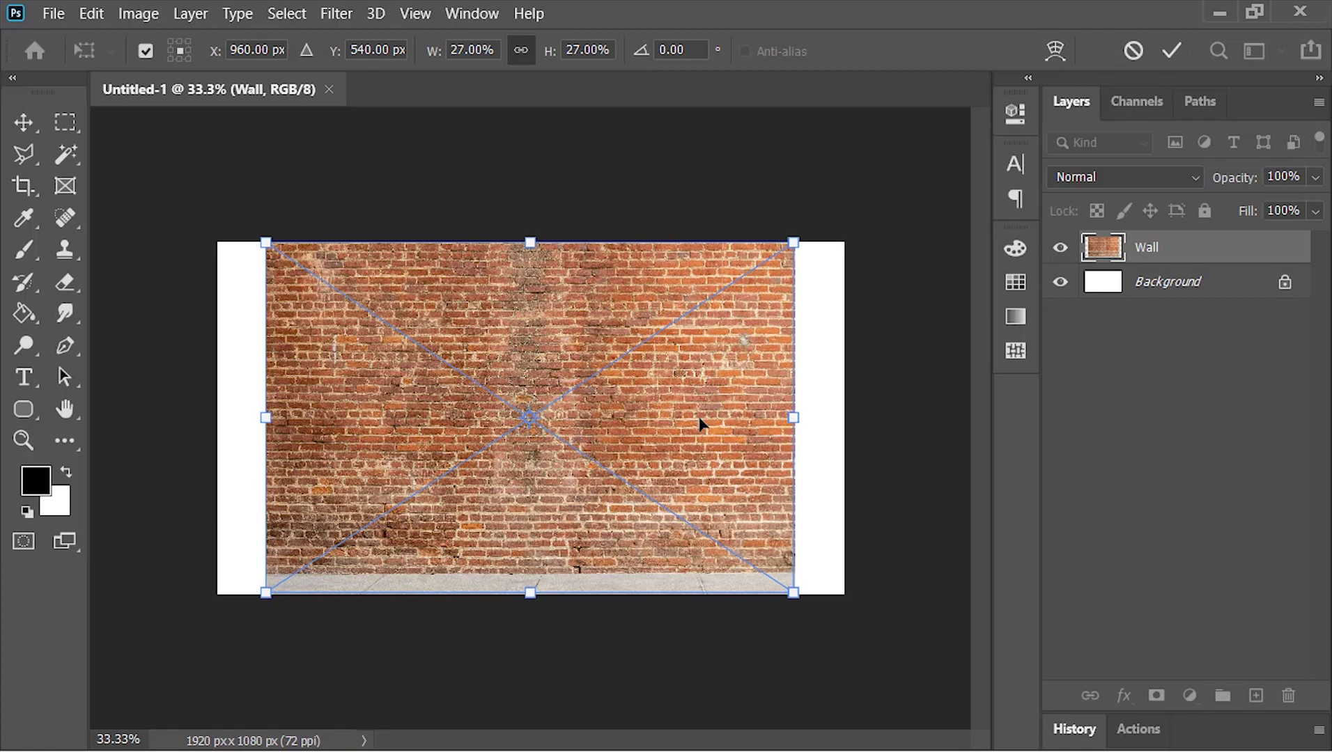
pyautogui.moveTo(793, 417); pyautogui.dragTo(1326, 486)
pyautogui.press('Return')
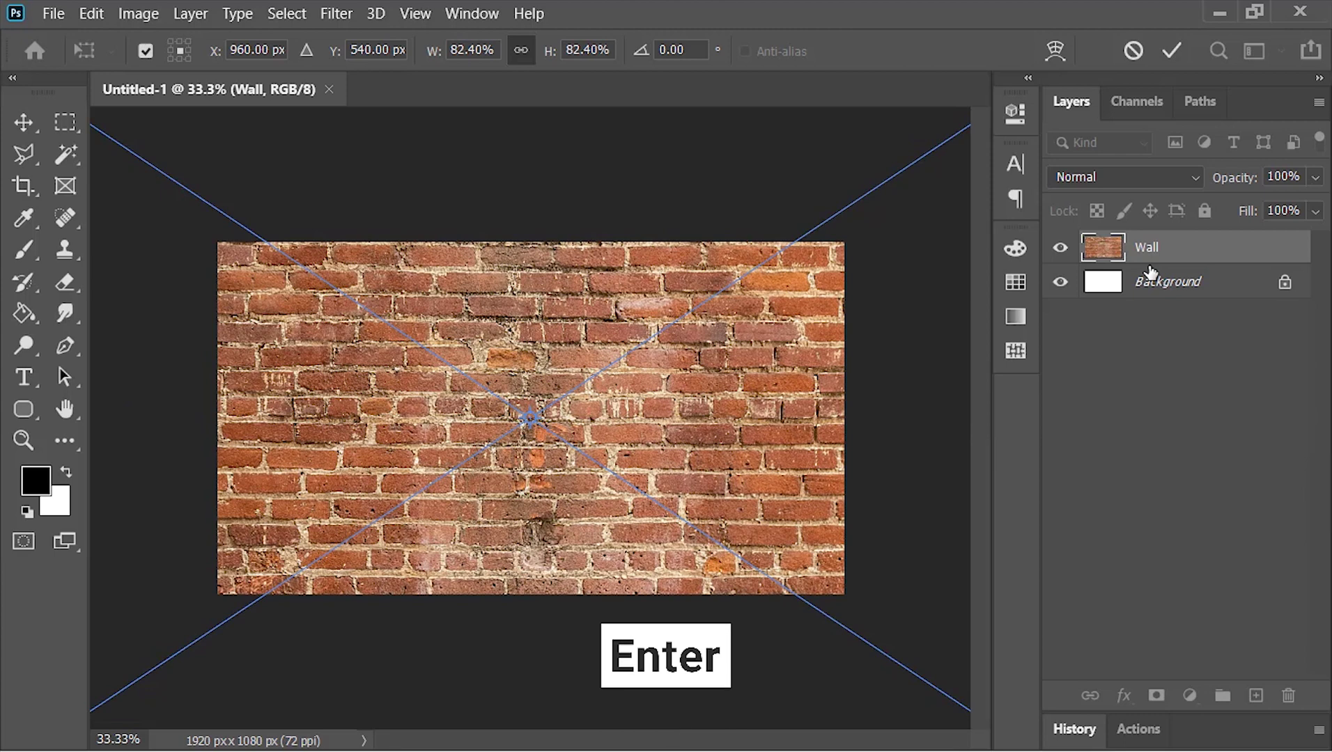
pyautogui.click(1205, 287)
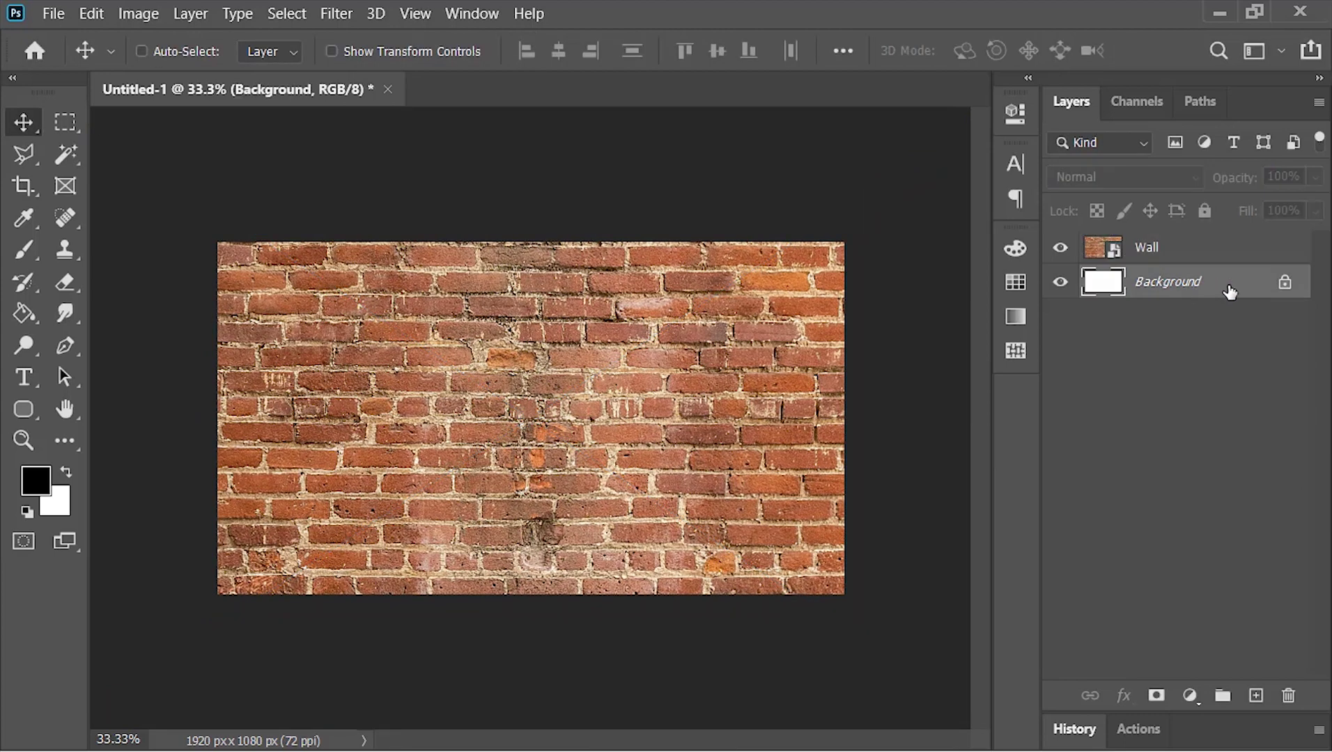
# Delete the white Background layer and add a Black & White adjustment to the wall
pyautogui.moveTo(1219, 291); pyautogui.dragTo(1288, 695)
pyautogui.hotkey('ctrl', '0')
pyautogui.click(1191, 696)
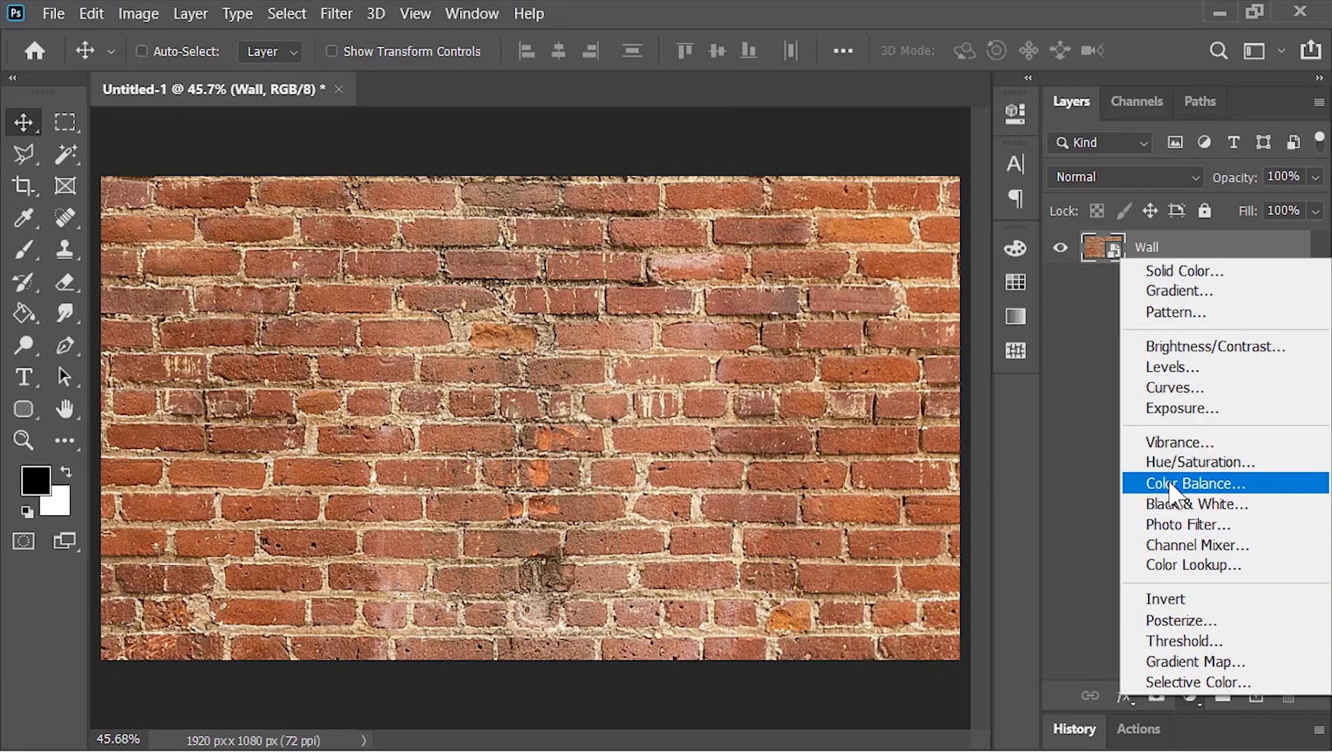
pyautogui.click(1265, 504)
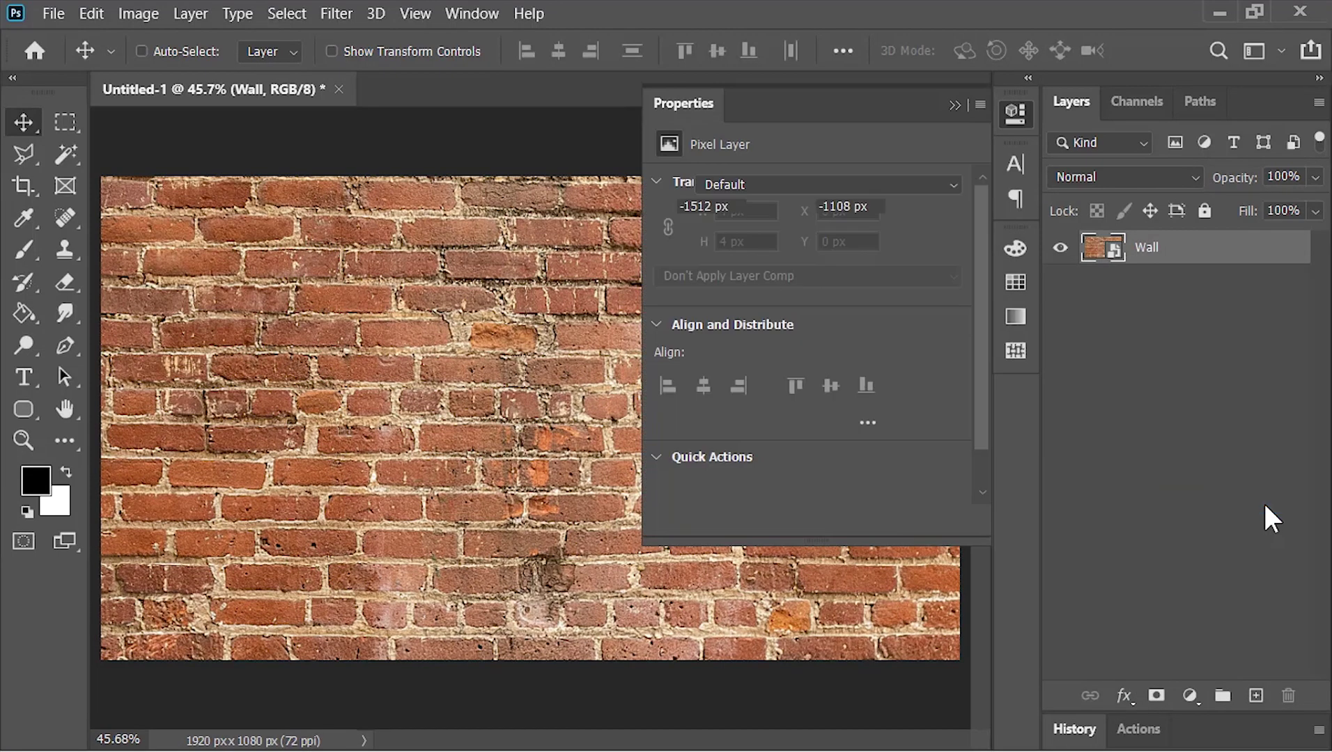
pyautogui.click(953, 101)
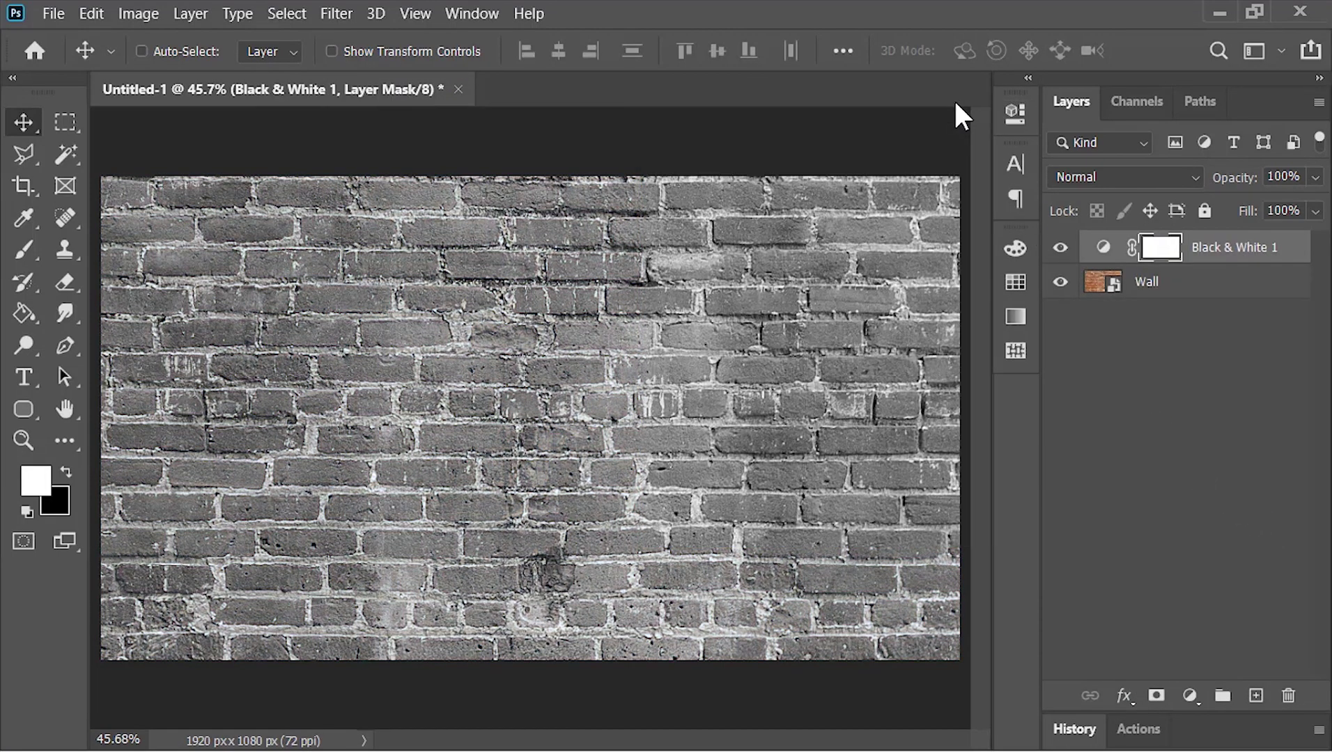
# Add a Curves adjustment lowering the white point and midtones to darken the wall
pyautogui.click(1191, 696)
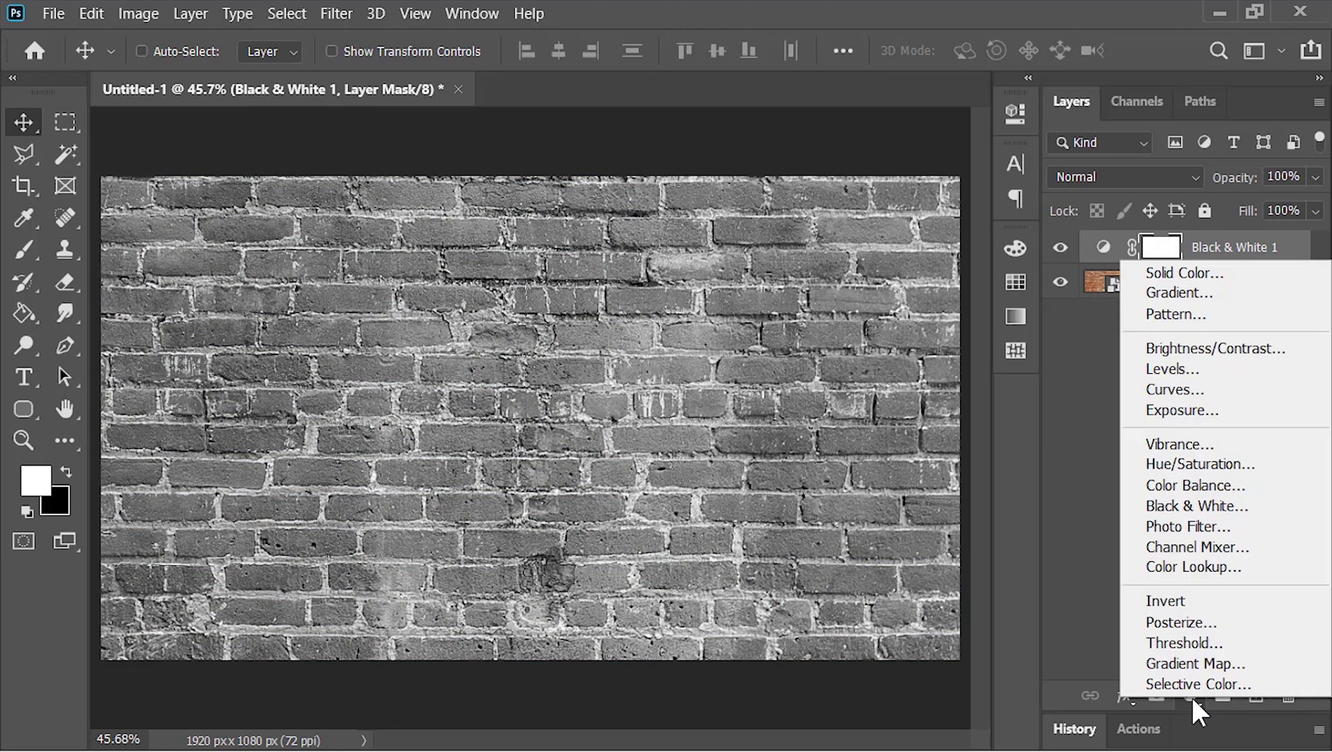
pyautogui.click(1244, 394)
pyautogui.moveTo(949, 245); pyautogui.dragTo(969, 396)
pyautogui.moveTo(847, 431); pyautogui.dragTo(848, 449)
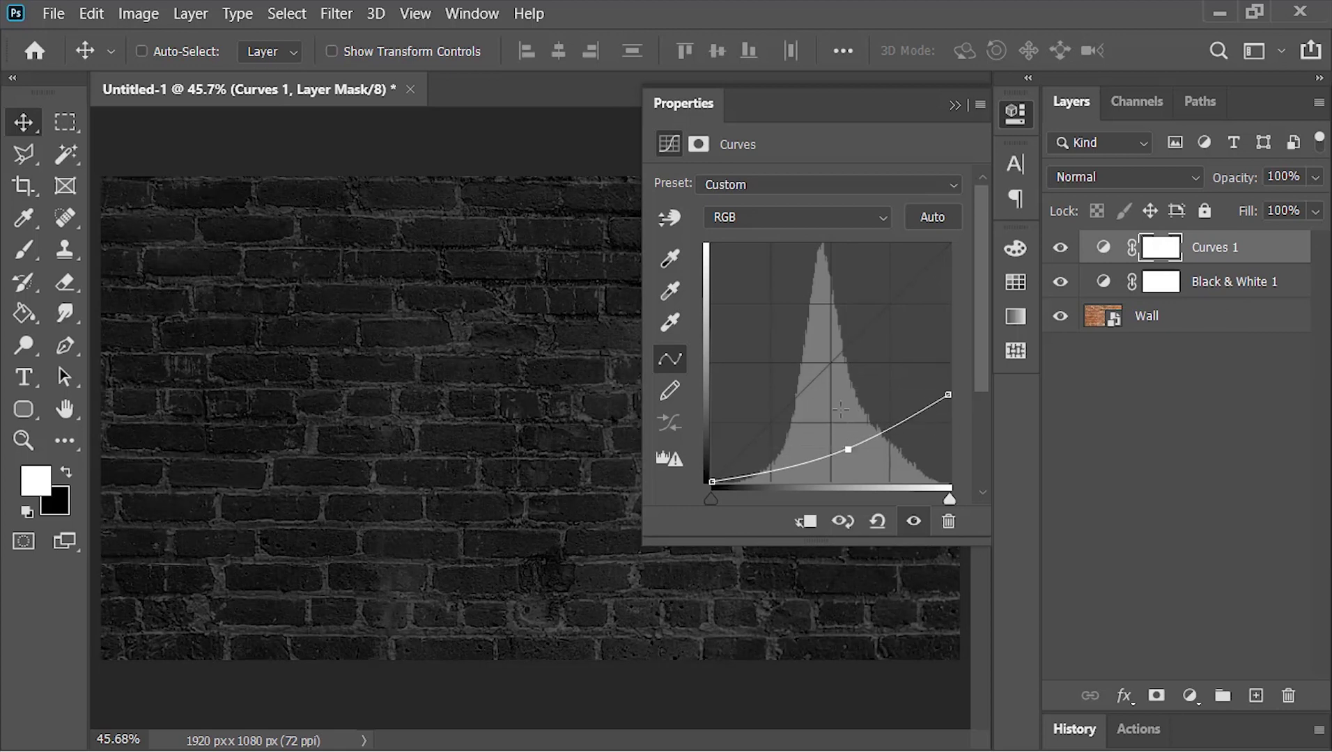
pyautogui.click(954, 106)
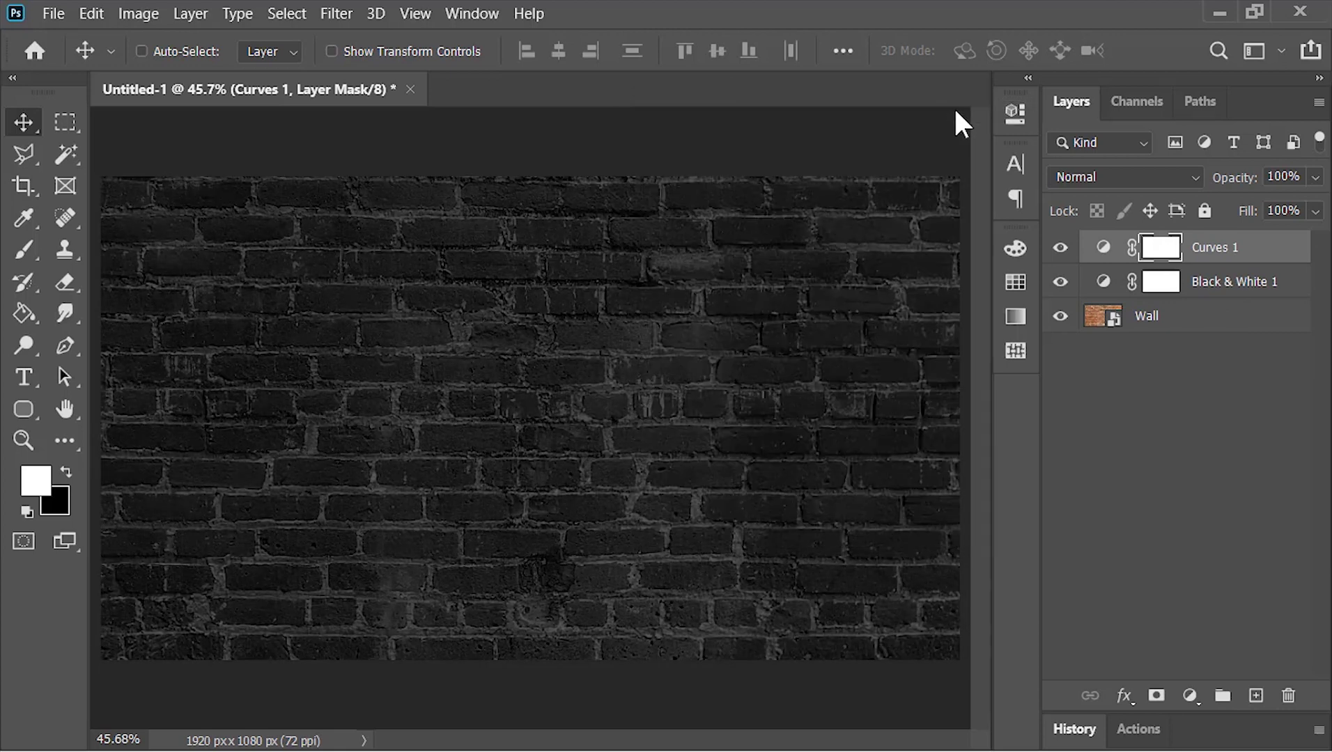
pyautogui.click(1190, 693)
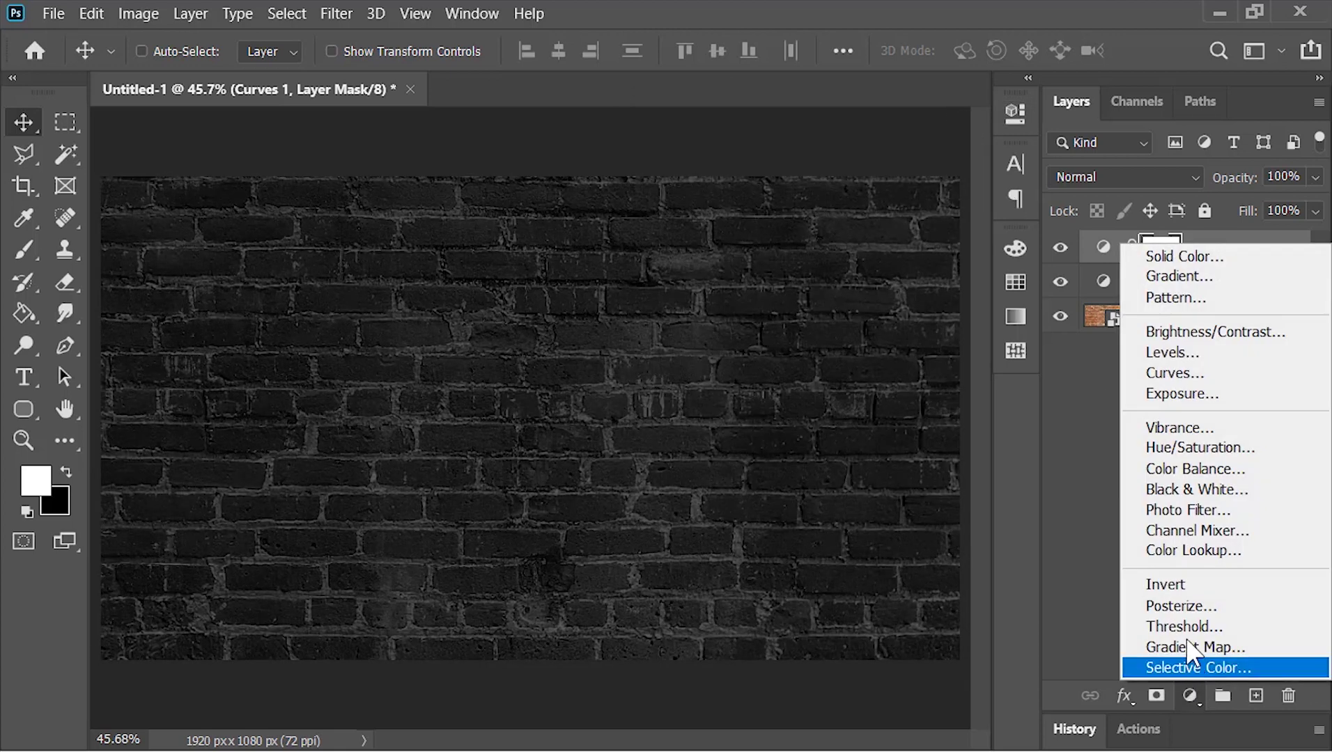
pyautogui.click(1239, 278)
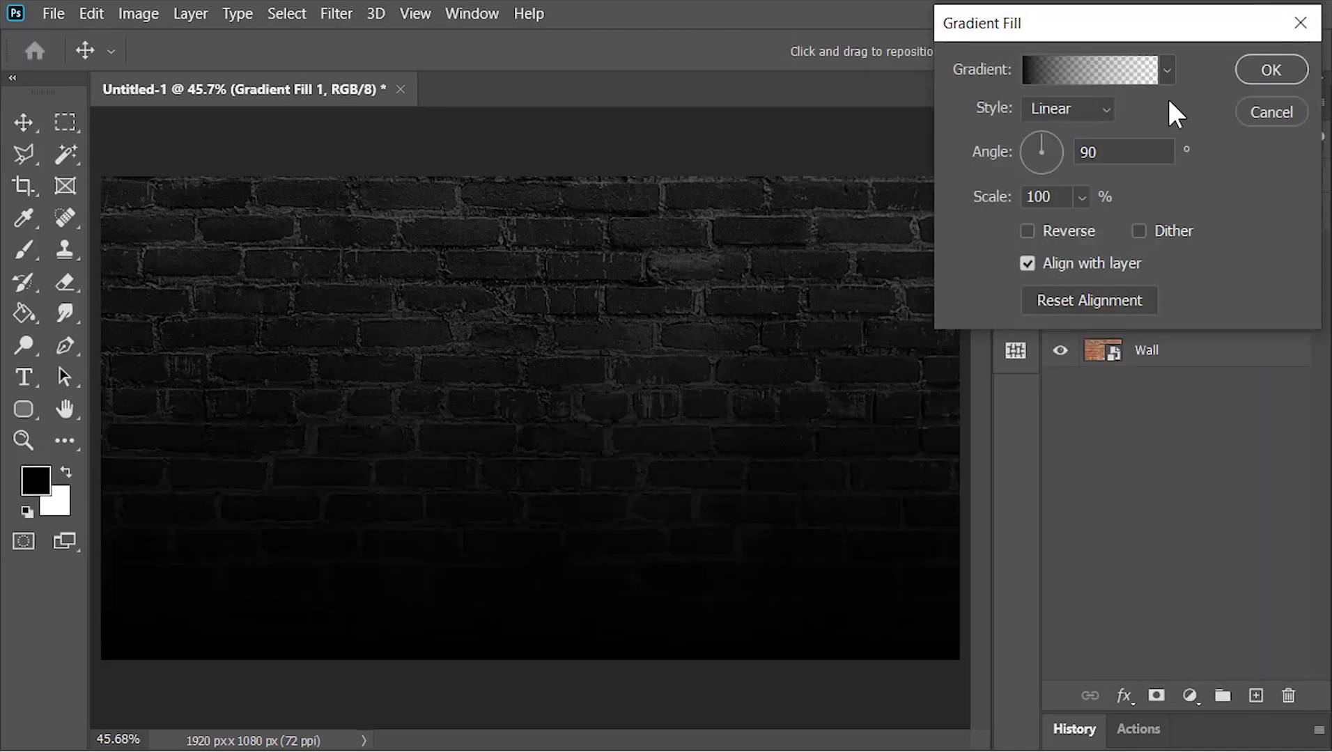
# Set the Gradient Fill to black-white, Radial, Scale 200 and Reverse
pyautogui.click(1166, 70)
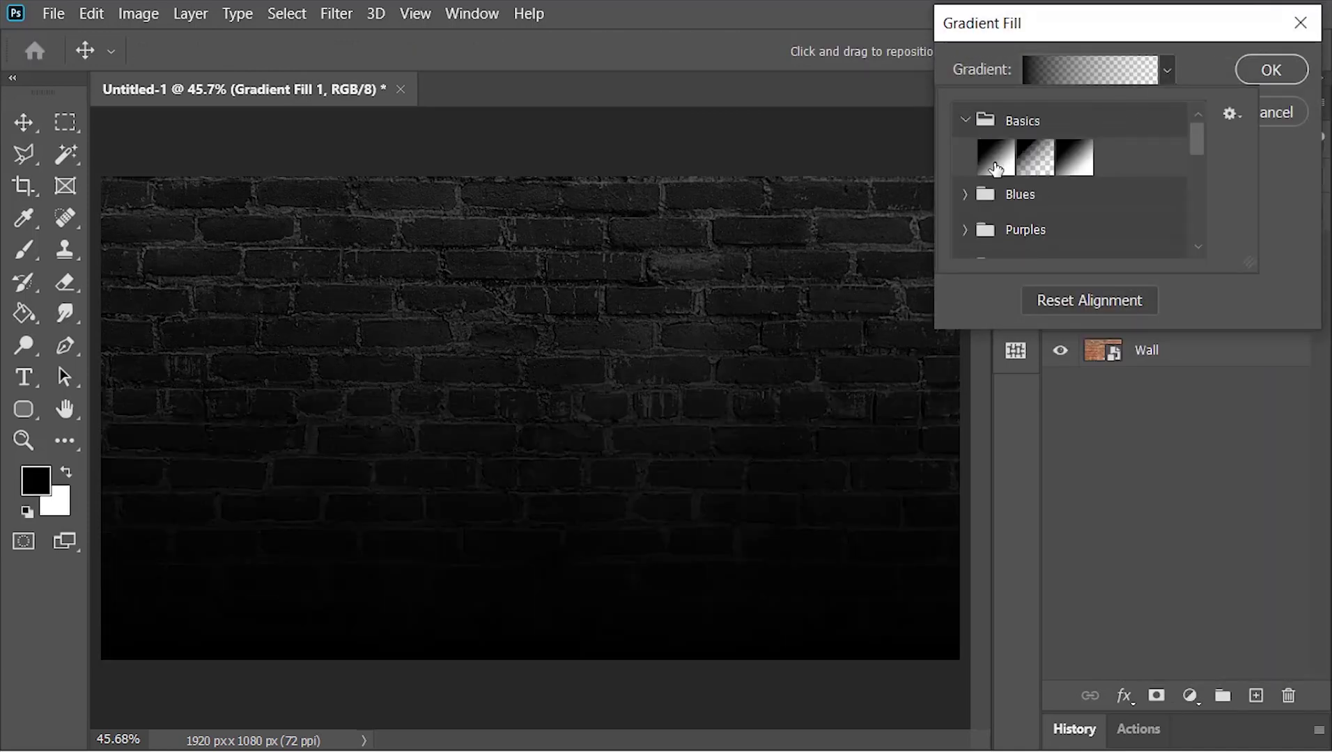
pyautogui.doubleClick(996, 167)
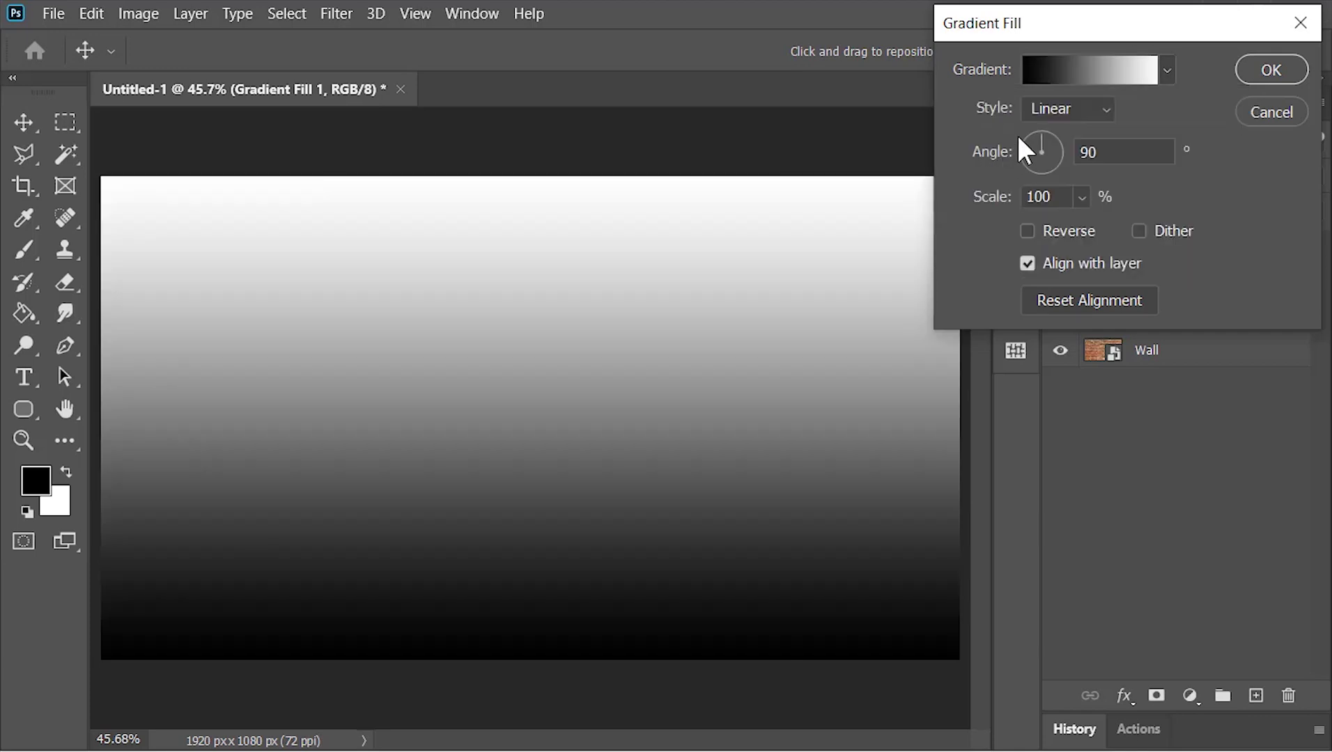
pyautogui.click(1053, 110)
pyautogui.click(1062, 152)
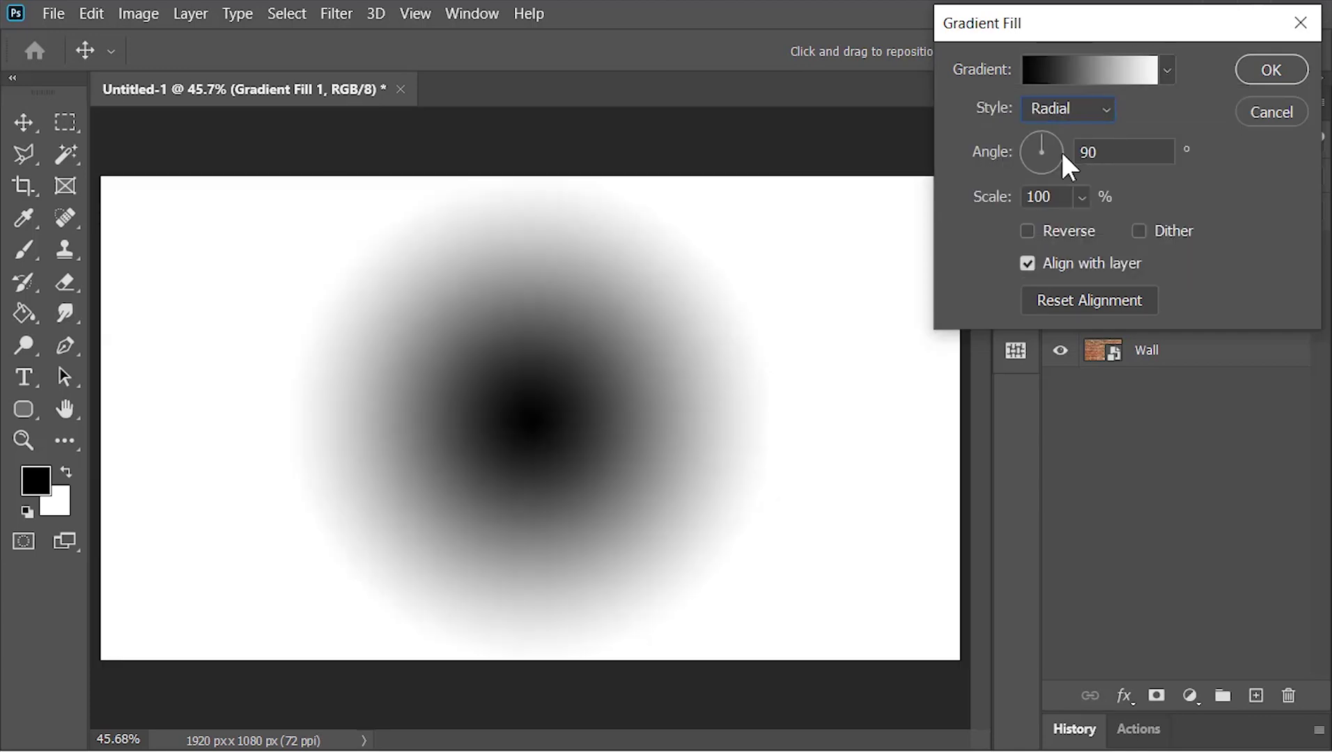
pyautogui.doubleClick(1040, 197)
pyautogui.write('200')
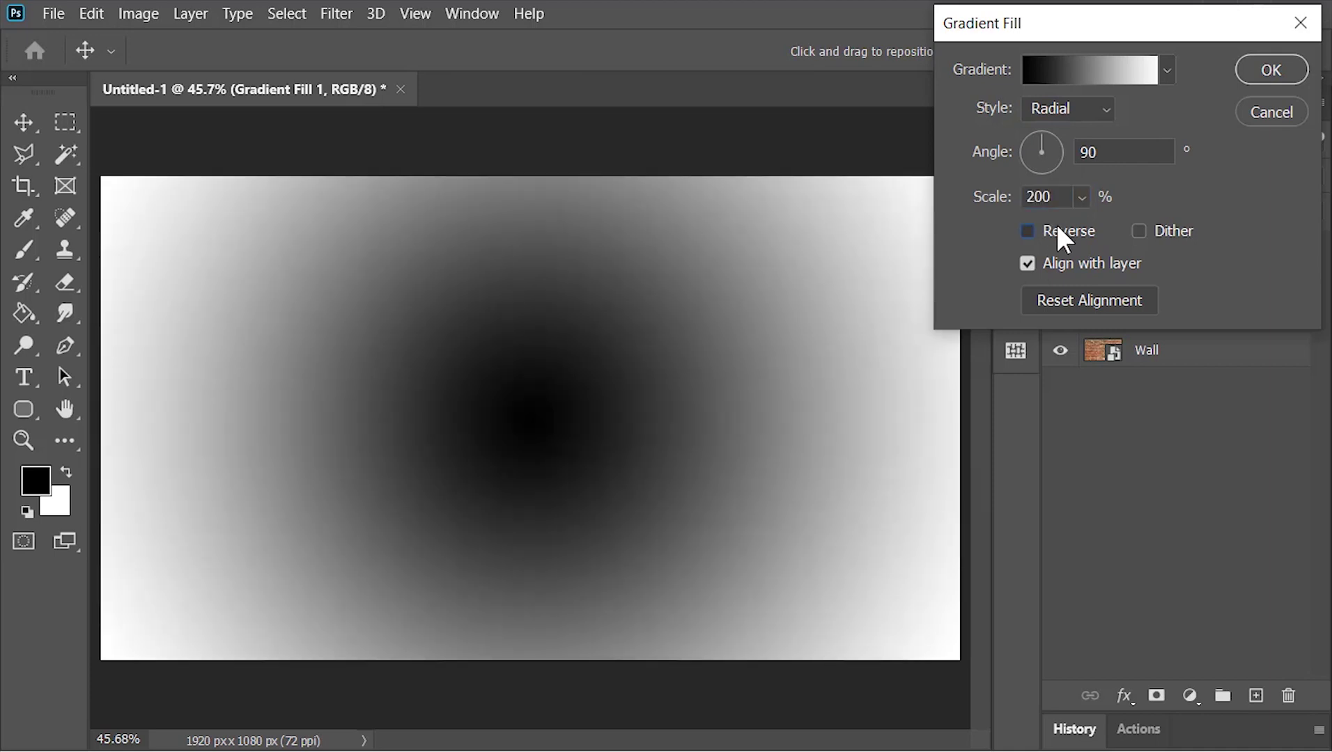
pyautogui.click(1063, 230)
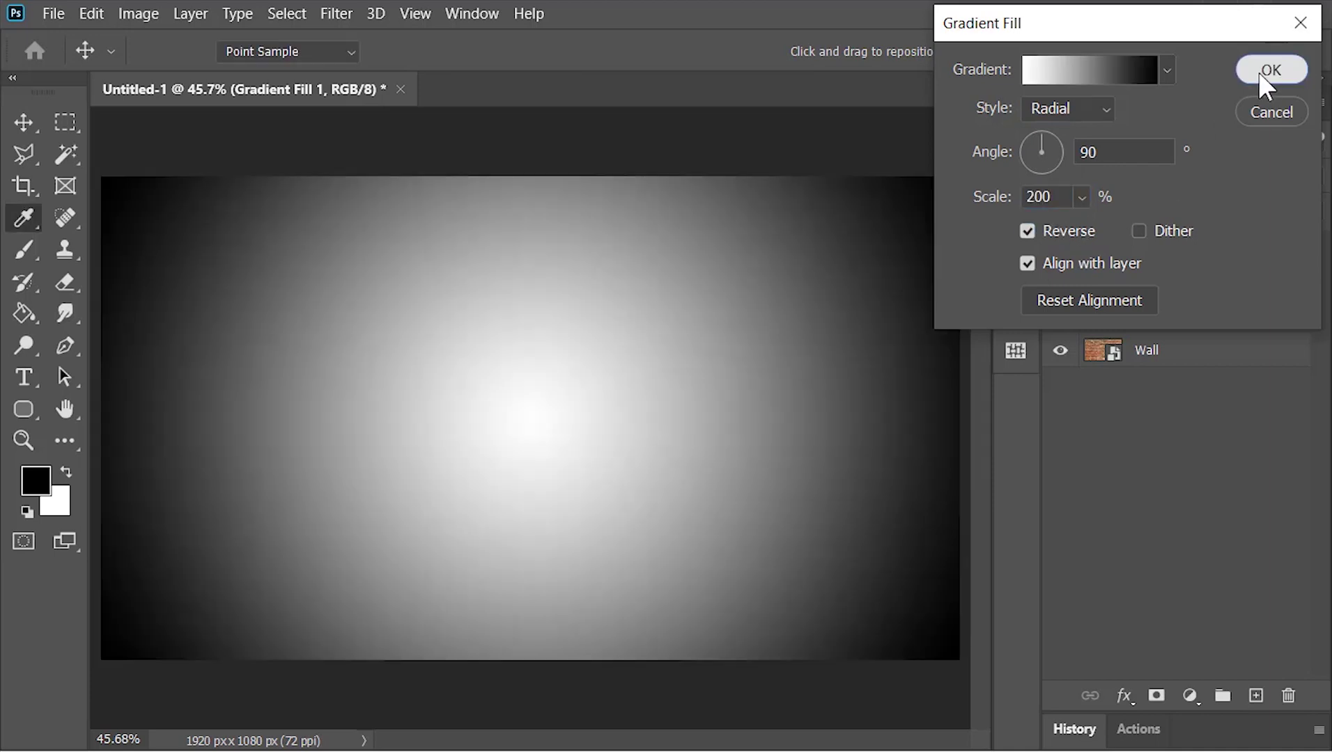
pyautogui.click(1259, 72)
# Blend the gradient layer in Multiply mode at 75% opacity
pyautogui.click(1125, 178)
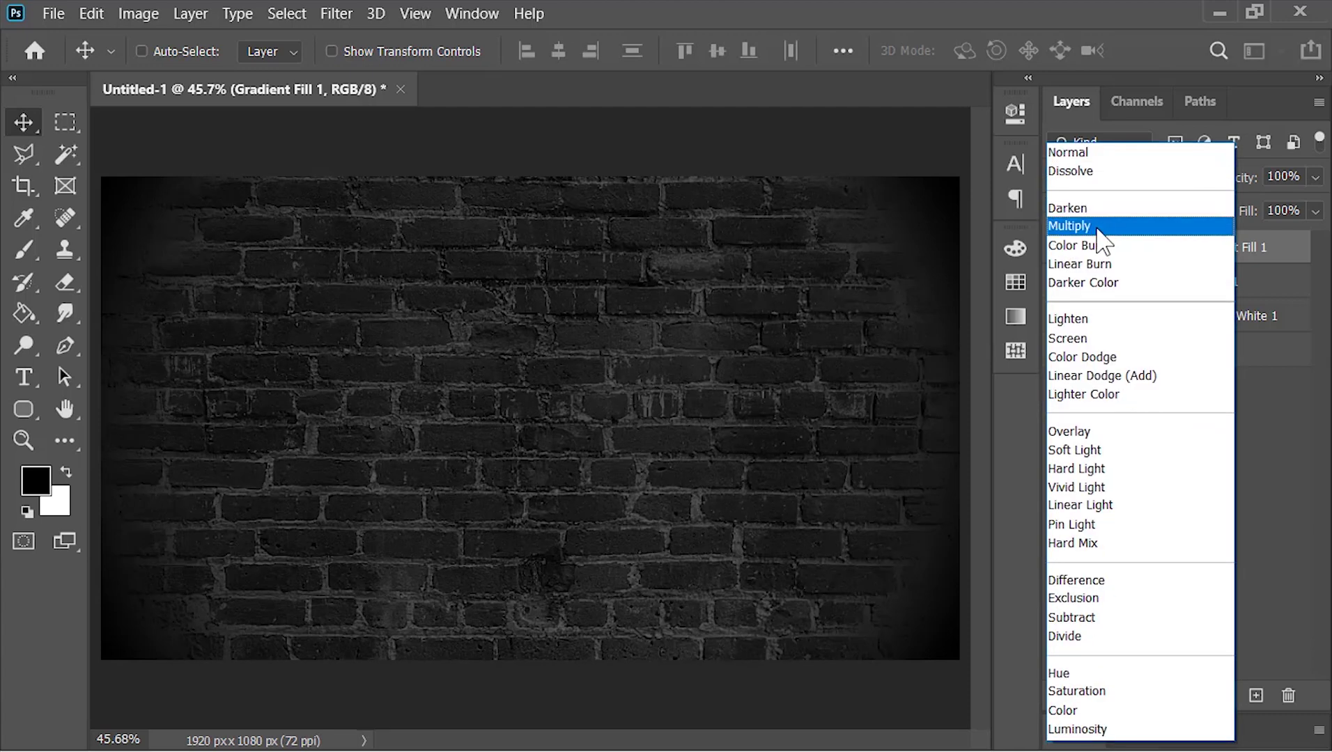
pyautogui.click(1098, 224)
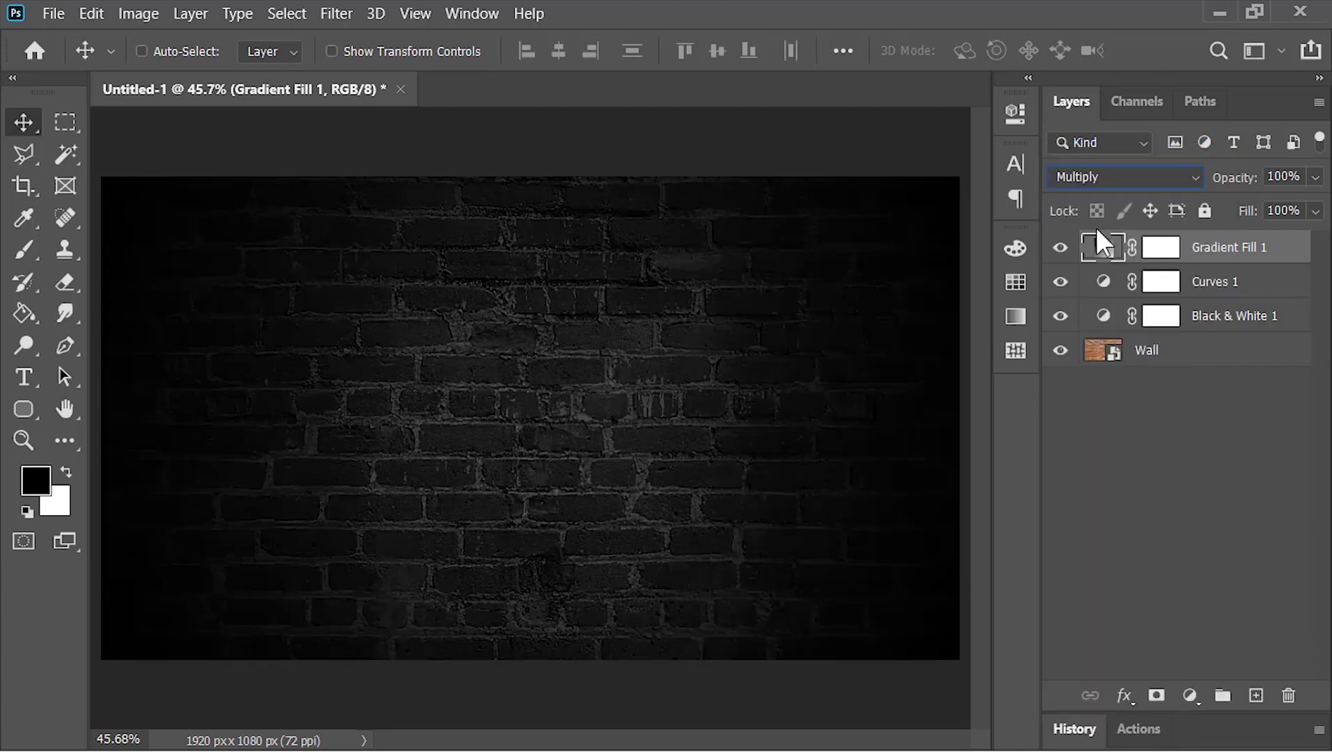
pyautogui.click(1283, 177)
pyautogui.write('75')
pyautogui.press('Return')
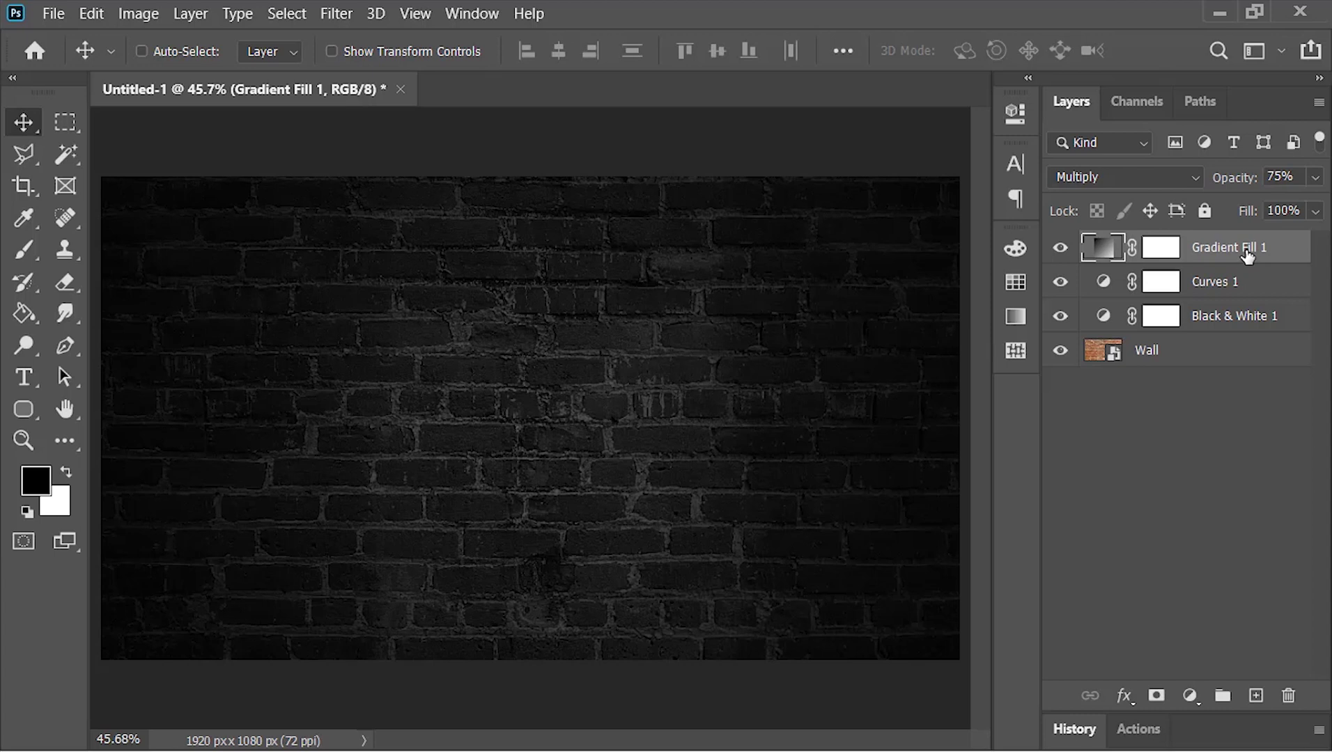
# Group all four layers into a group named 'Background'
pyautogui.keyDown('shift'); pyautogui.click(1218, 349); pyautogui.keyUp('shift')
pyautogui.press('ctrl')
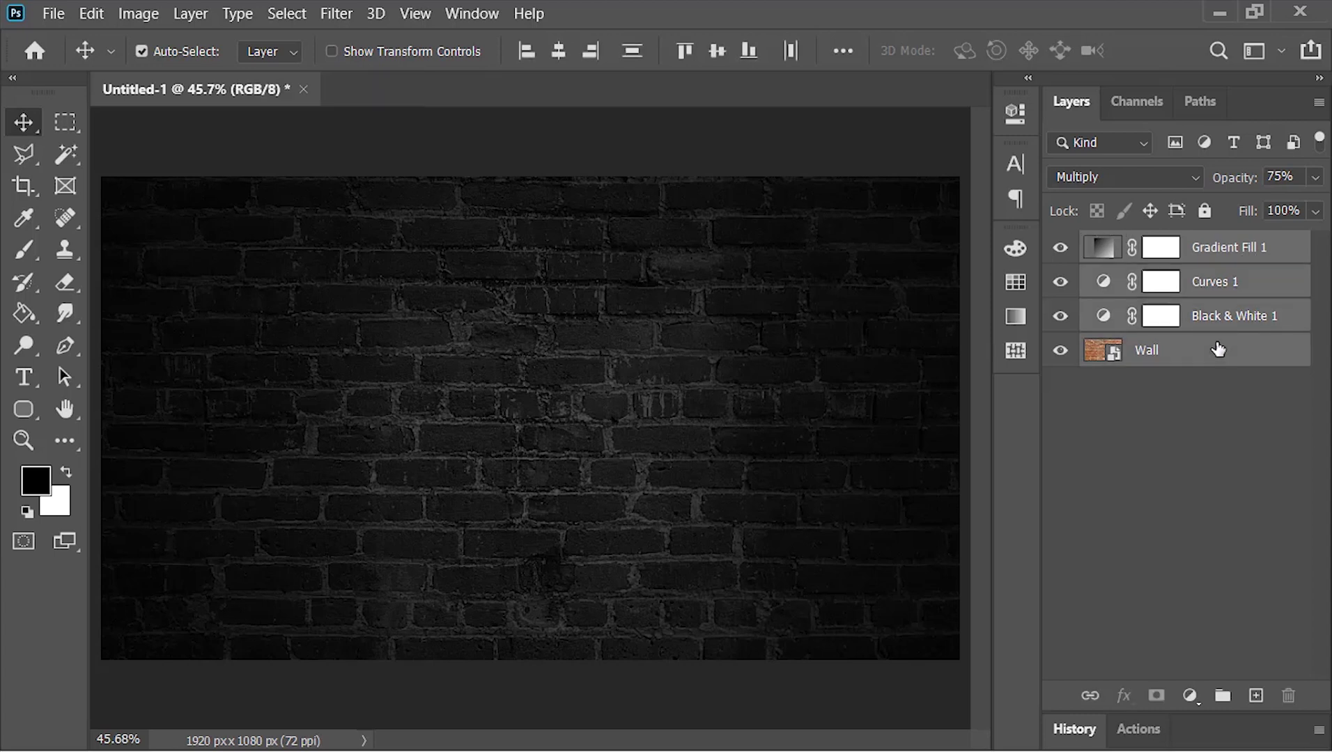
pyautogui.hotkey('ctrl', 'g')
pyautogui.doubleClick(1152, 246)
pyautogui.write('Back')
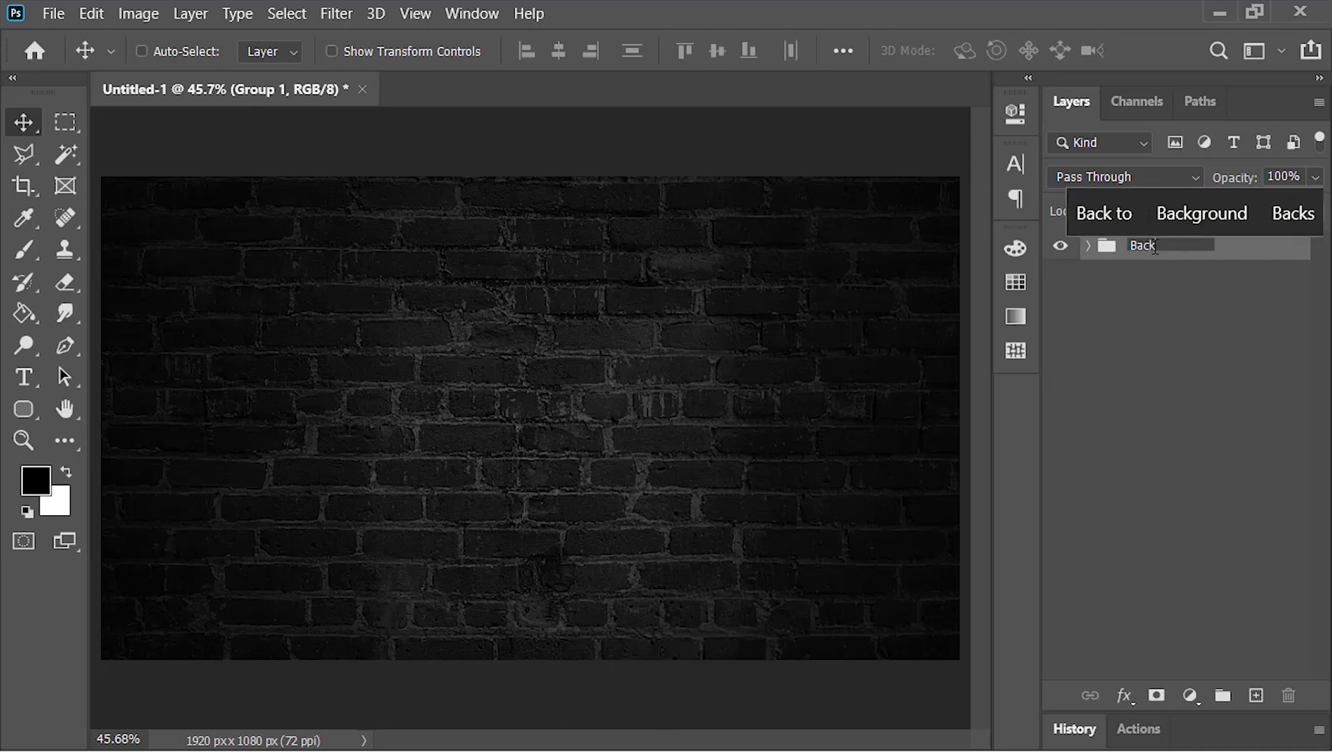
pyautogui.write('ground')
pyautogui.press('Return')
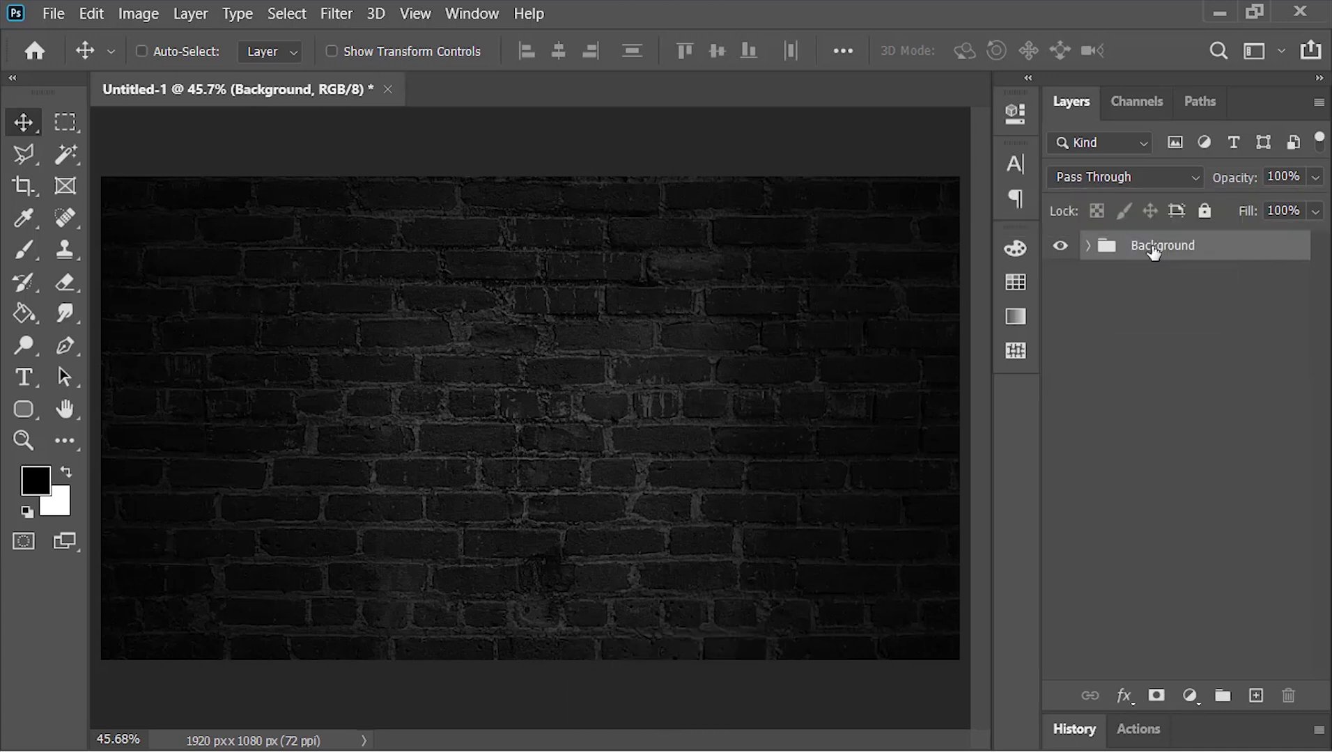
# Type 'NEON' in white on the canvas and centre it on the wall
pyautogui.click(23, 378)
pyautogui.press('x')
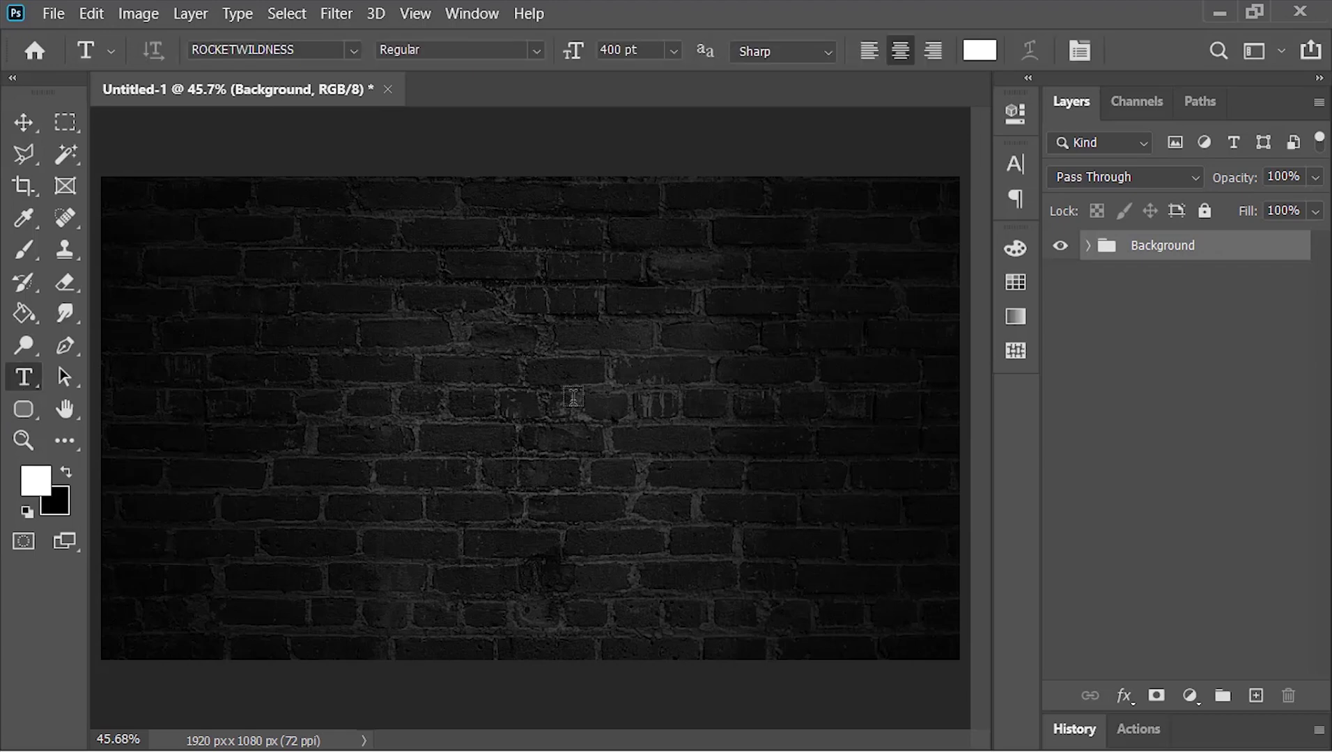
pyautogui.click(484, 432)
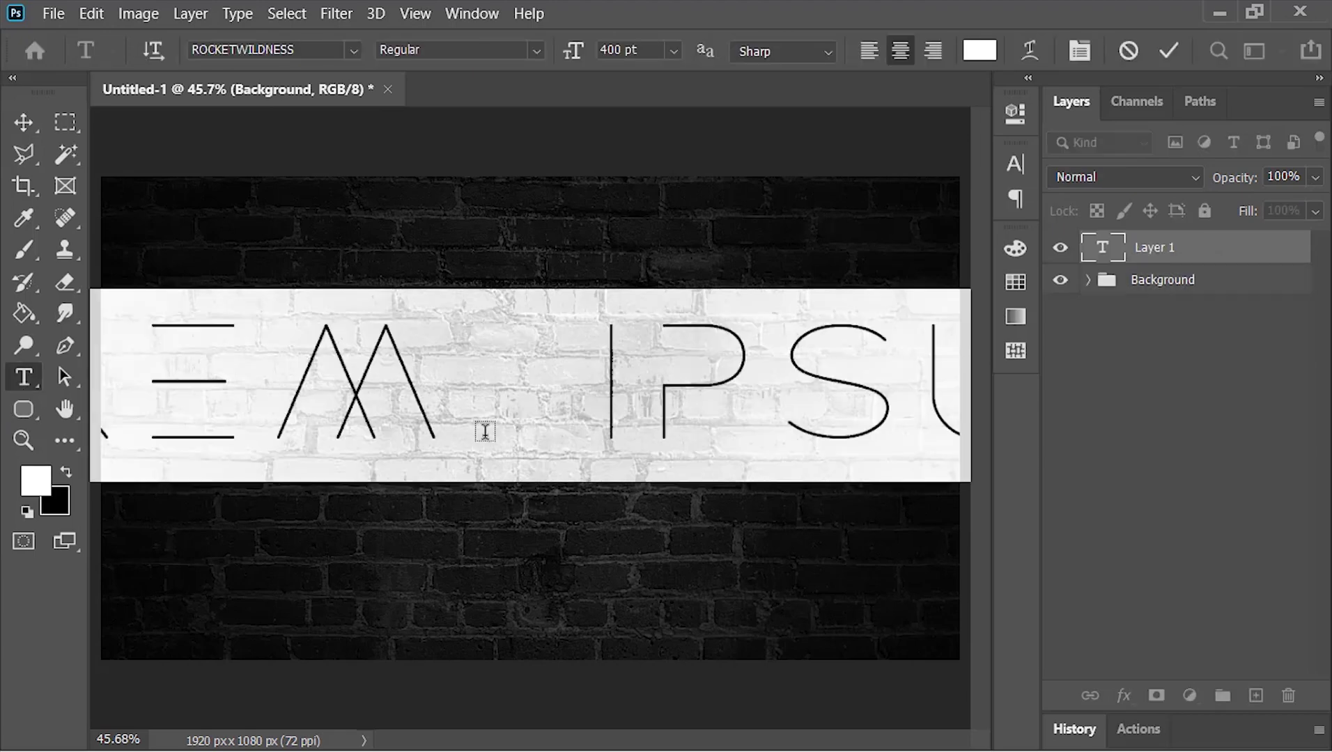
pyautogui.write('NEON')
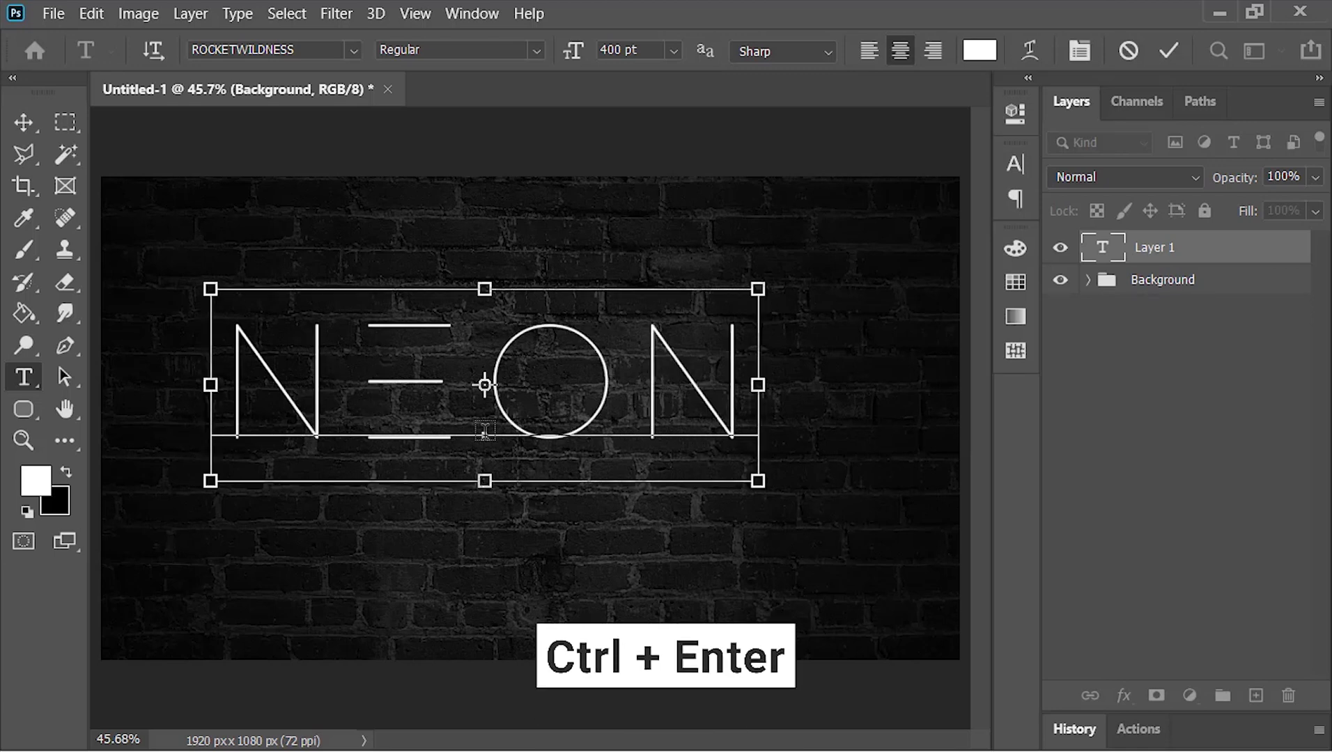
pyautogui.hotkey('ctrl', 'Return')
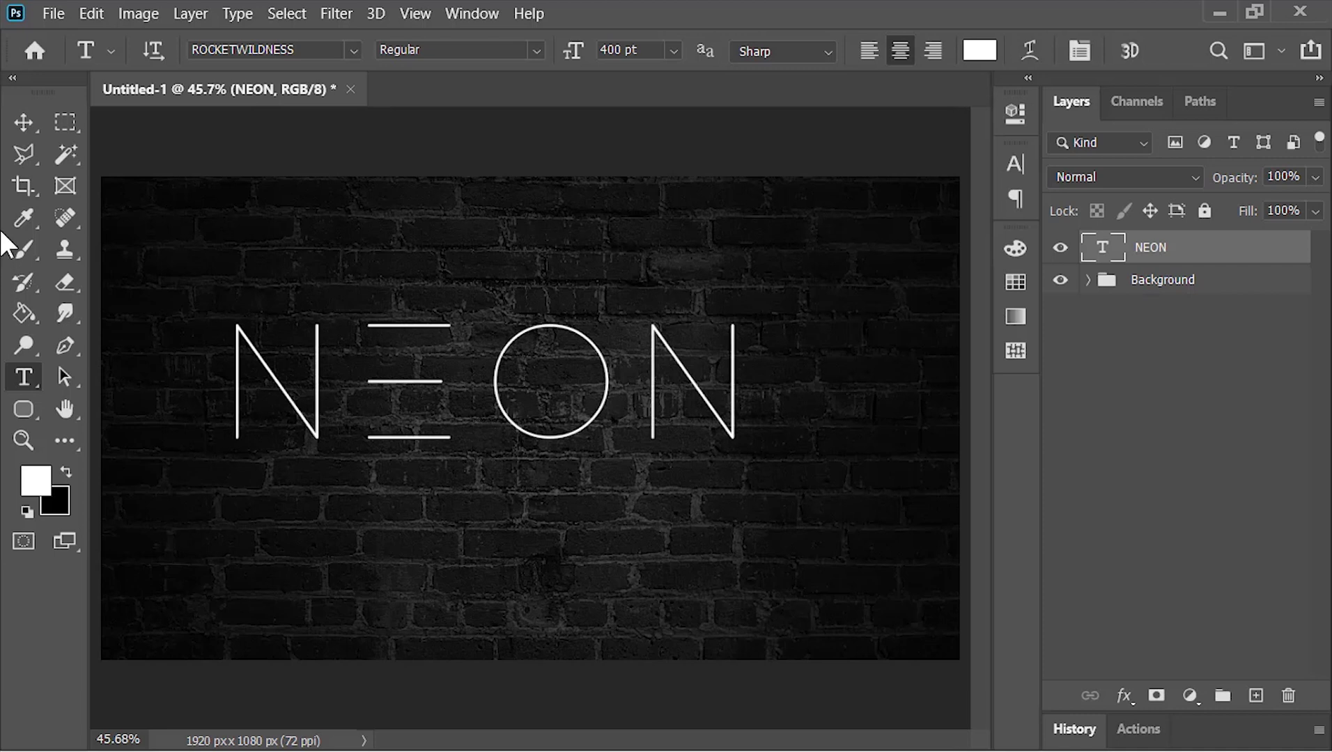
pyautogui.click(23, 123)
pyautogui.moveTo(474, 403); pyautogui.dragTo(519, 439)
# Put the NEON layer into a group named 'Text'
pyautogui.hotkey('ctrl', 'g')
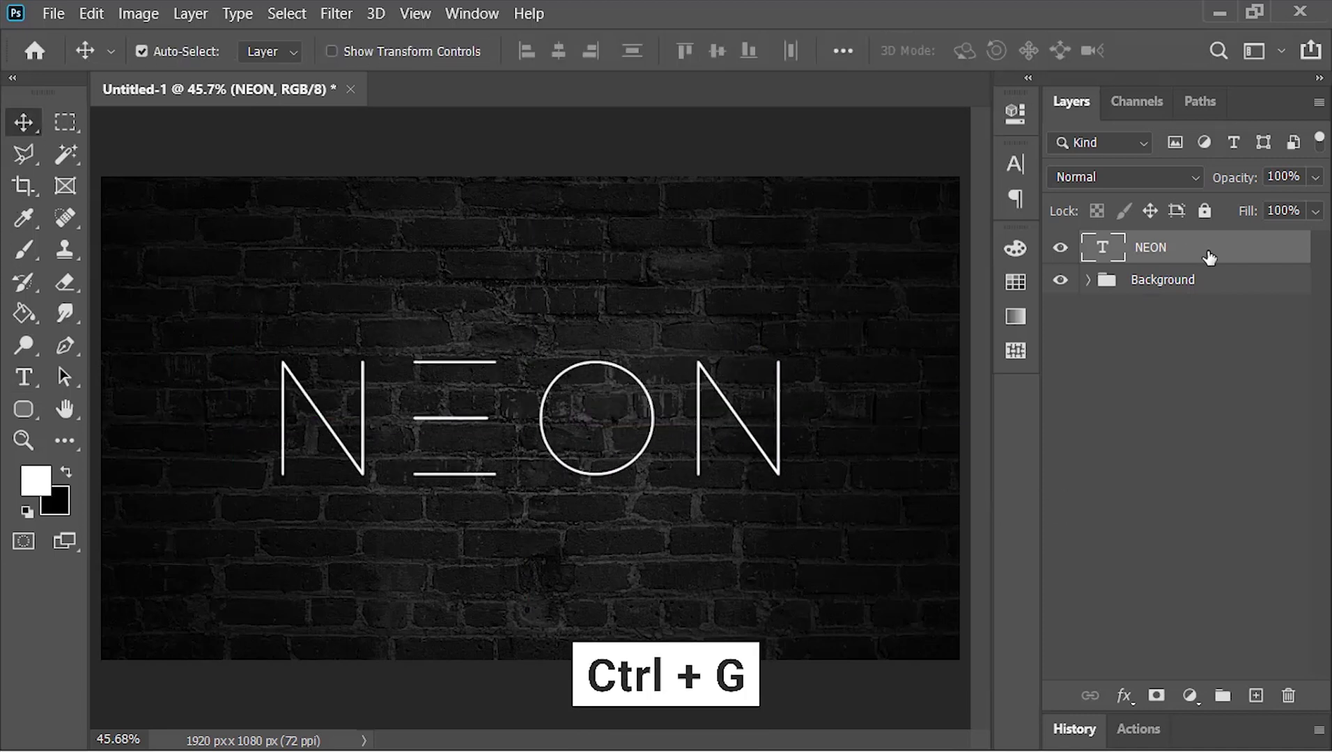
pyautogui.click(1088, 246)
pyautogui.doubleClick(1151, 246)
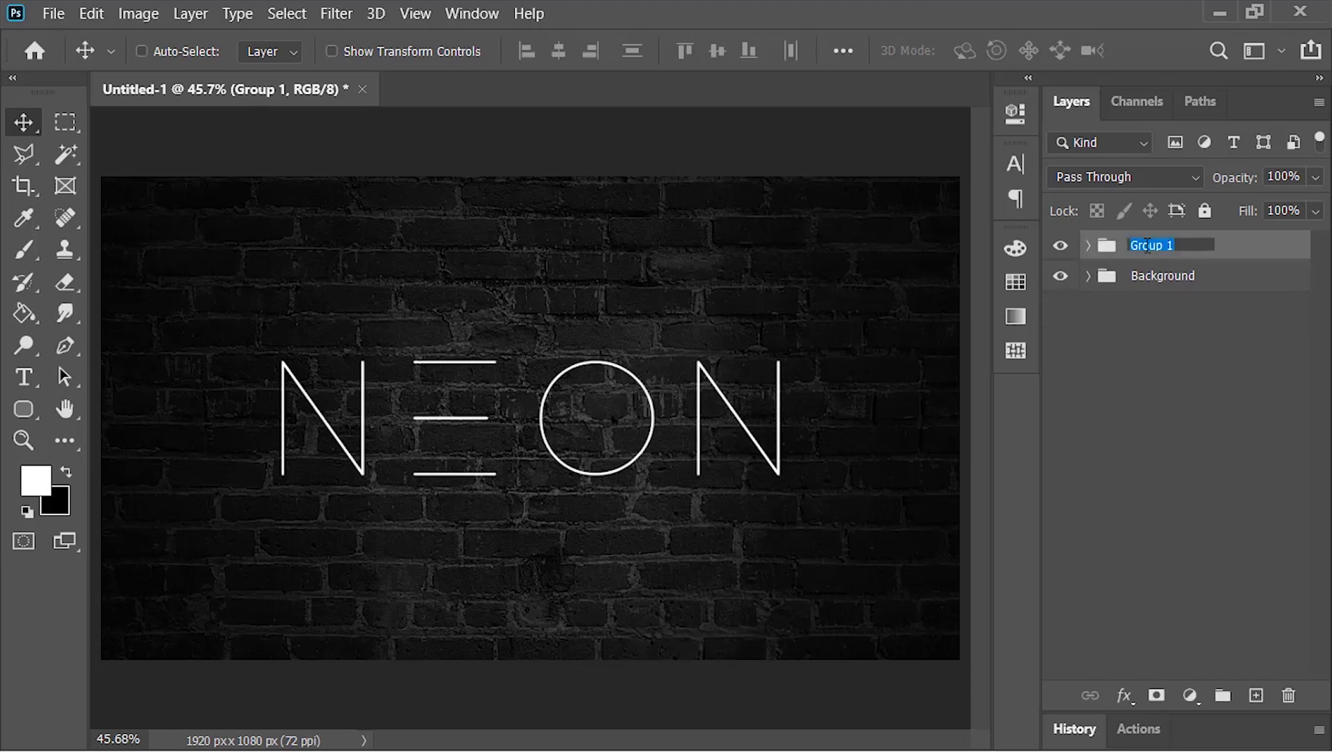
pyautogui.write('Text')
pyautogui.press('Return')
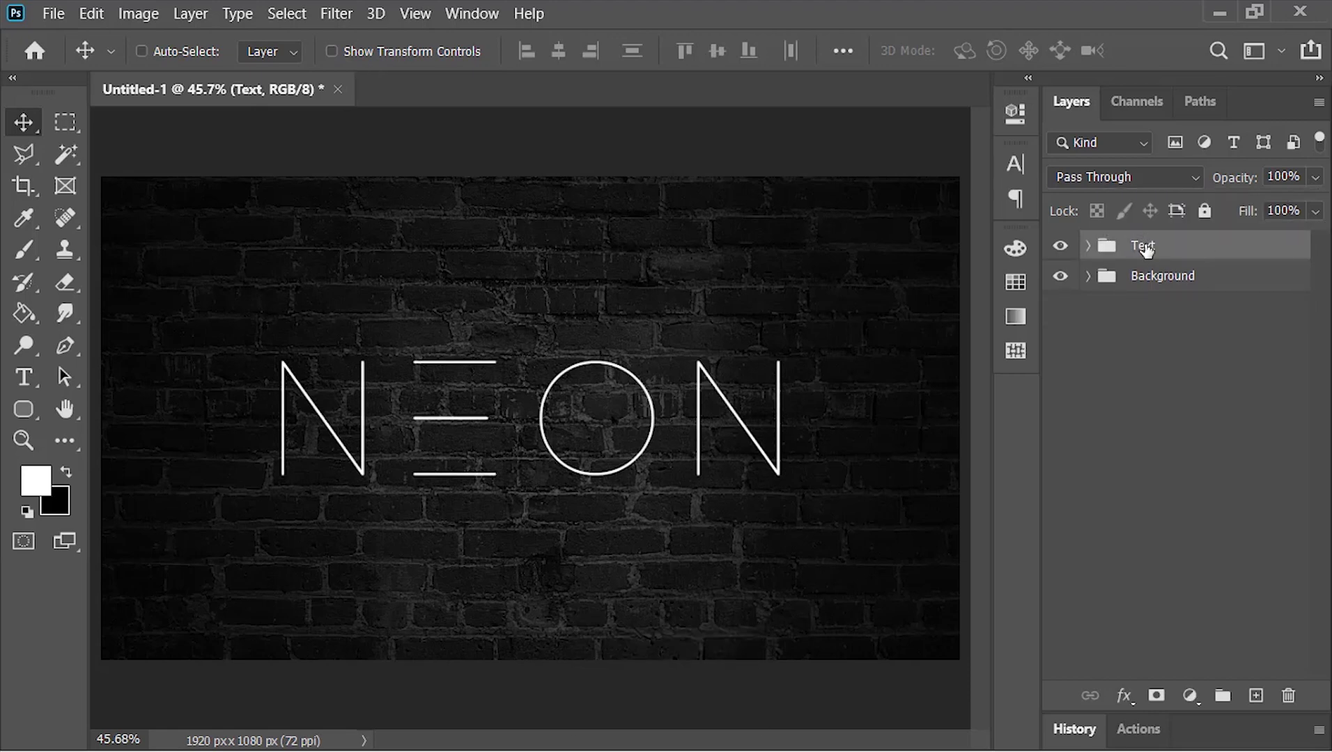
# Give the Text group a 2 px Outside stroke in white (#ffffff) via Blending Options
pyautogui.rightClick(1107, 253)
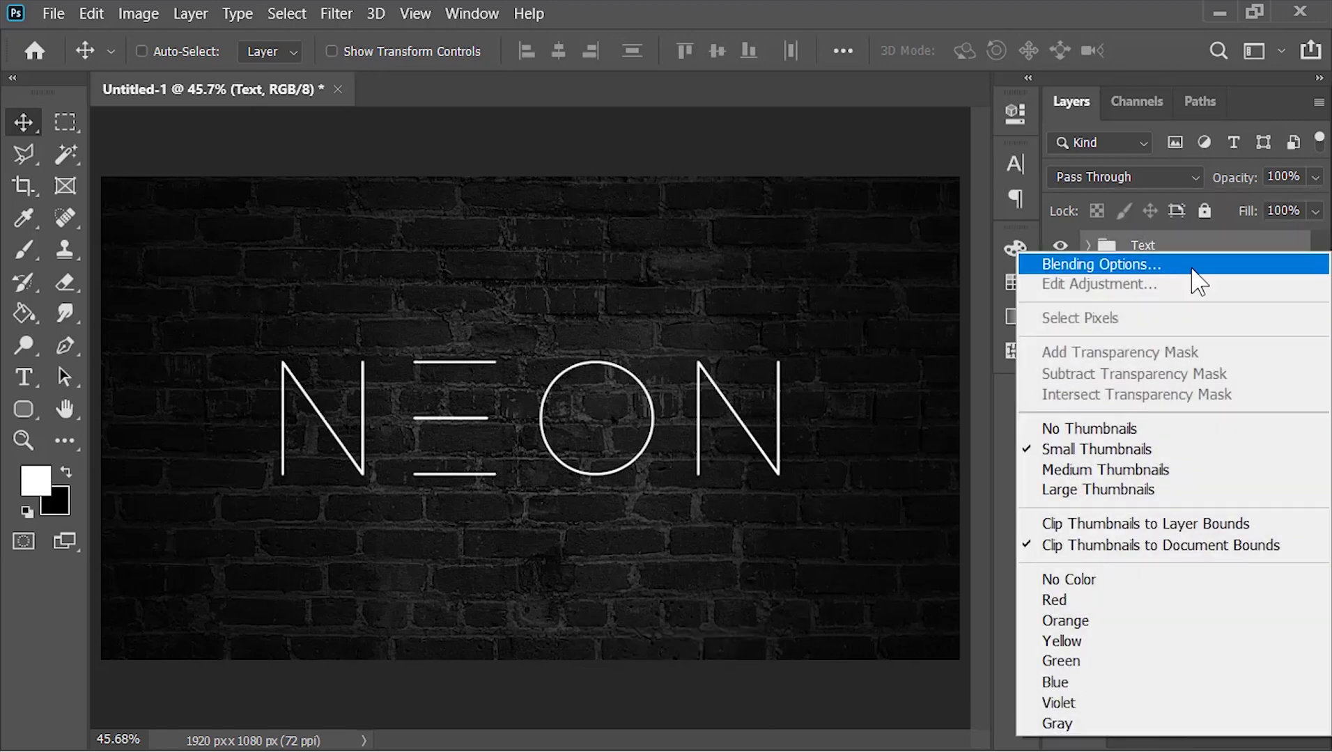
pyautogui.click(1193, 269)
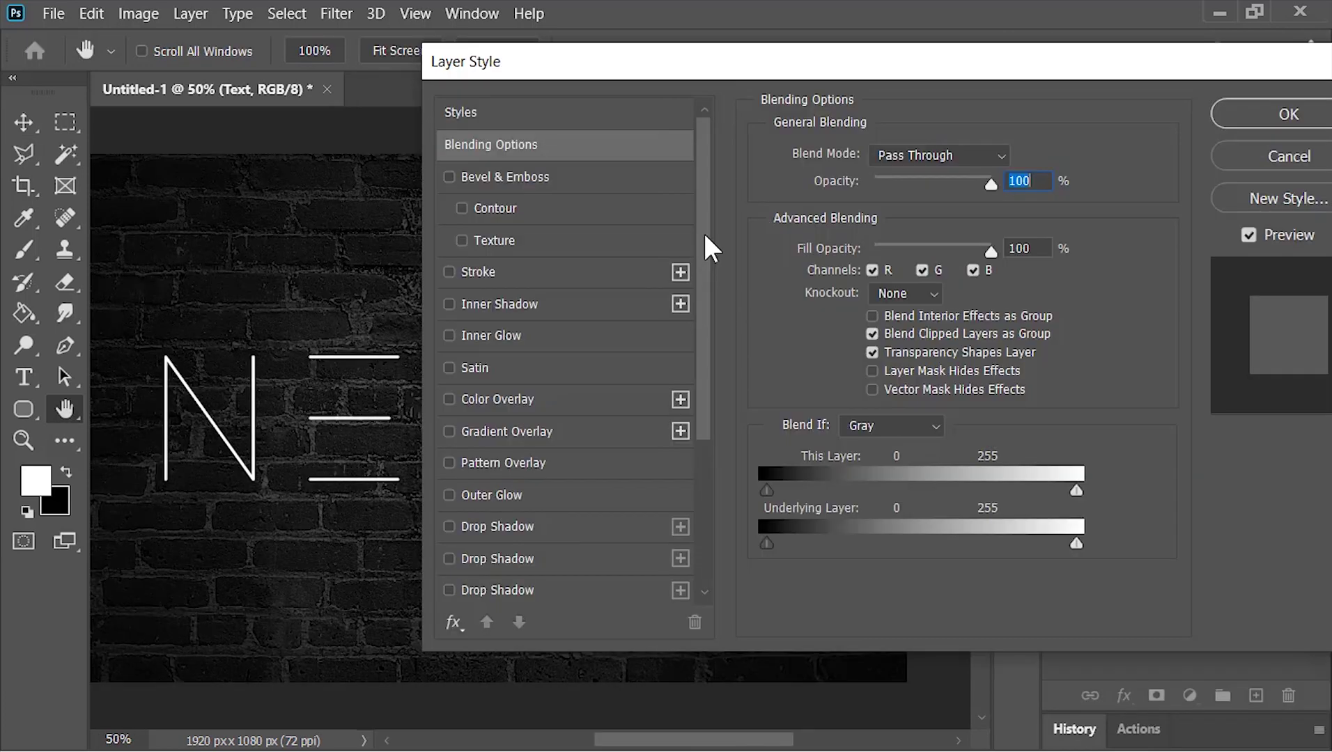
pyautogui.click(511, 274)
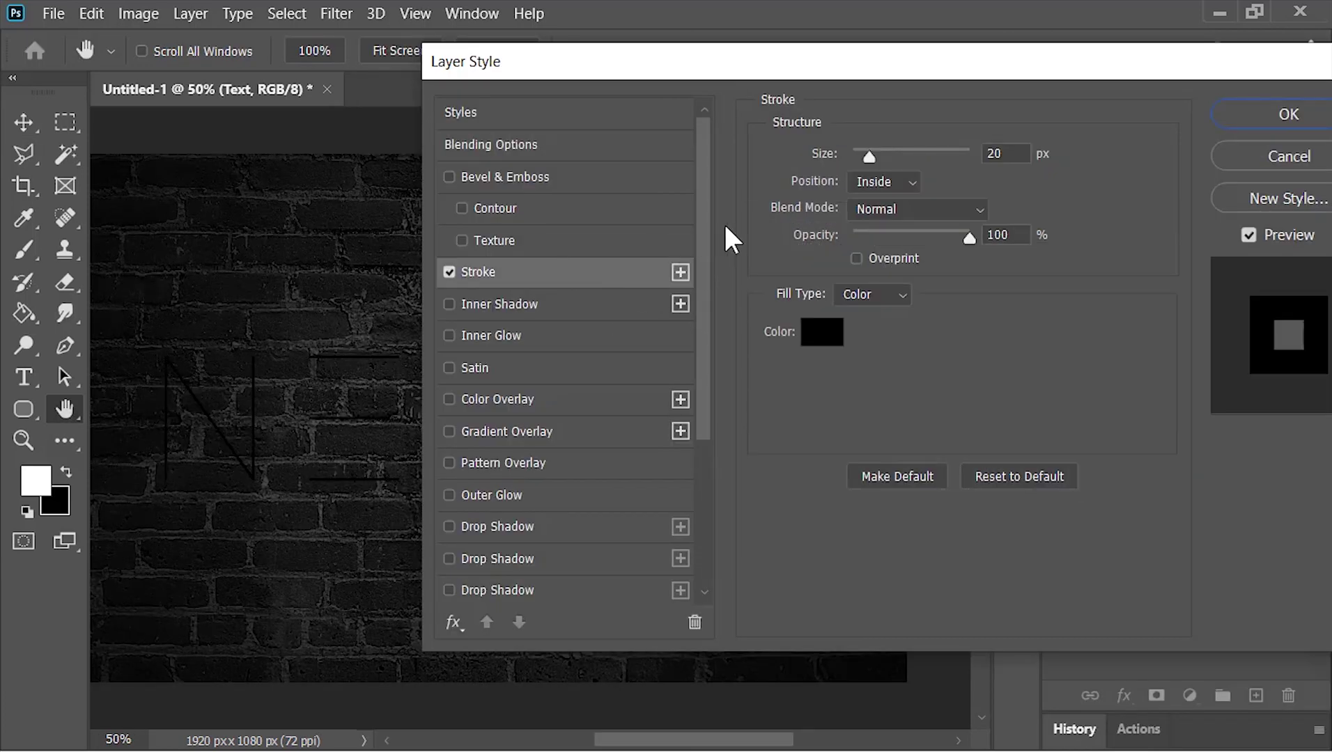
pyautogui.moveTo(1008, 153); pyautogui.dragTo(941, 163)
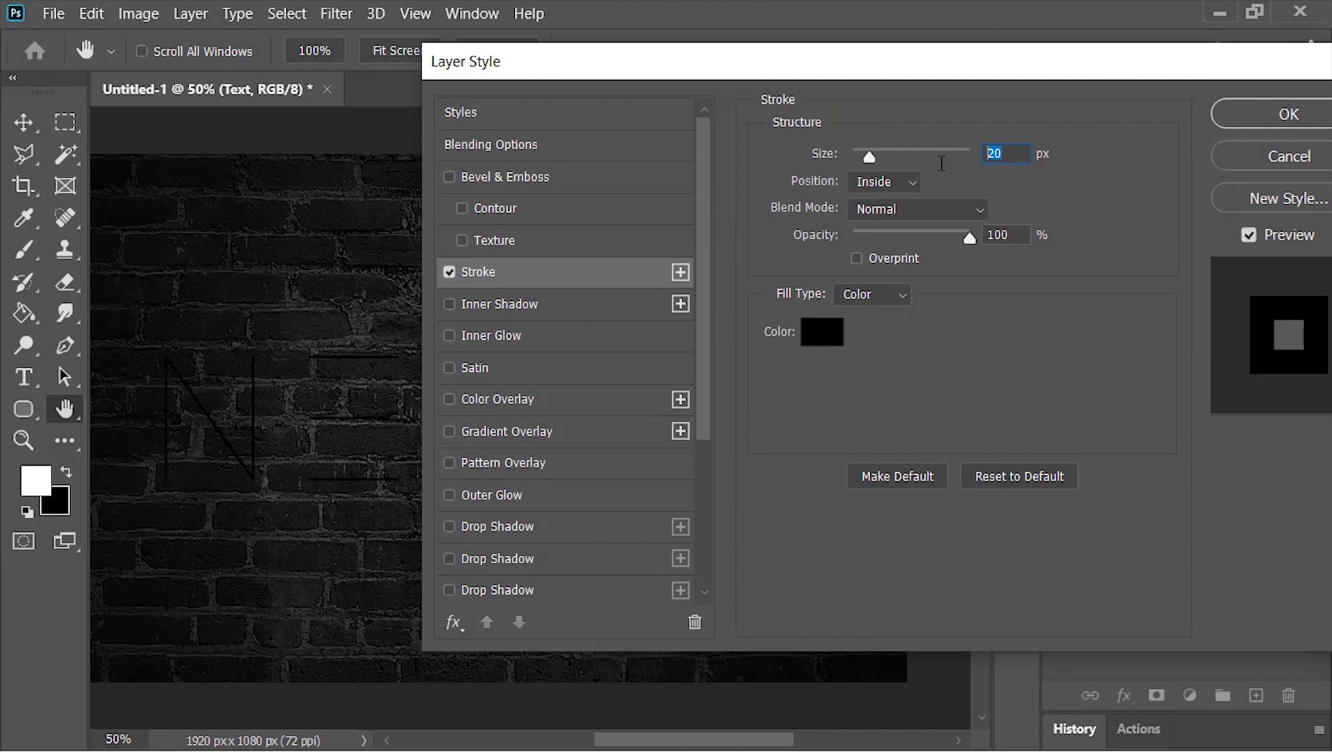
pyautogui.write('2')
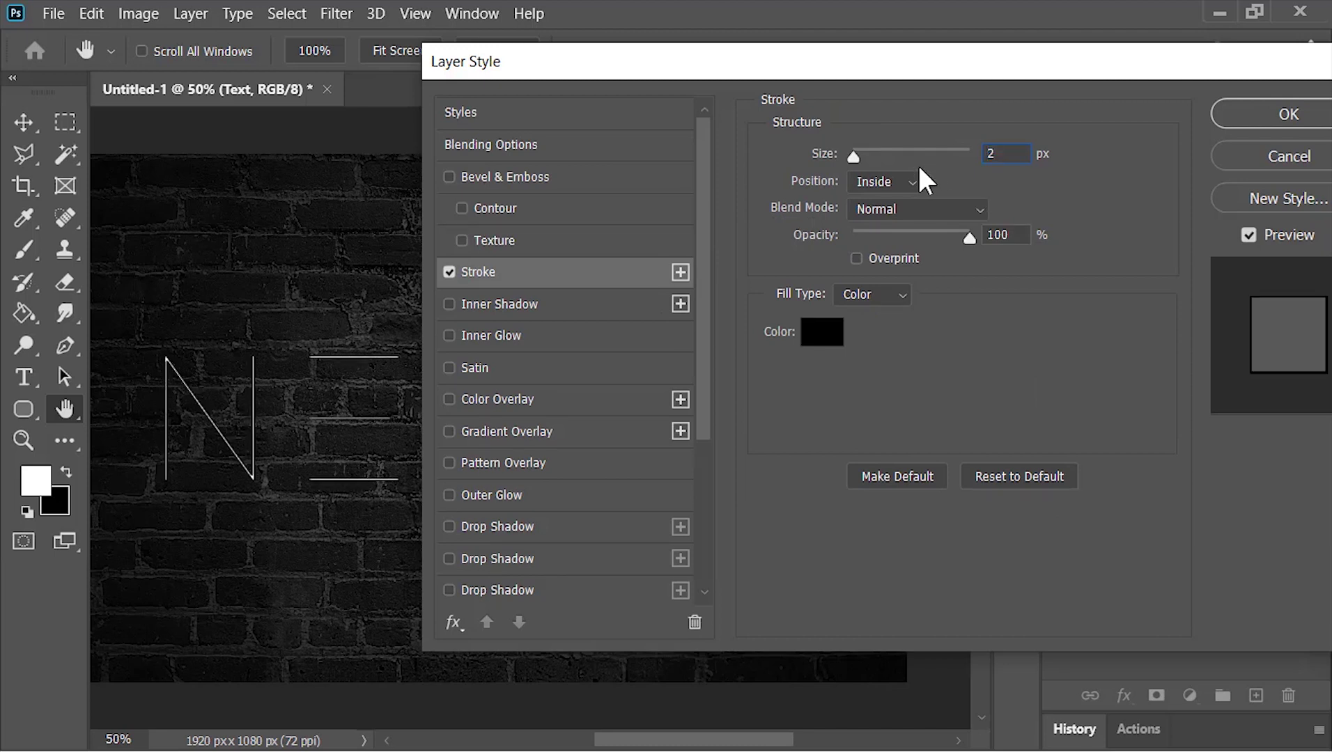
pyautogui.click(902, 182)
pyautogui.click(910, 202)
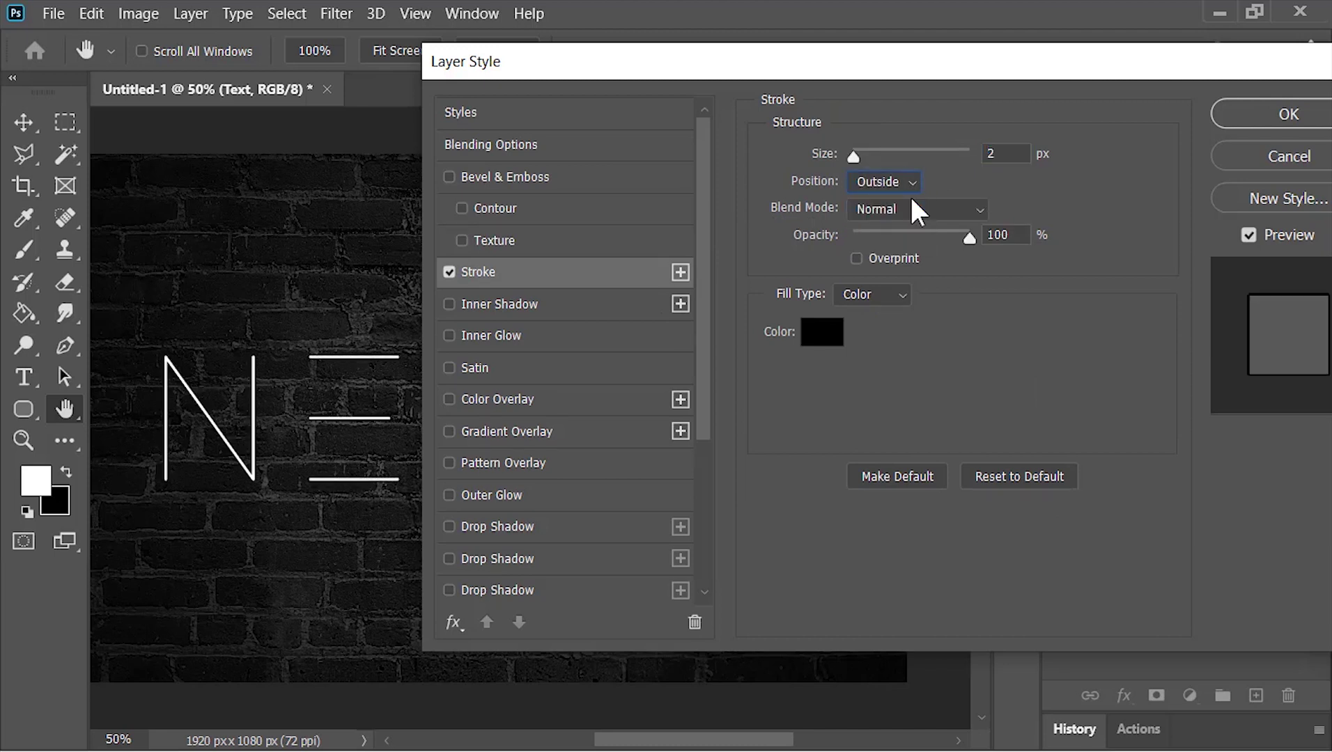
pyautogui.click(815, 332)
pyautogui.write('ffffff')
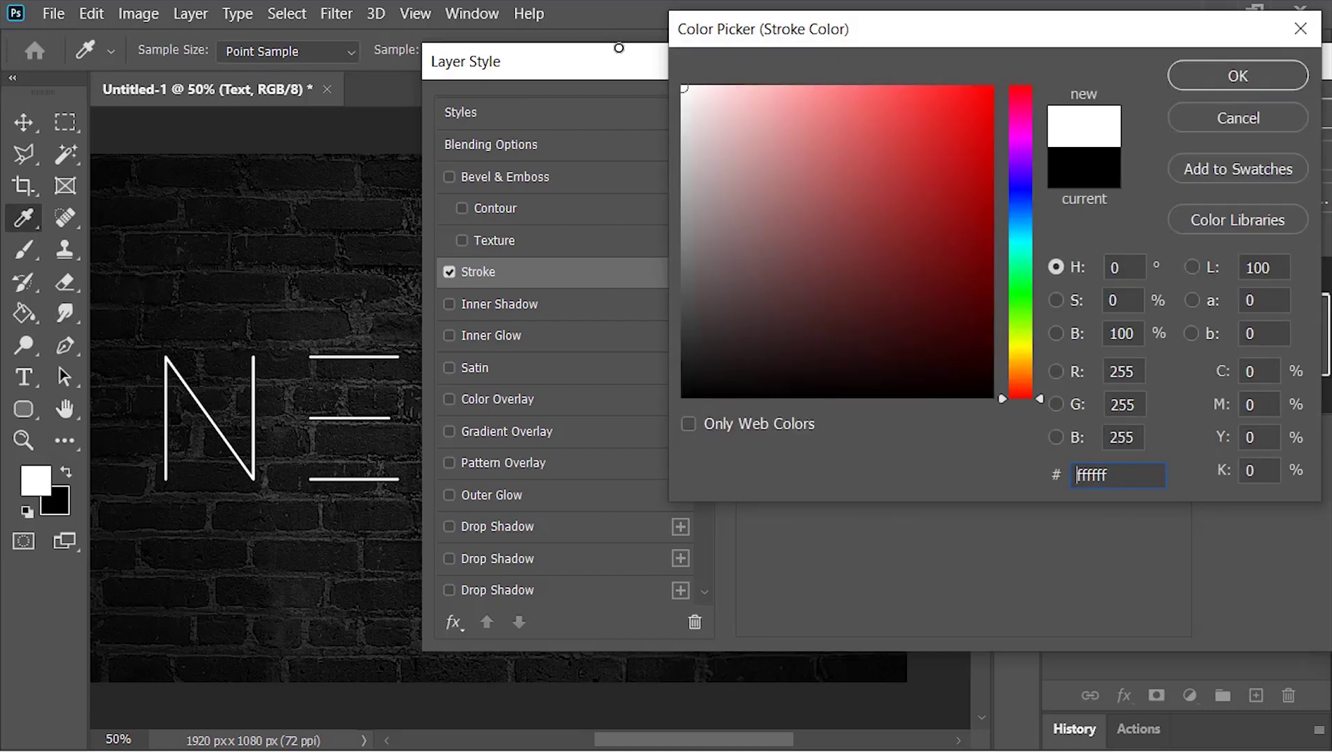
pyautogui.click(1237, 74)
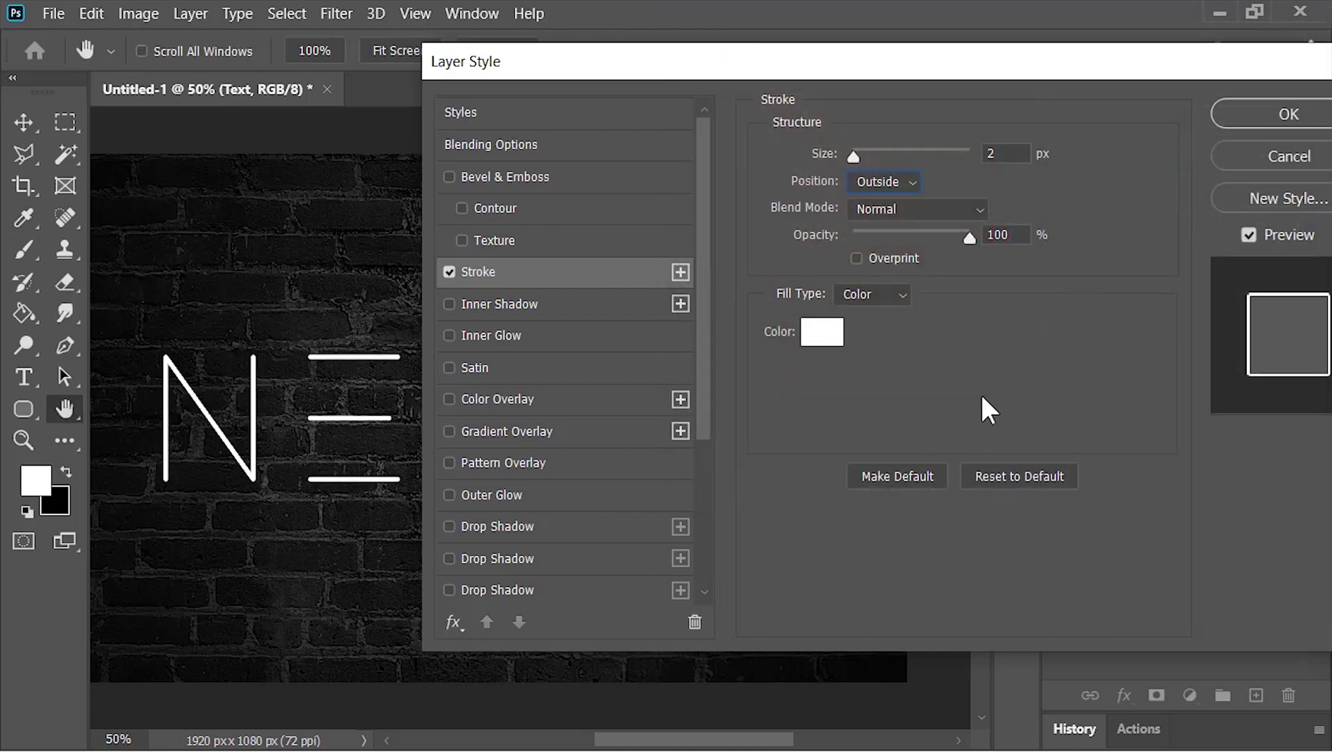
pyautogui.moveTo(707, 388); pyautogui.dragTo(695, 539)
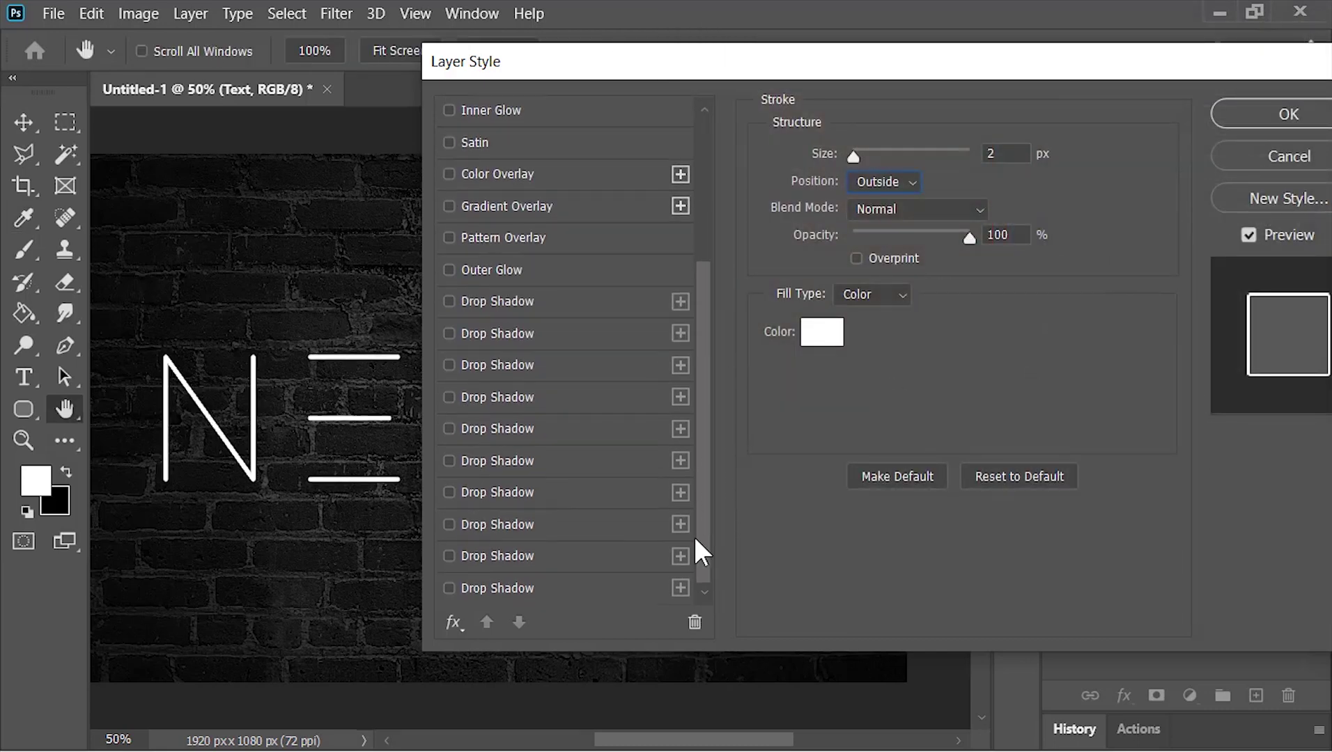
# Enable the last Drop Shadow in black with Multiply blend mode
pyautogui.click(585, 588)
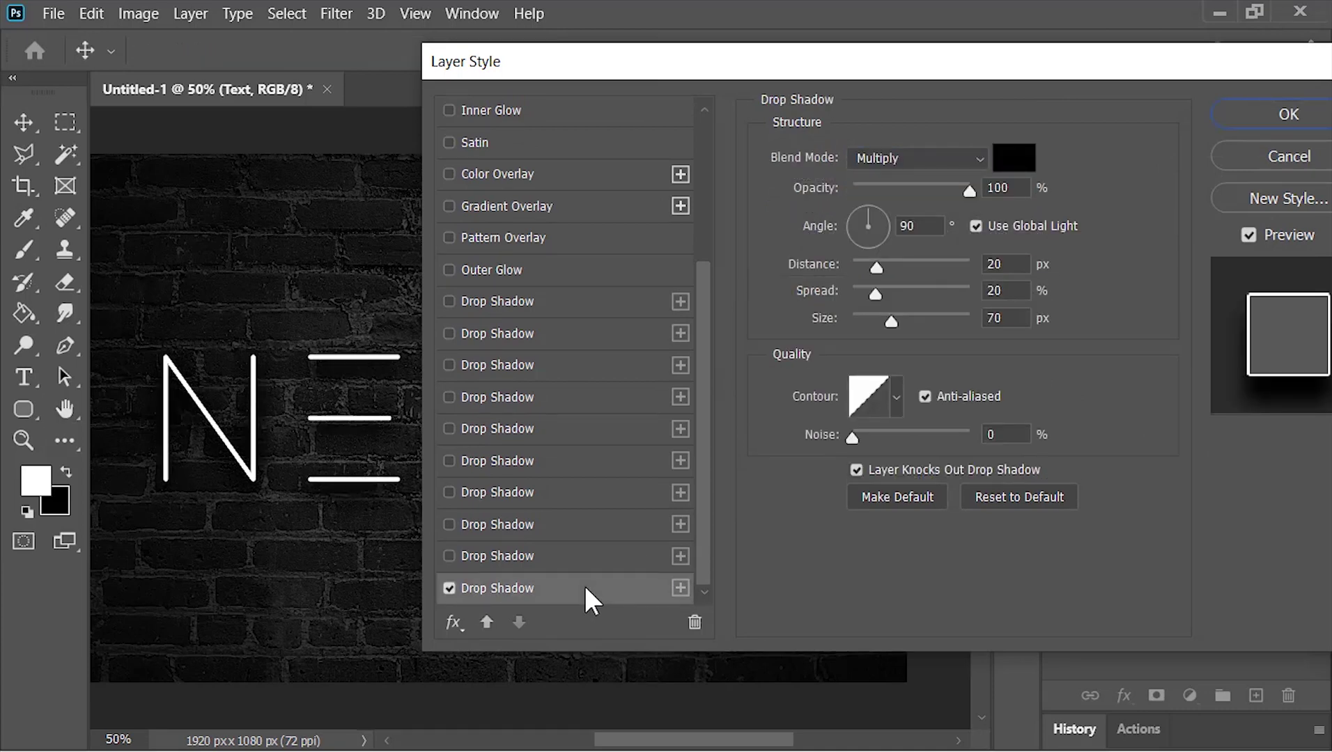
pyautogui.click(906, 154)
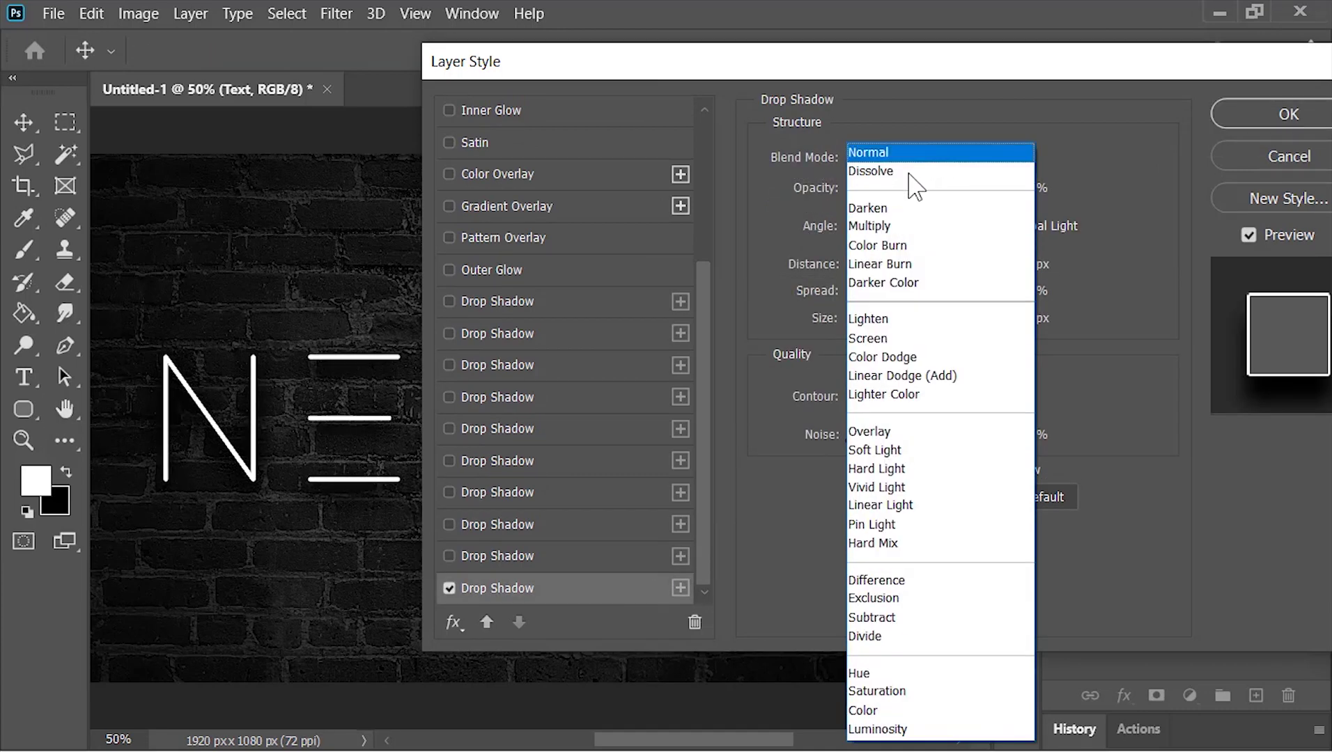
pyautogui.click(899, 224)
pyautogui.click(1014, 158)
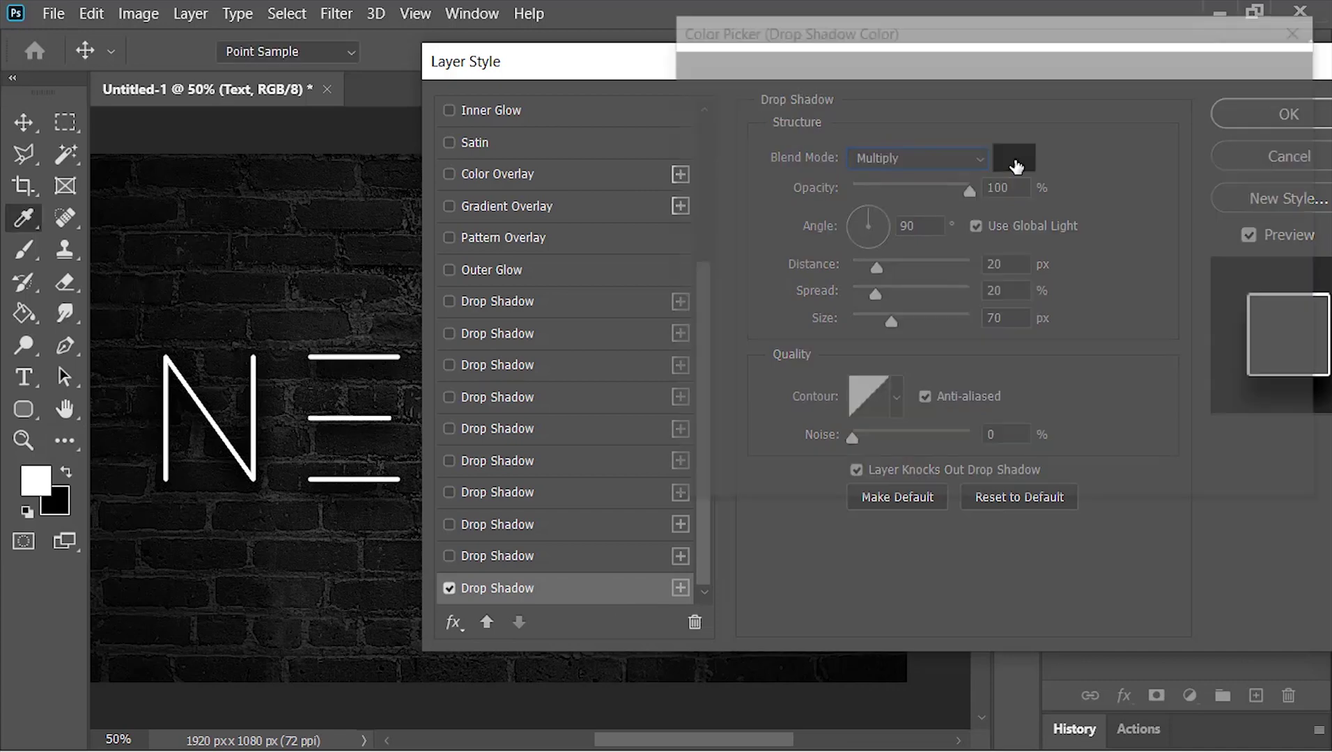
pyautogui.click(1244, 79)
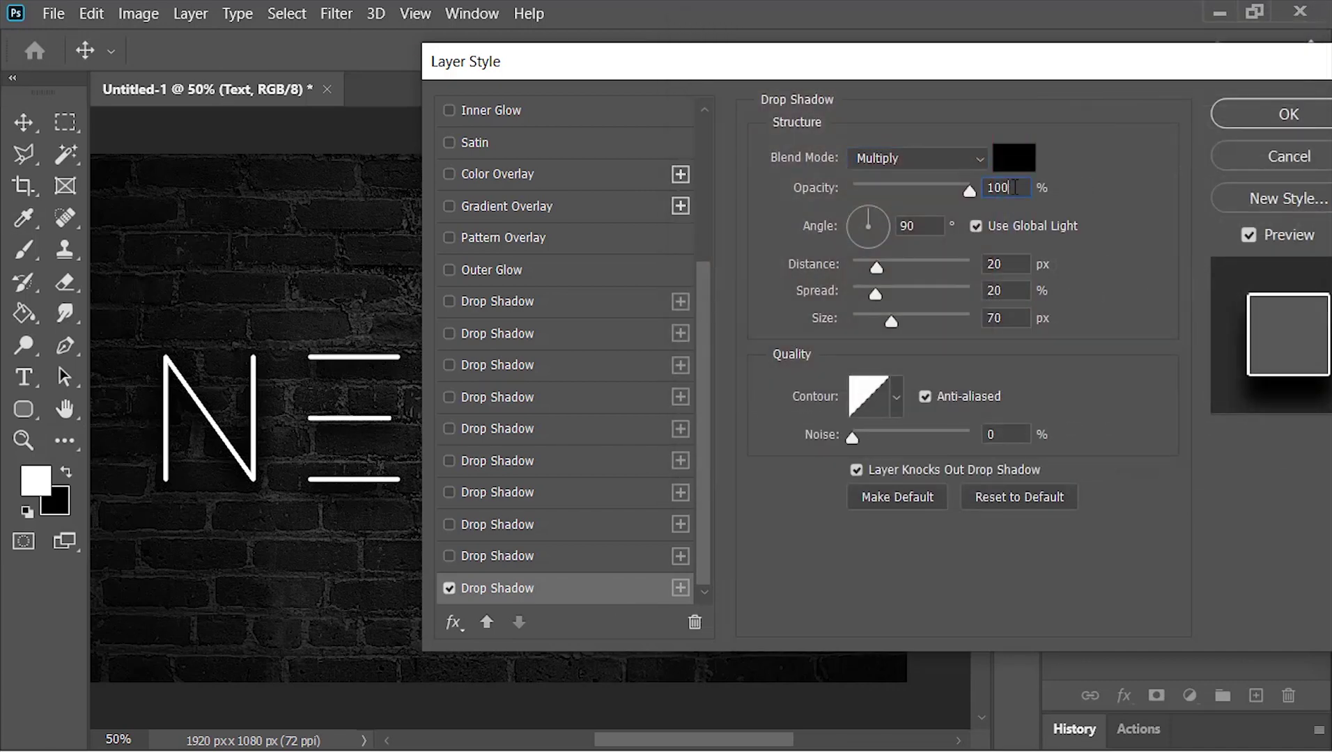
pyautogui.click(923, 226)
pyautogui.click(1018, 262)
# Turn on a green Linear Dodge (Add) drop shadow as the first glow layer
pyautogui.click(581, 554)
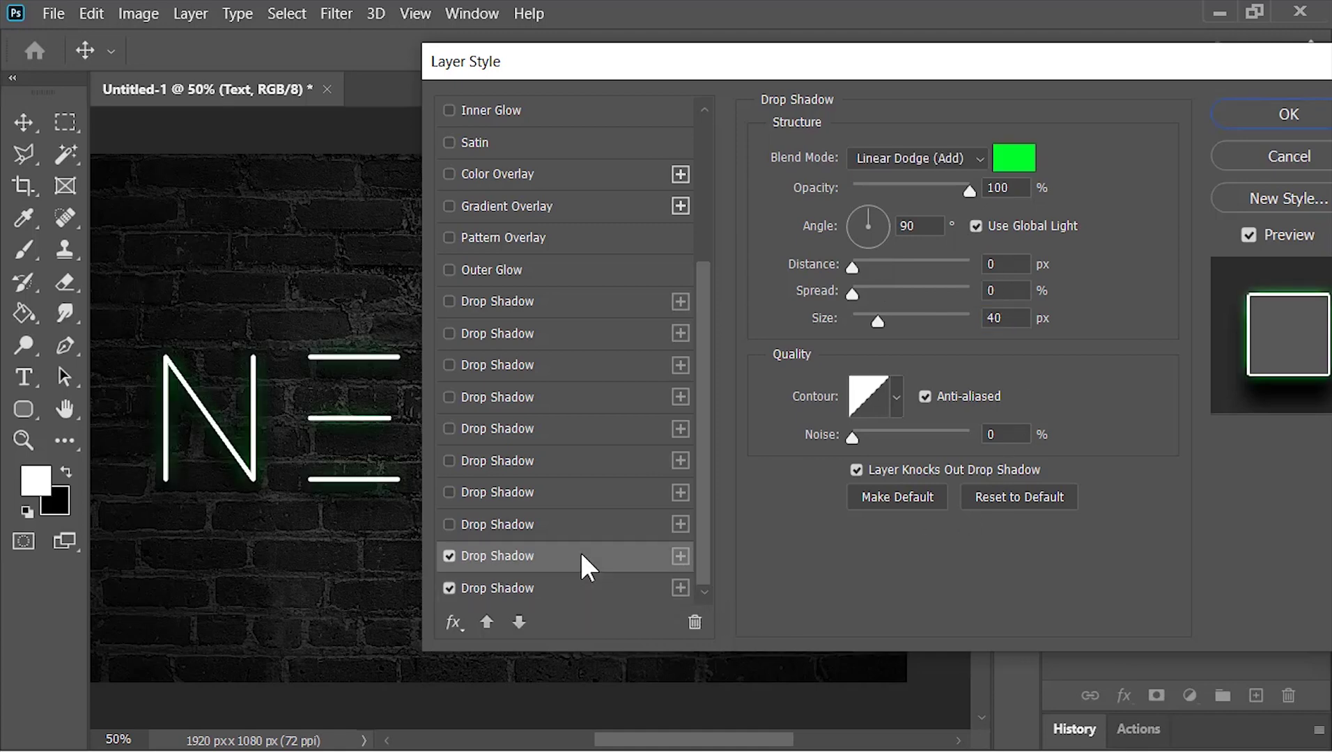
pyautogui.click(896, 149)
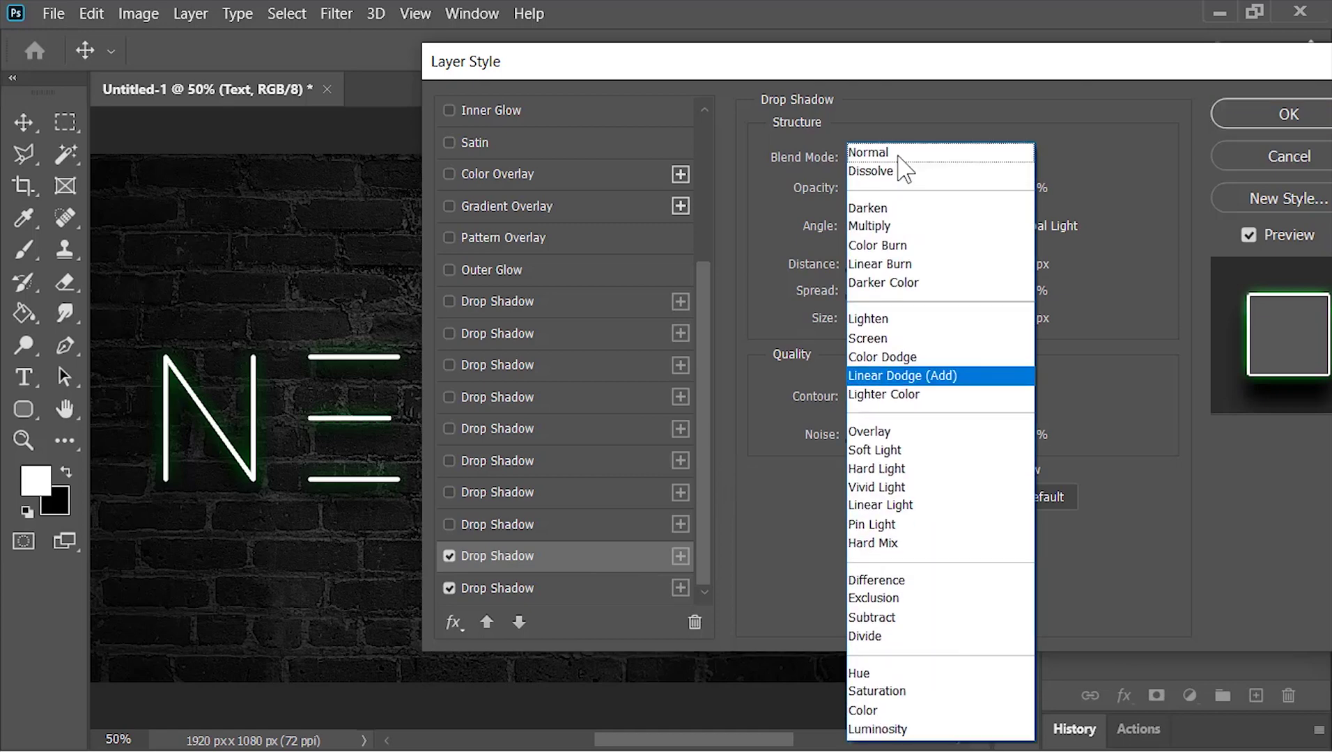
pyautogui.click(967, 376)
pyautogui.click(1005, 159)
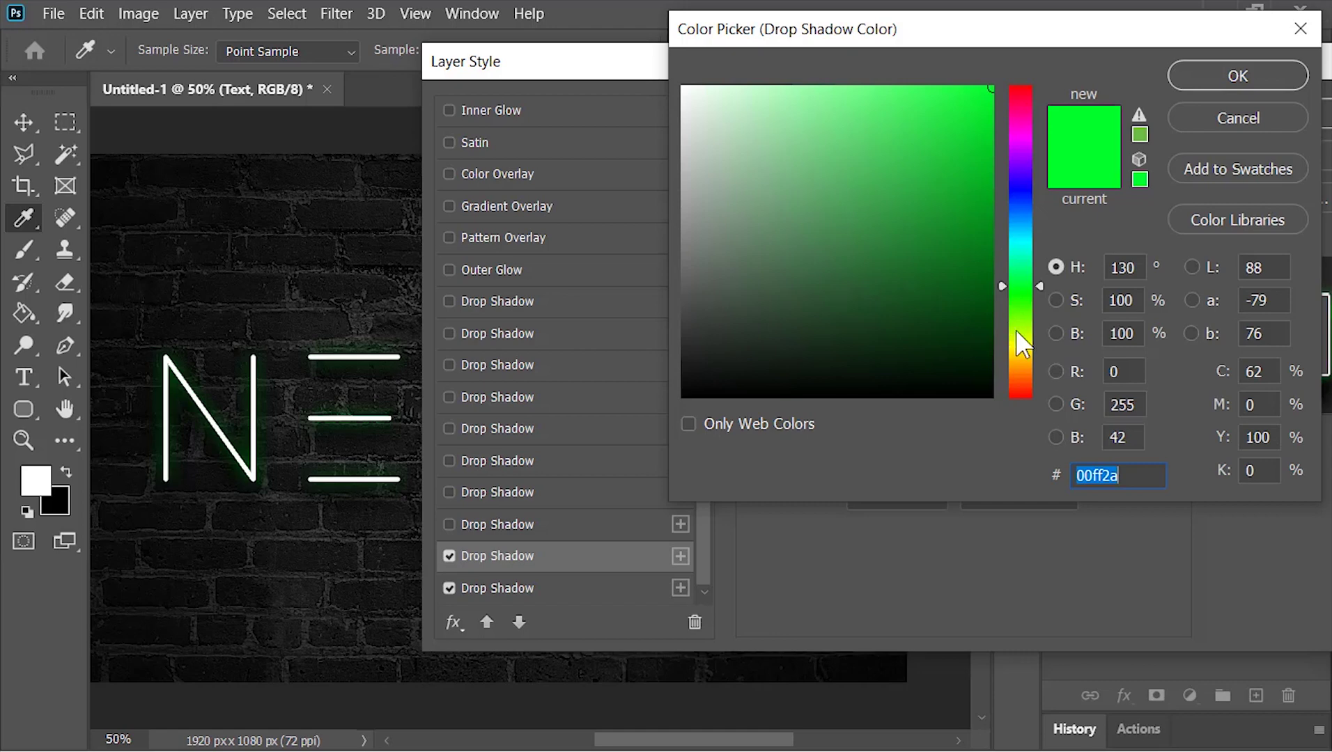
pyautogui.click(1204, 74)
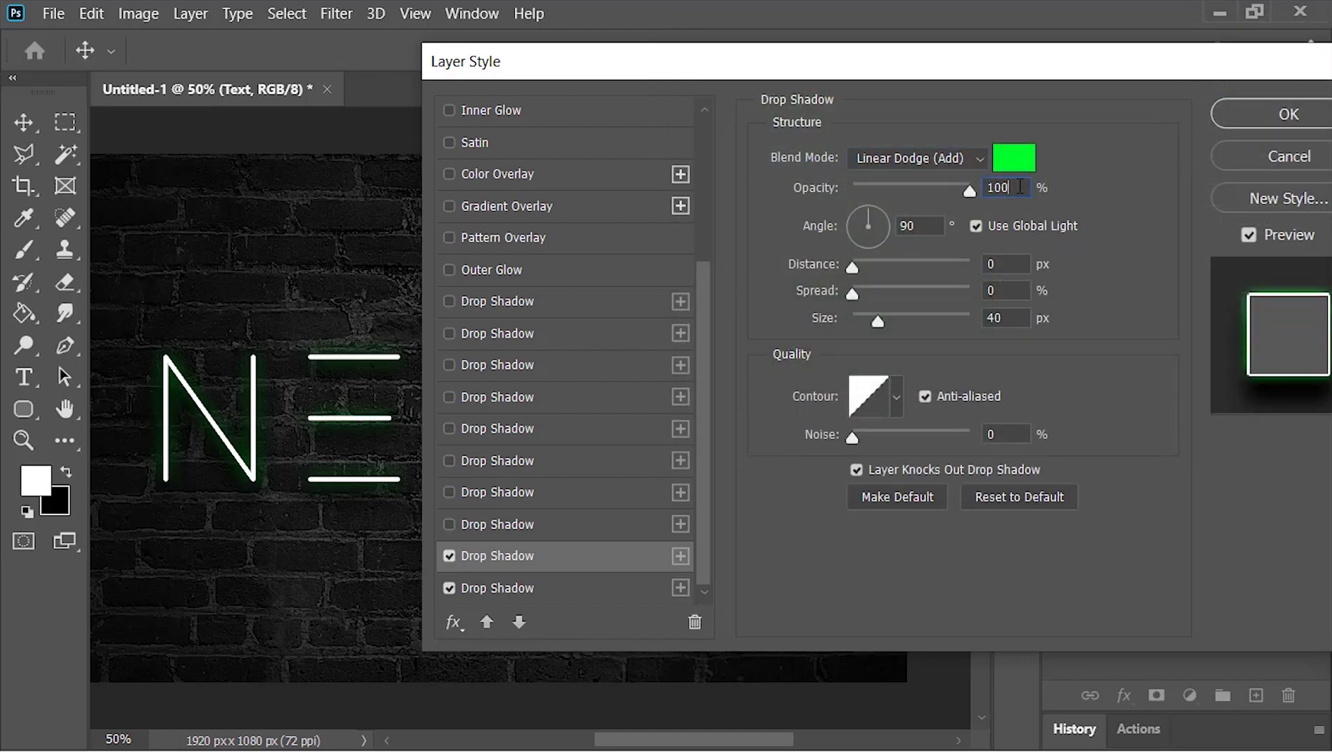
pyautogui.click(1008, 289)
pyautogui.click(1018, 315)
# Enable three more green glow drop shadows, adjusting each one's size
pyautogui.click(573, 527)
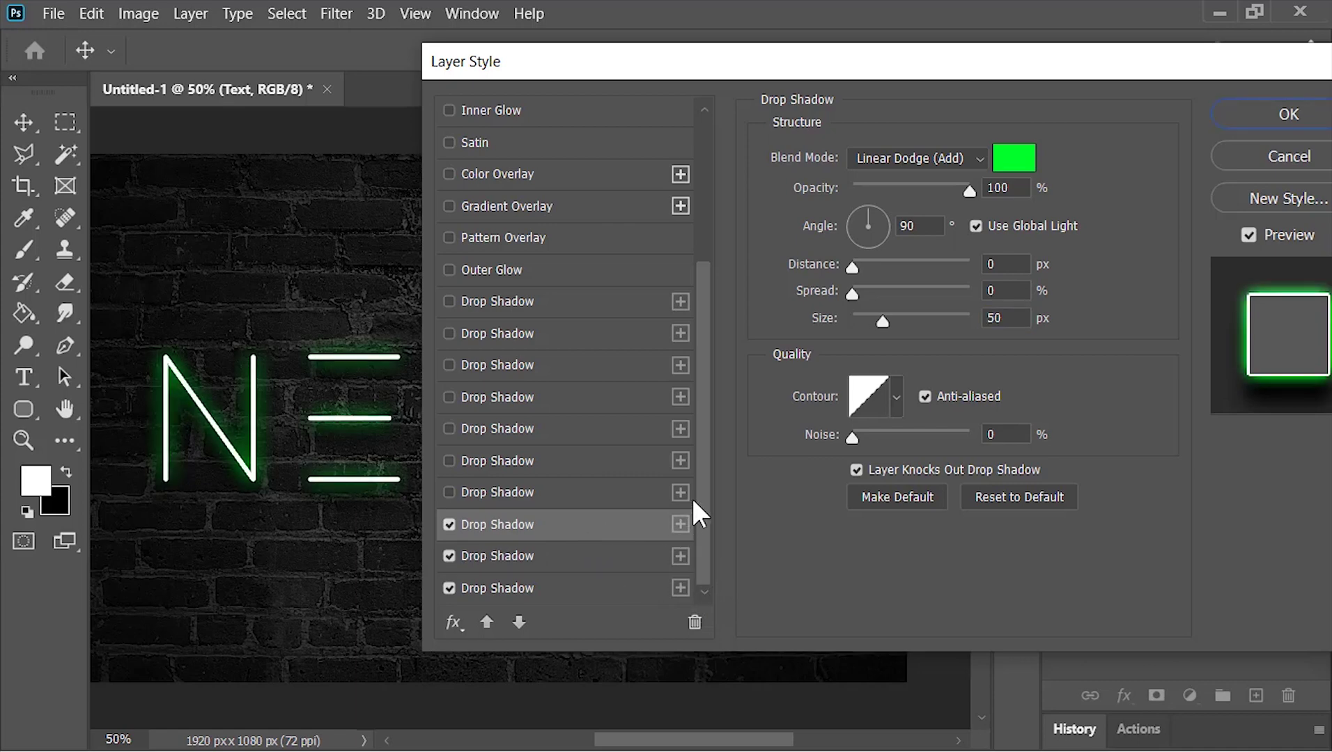
pyautogui.click(1012, 313)
pyautogui.click(604, 493)
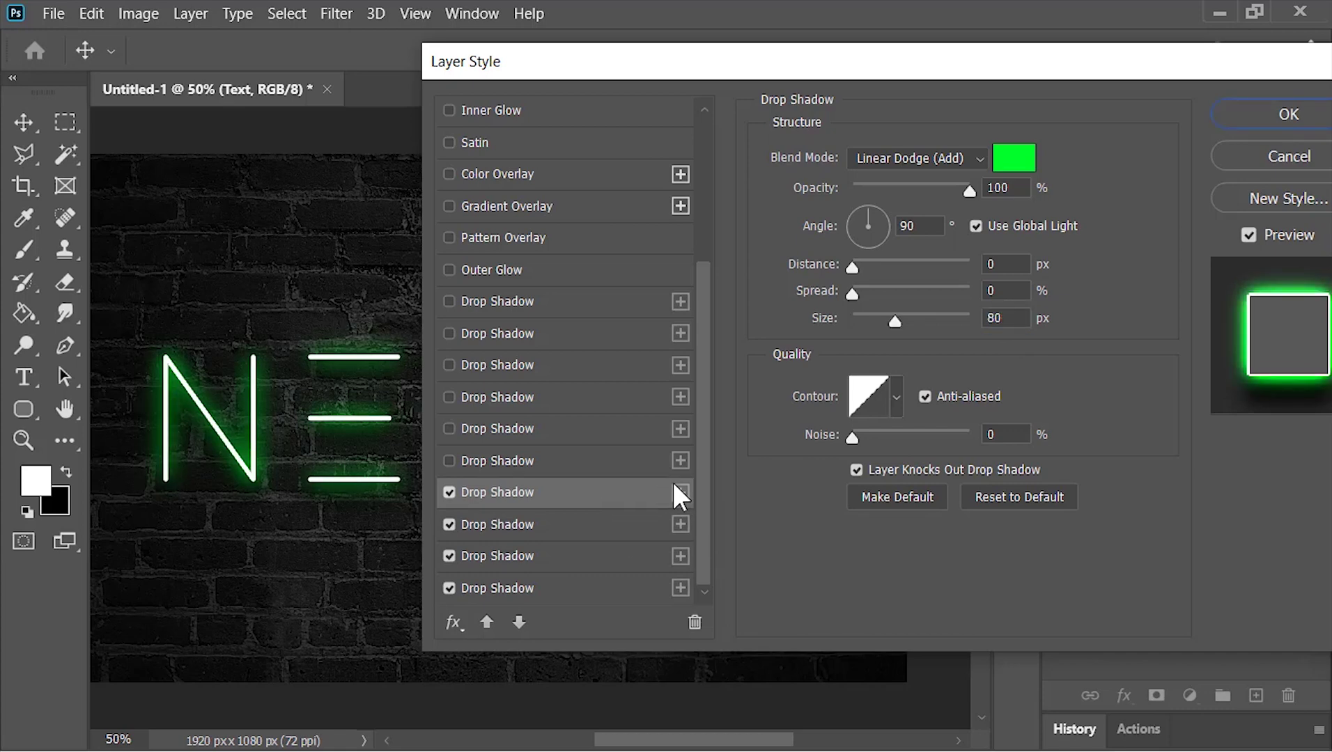
pyautogui.click(1020, 317)
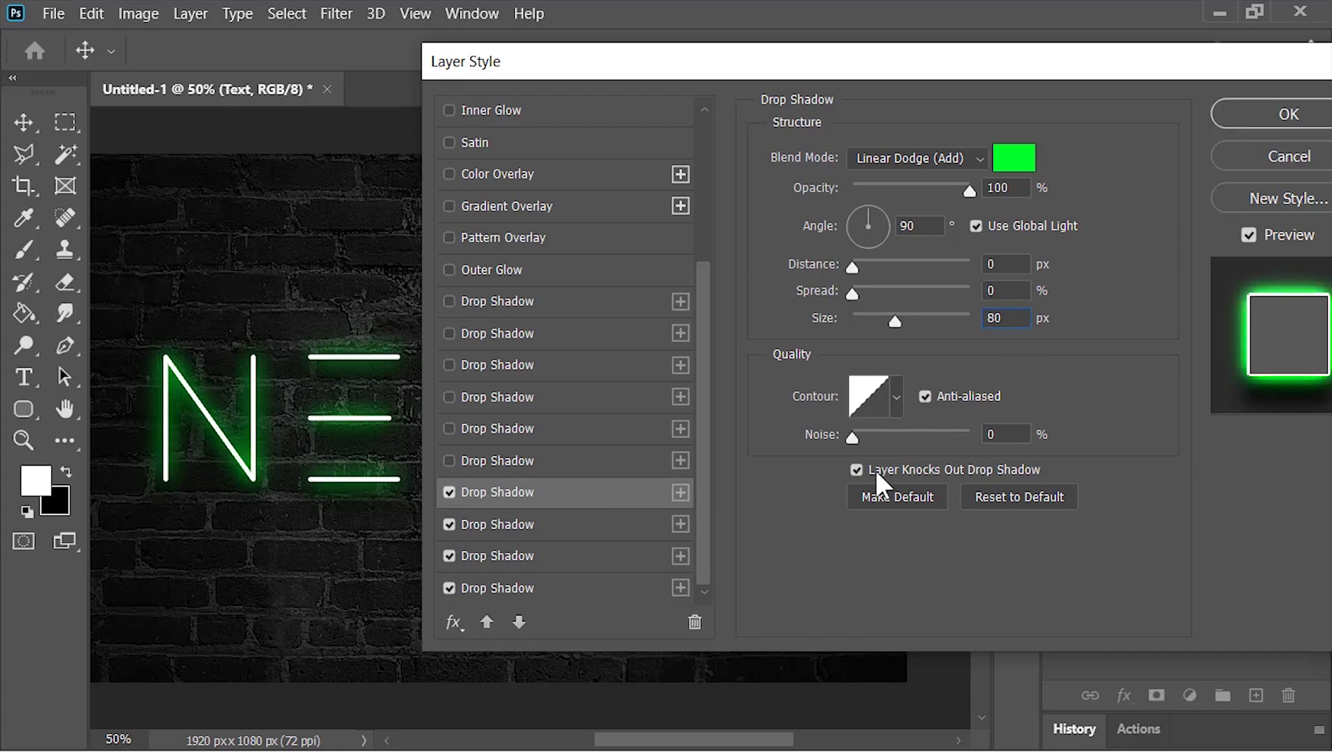
pyautogui.click(574, 461)
pyautogui.click(1022, 317)
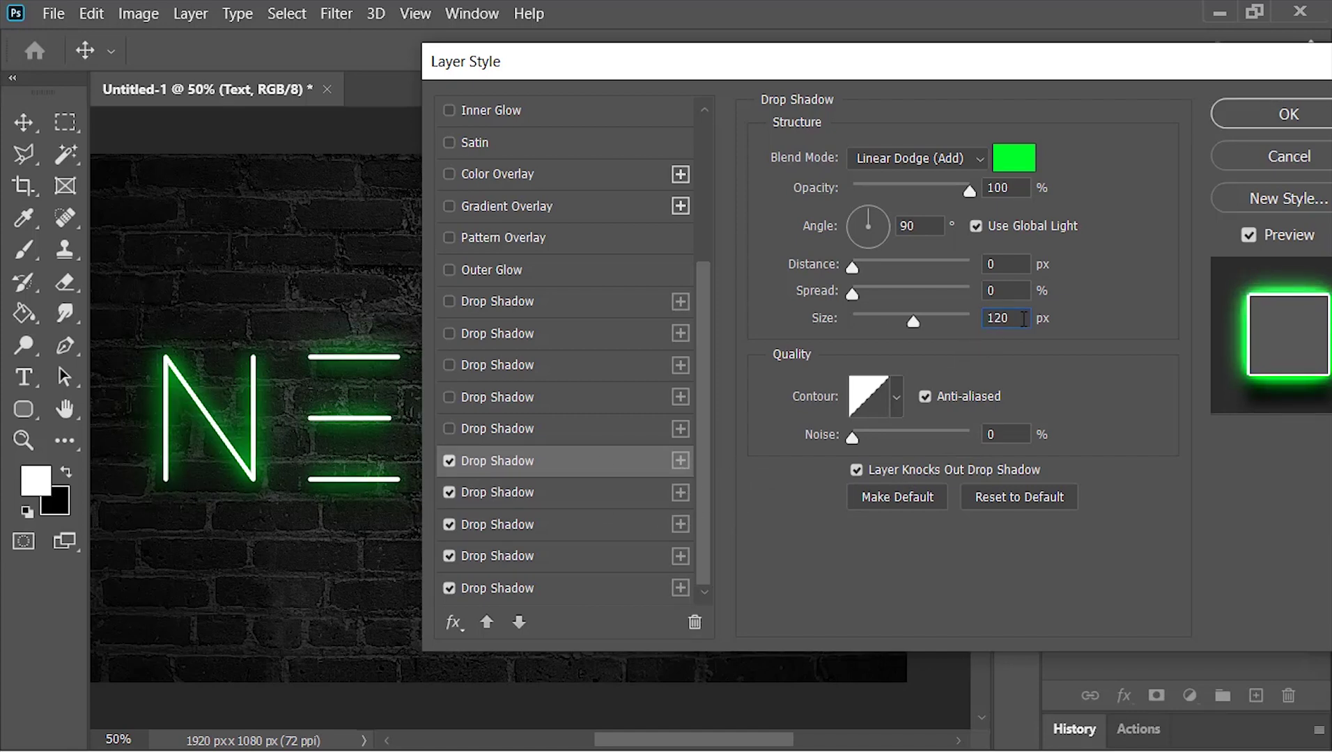
# Enable the remaining drop shadow copies, sized up to 200, 240 and 243 px, and apply
pyautogui.click(606, 431)
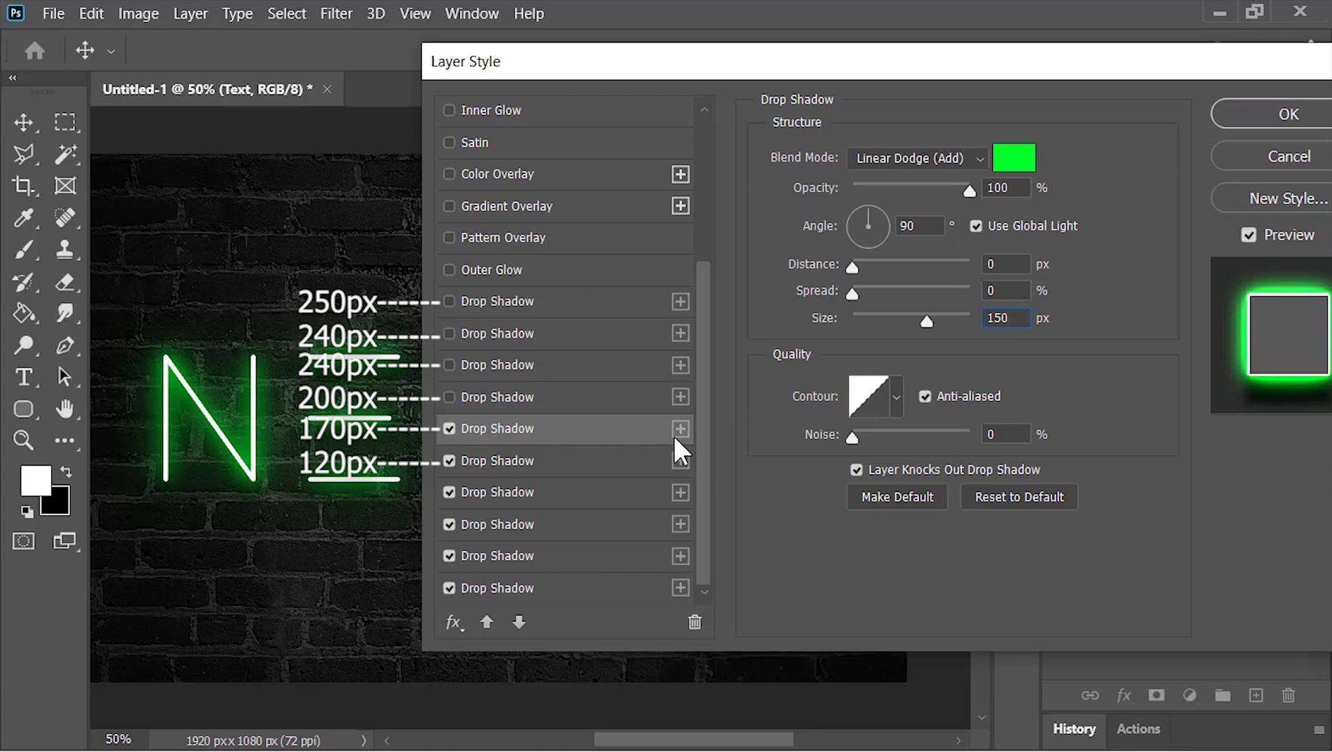
pyautogui.click(676, 398)
pyautogui.click(597, 368)
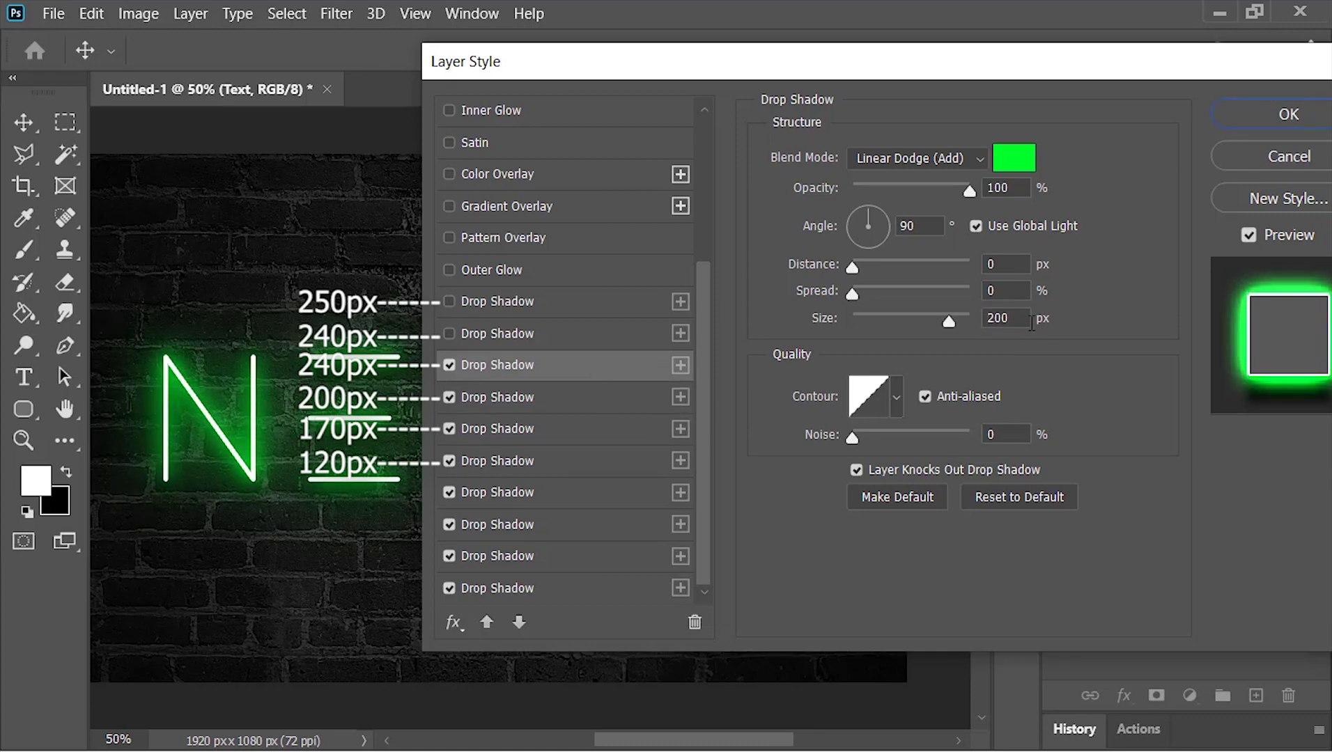
pyautogui.click(599, 334)
pyautogui.click(610, 310)
pyautogui.click(991, 319)
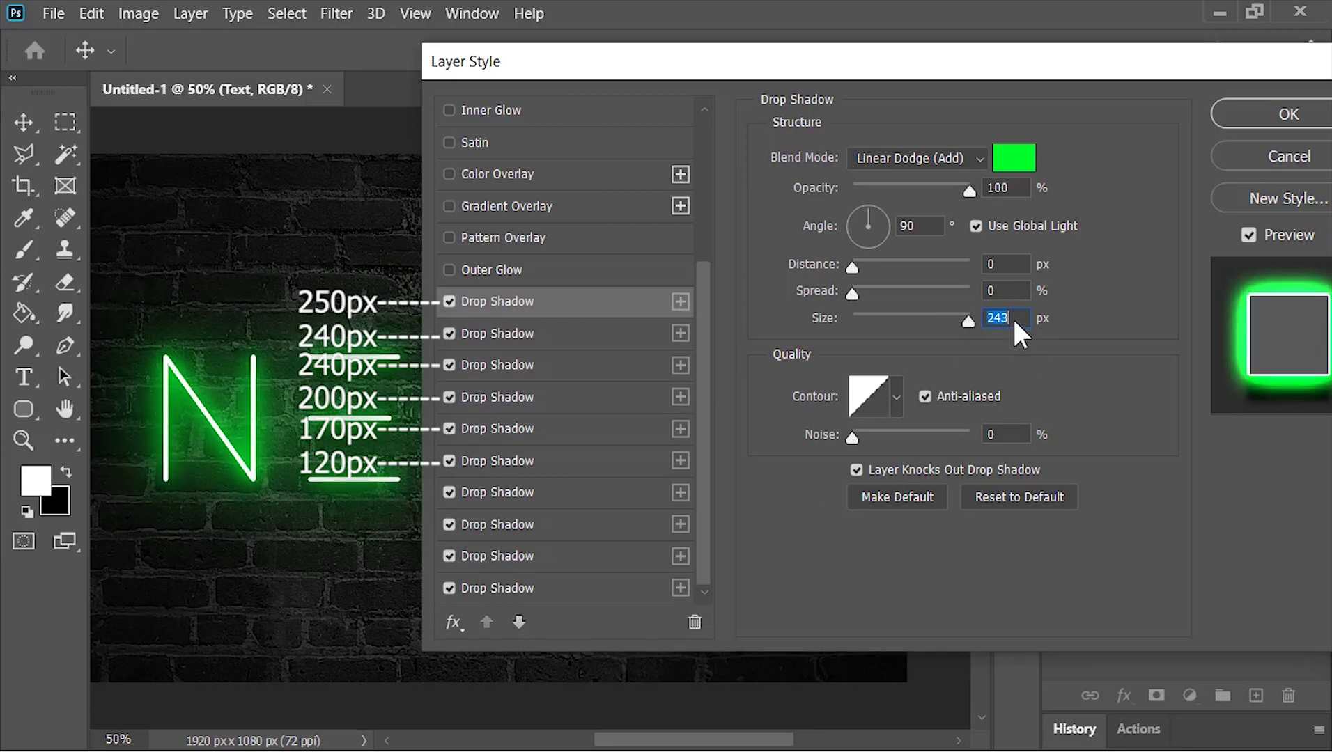
pyautogui.click(1286, 117)
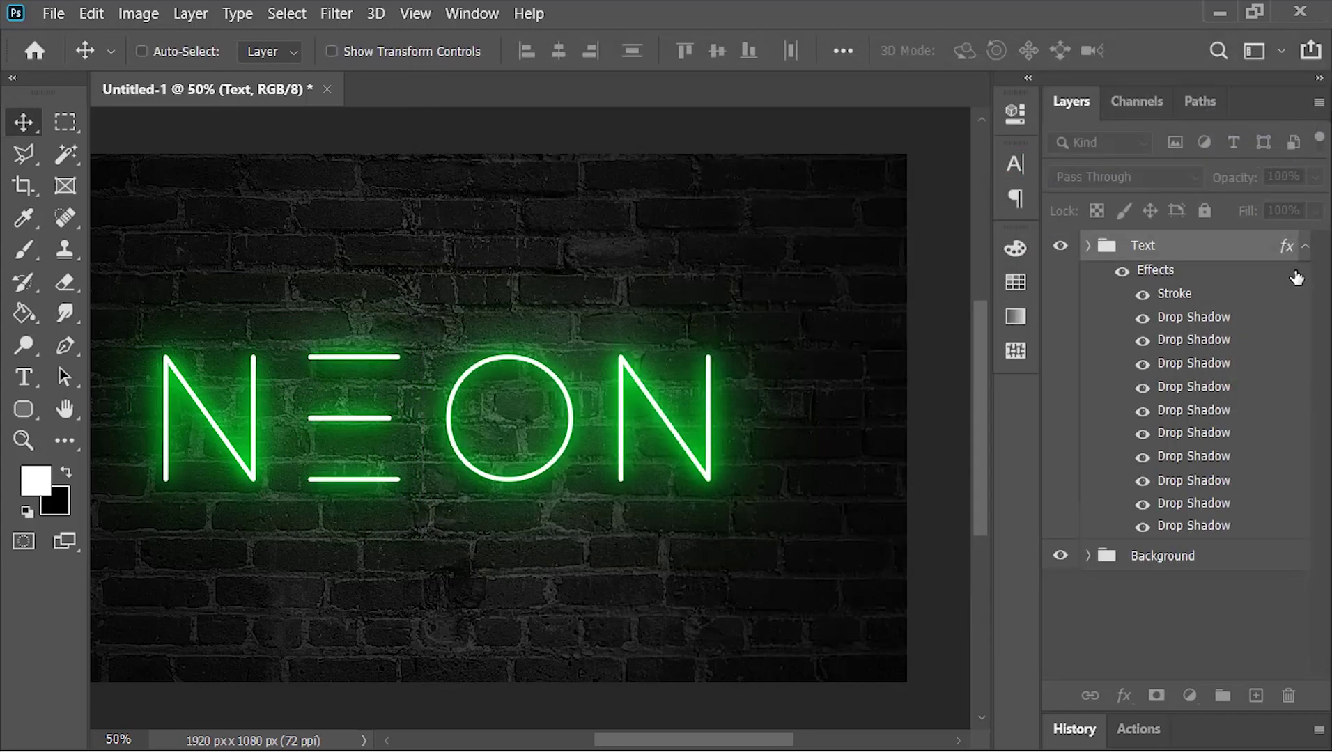
# Add a new empty layer named 'Glow'
pyautogui.hotkey('ctrl', '0')
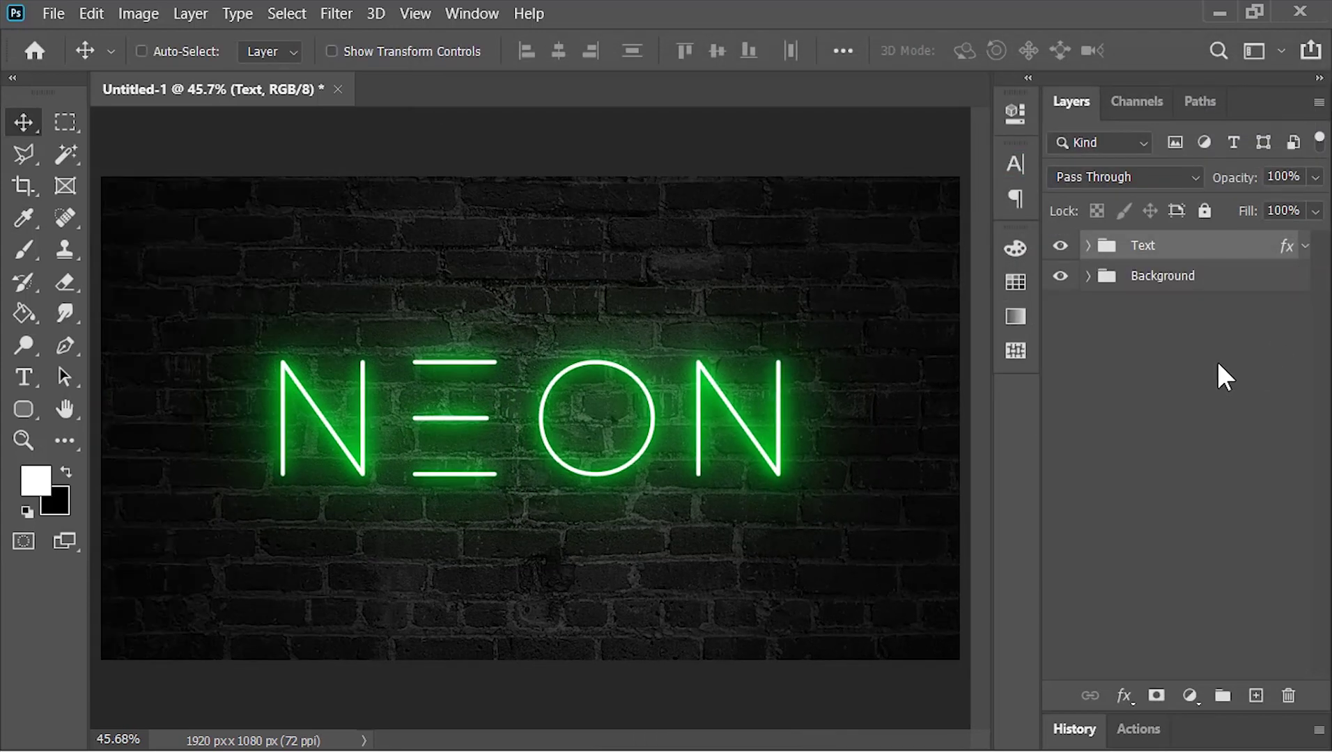
pyautogui.click(1256, 696)
pyautogui.doubleClick(1153, 245)
pyautogui.write('Glow')
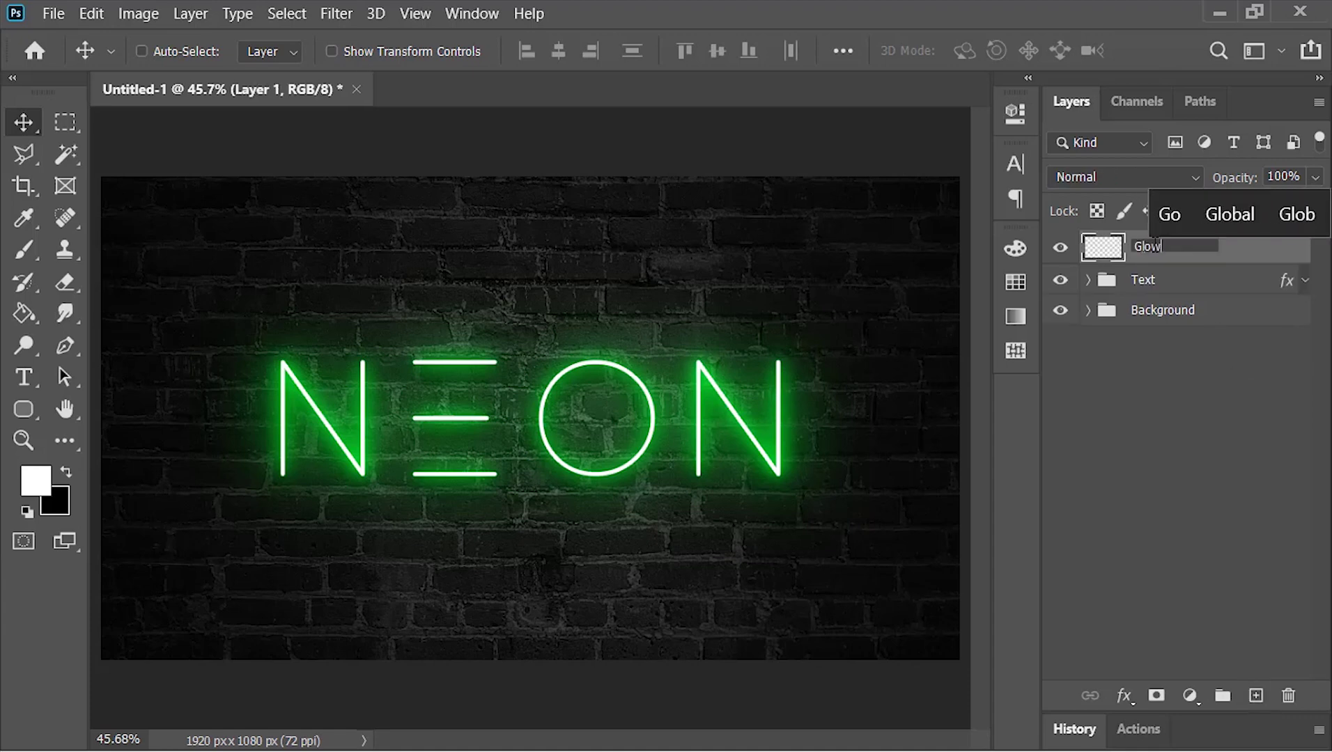
pyautogui.press('Return')
# Add a 00ff2a Solid Color fill and move it below the Text group
pyautogui.click(1187, 693)
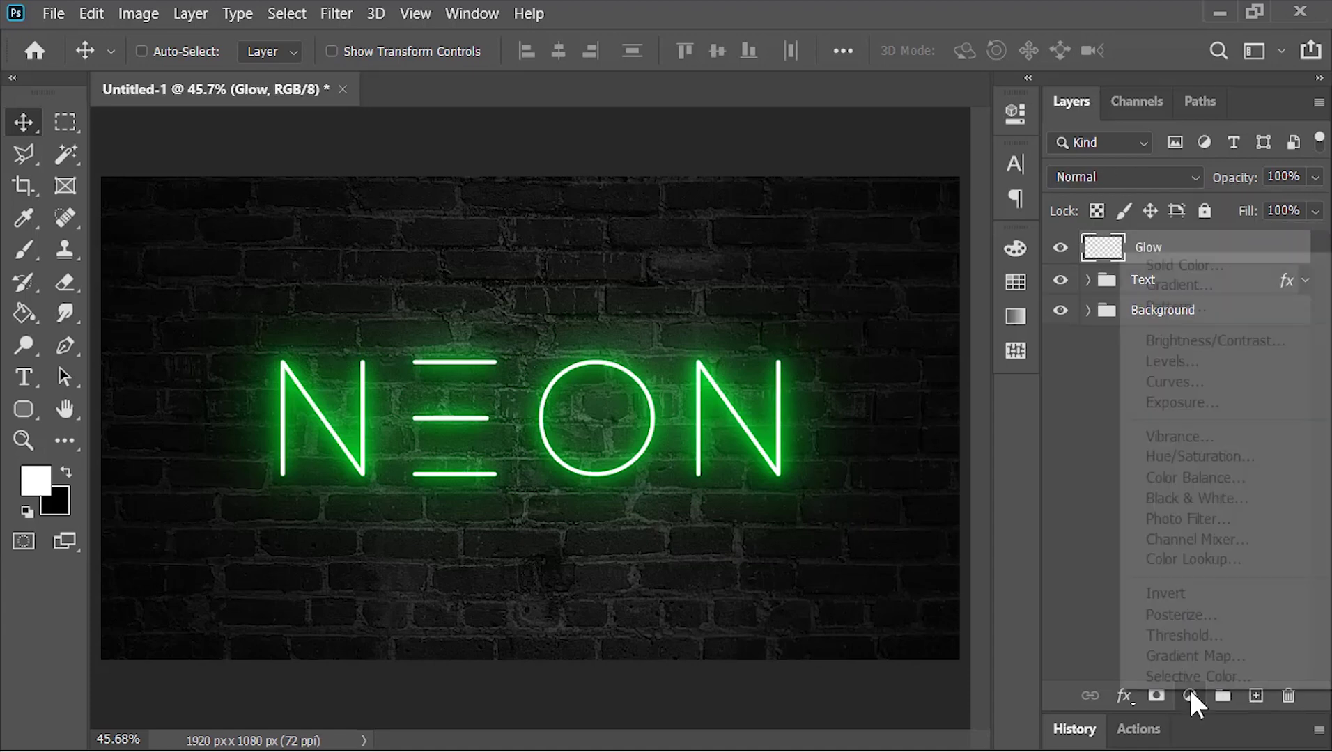
pyautogui.click(1197, 265)
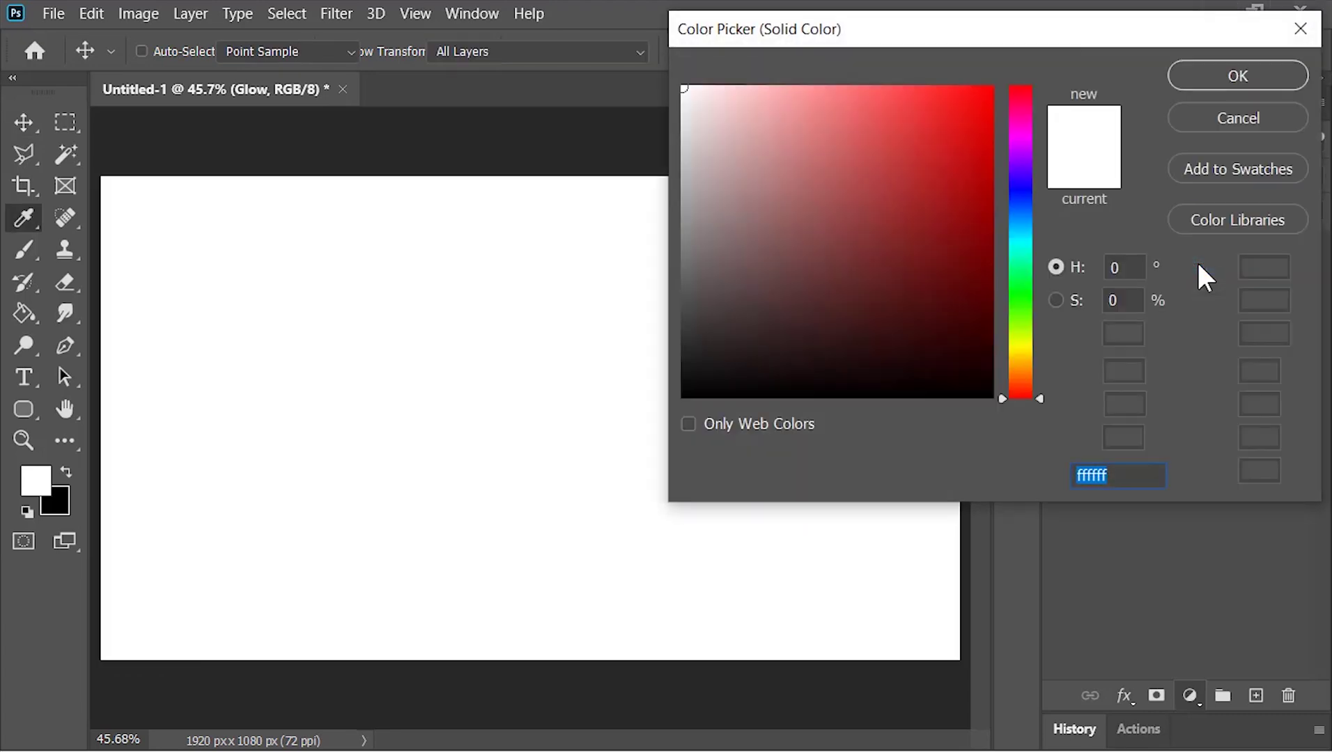
pyautogui.write('00ff2a')
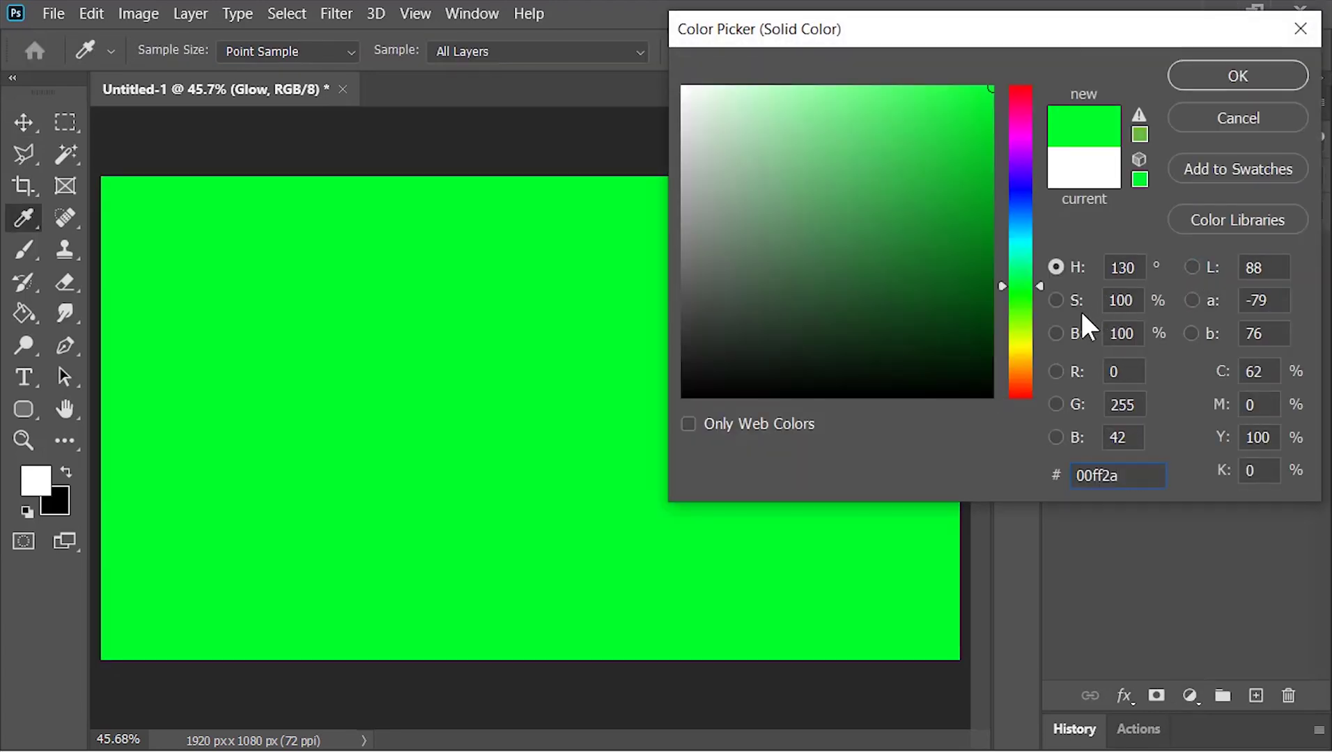
pyautogui.click(1202, 78)
pyautogui.moveTo(1210, 253); pyautogui.dragTo(1211, 299)
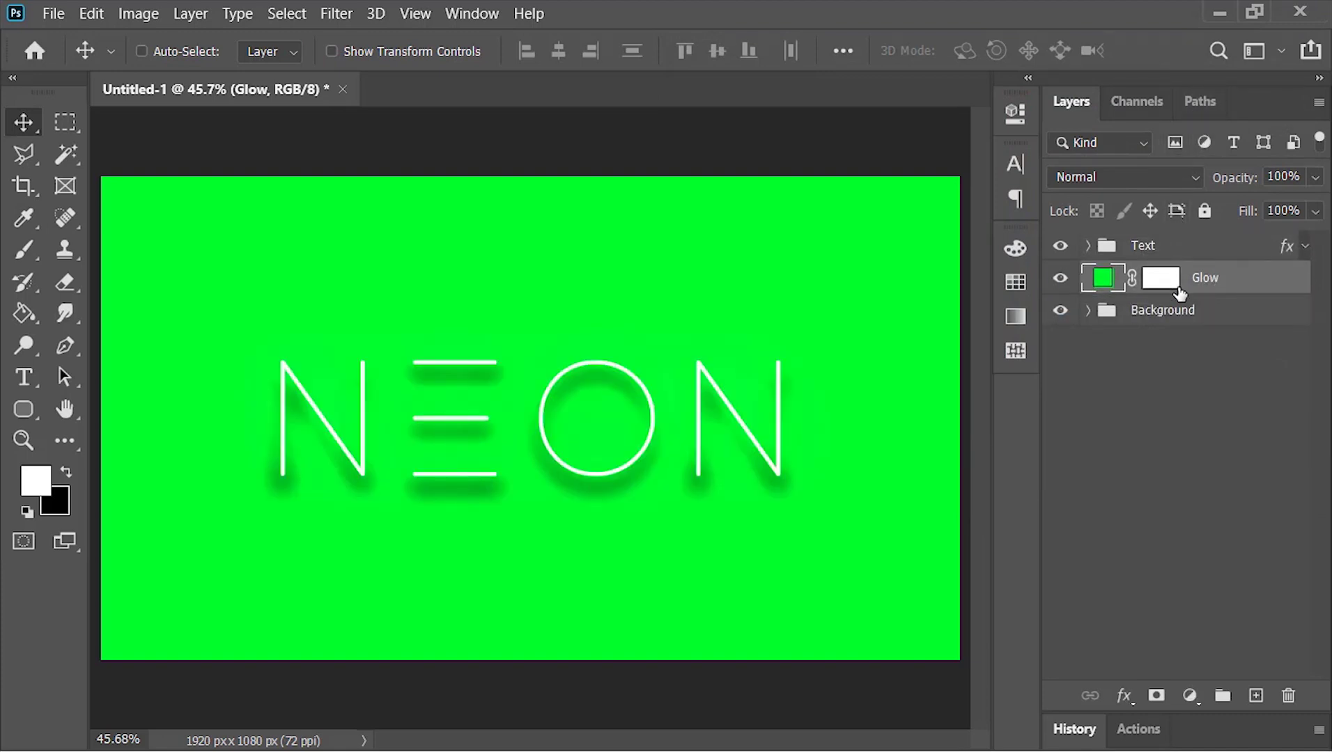
pyautogui.click(1174, 278)
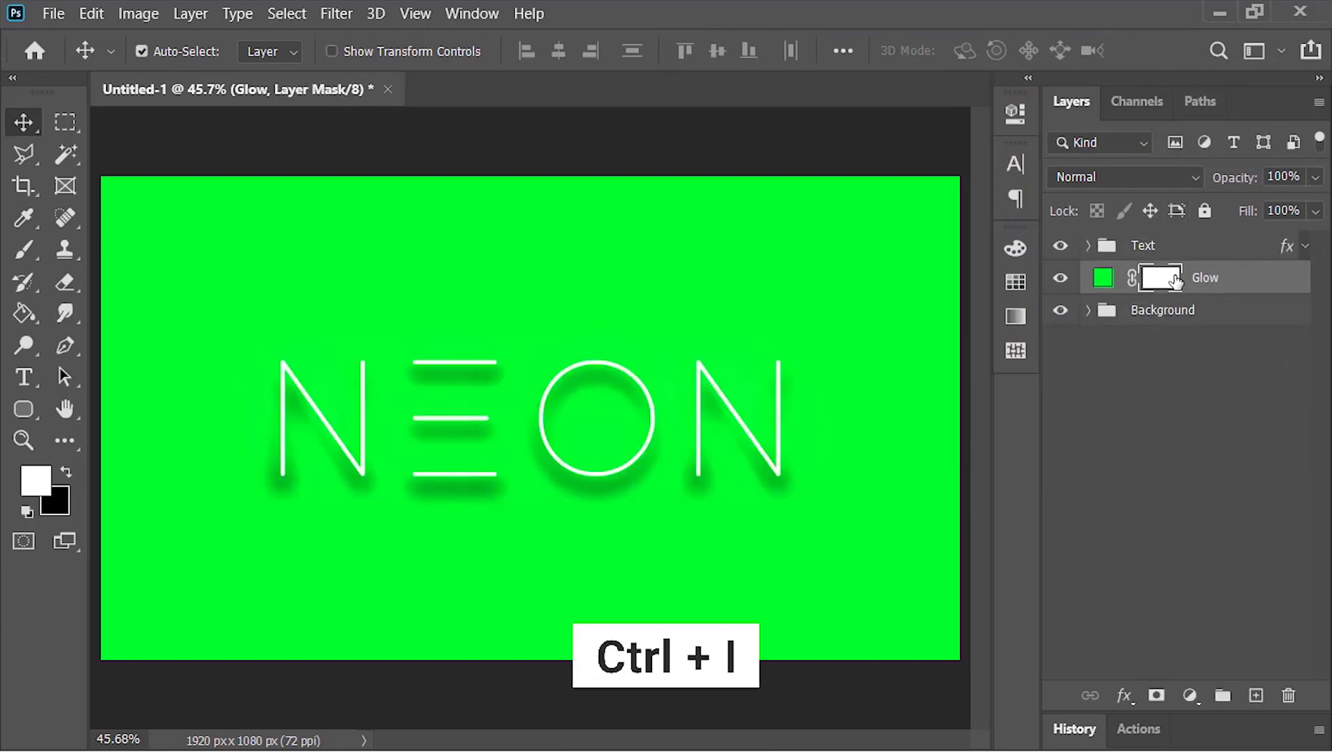
# Invert the Glow mask and paint it back around NEON with a 600 px soft round brush
pyautogui.hotkey('ctrl', 'i')
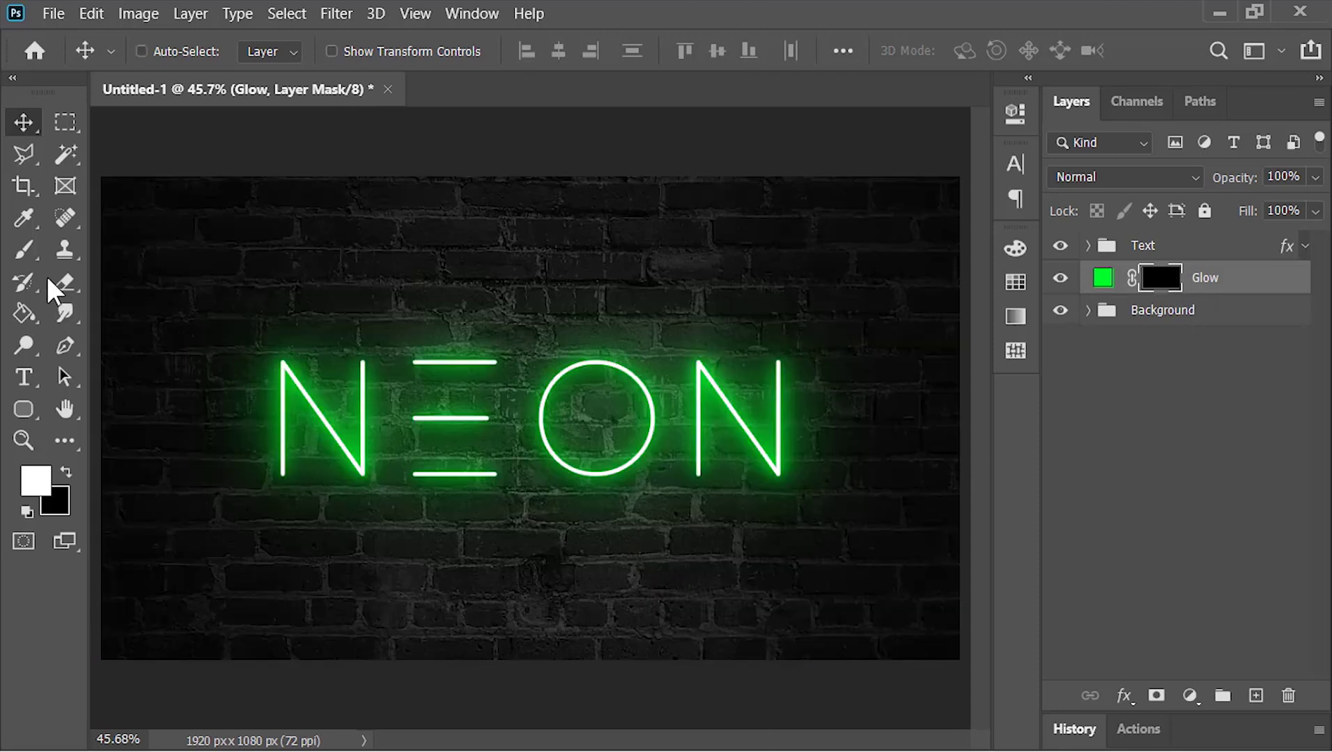
pyautogui.click(24, 252)
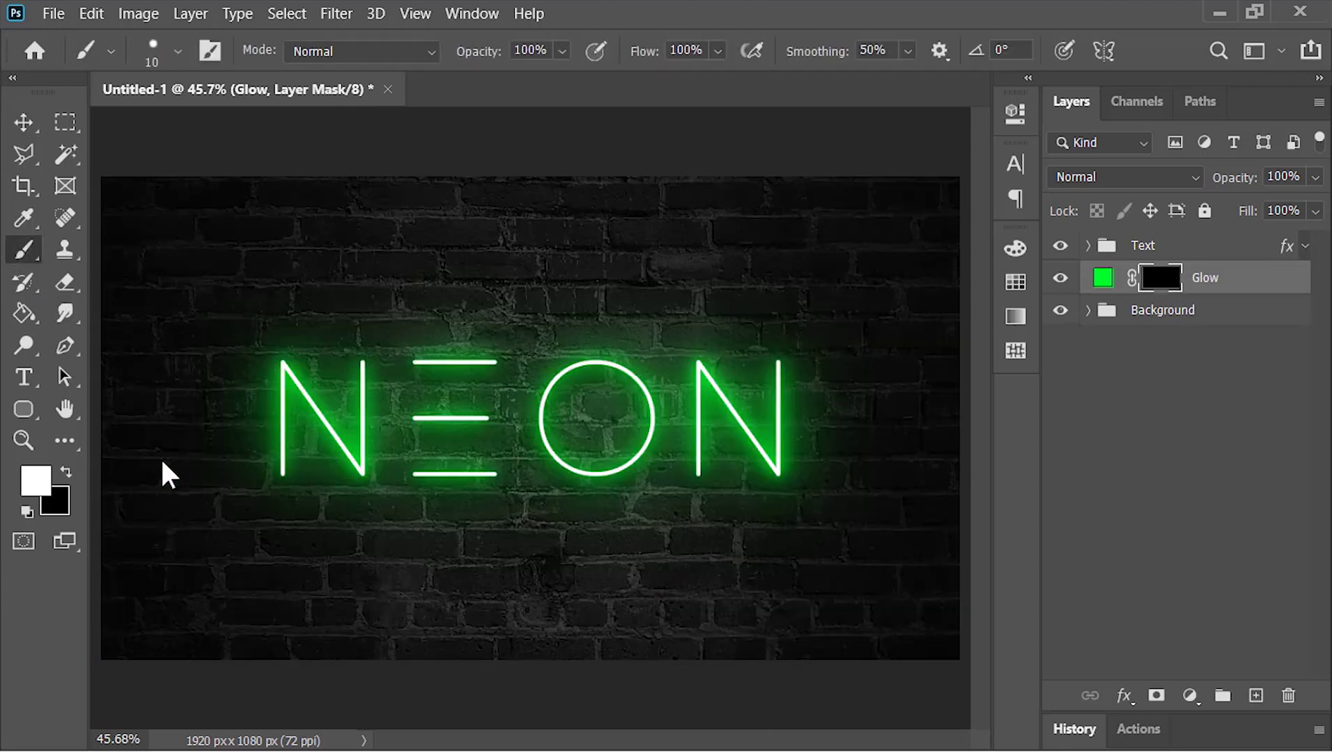
pyautogui.rightClick(447, 371)
pyautogui.click(598, 540)
pyautogui.moveTo(582, 379); pyautogui.dragTo(605, 379)
pyautogui.write('600')
pyautogui.press('Return')
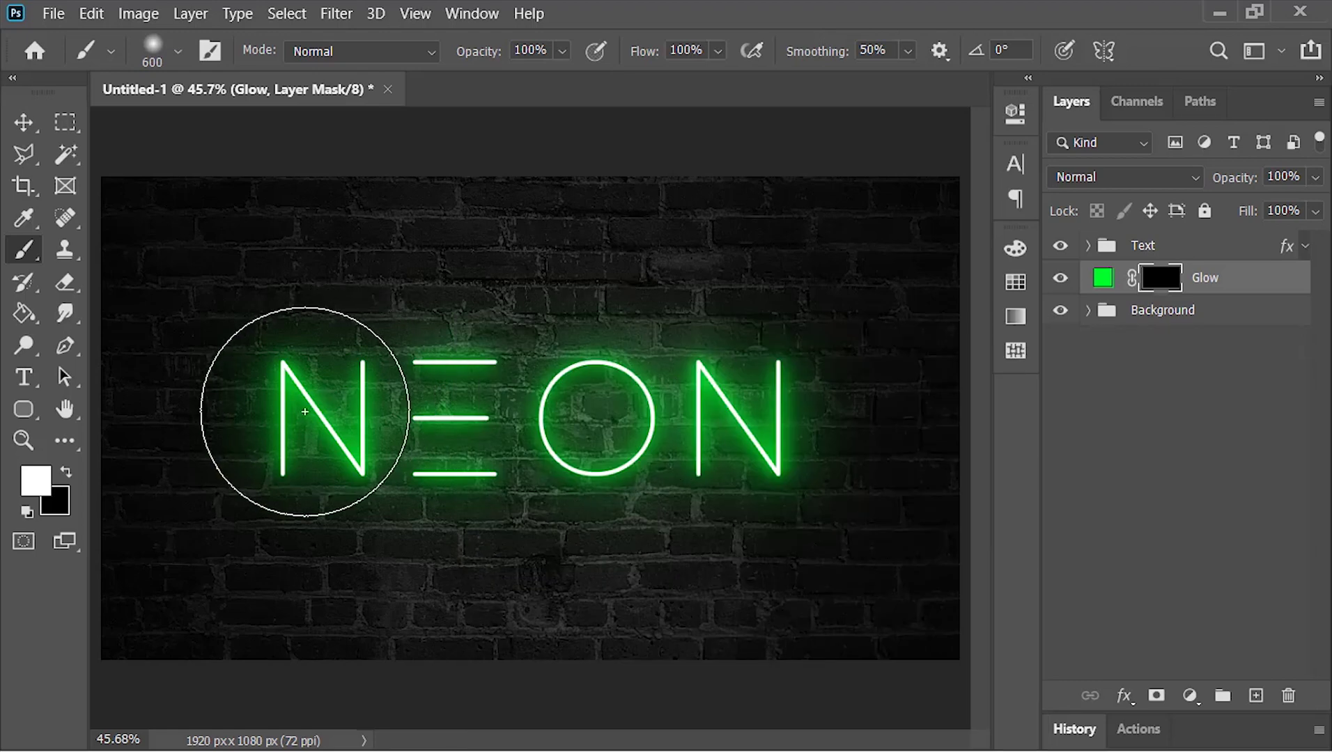
pyautogui.moveTo(297, 401); pyautogui.dragTo(848, 418)
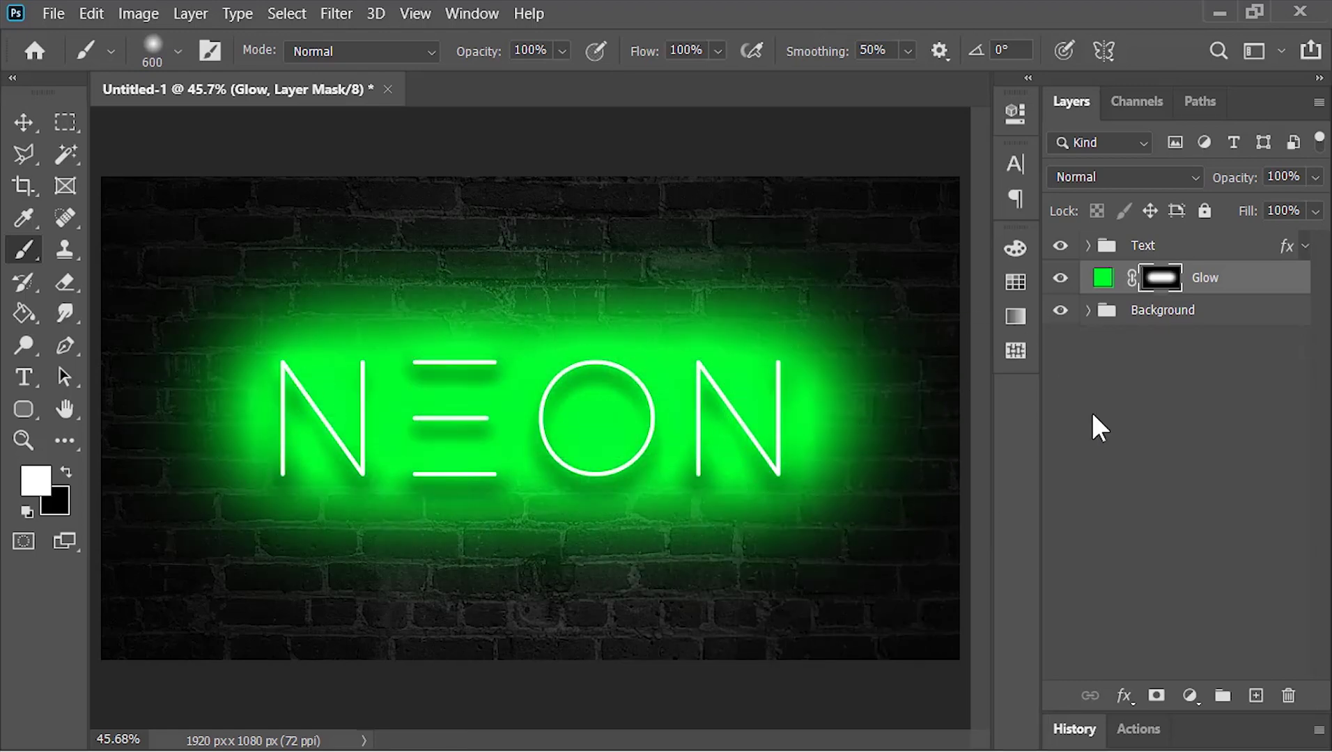
# Set the Glow layer to Color Dodge blending with 40% fill
pyautogui.click(1115, 175)
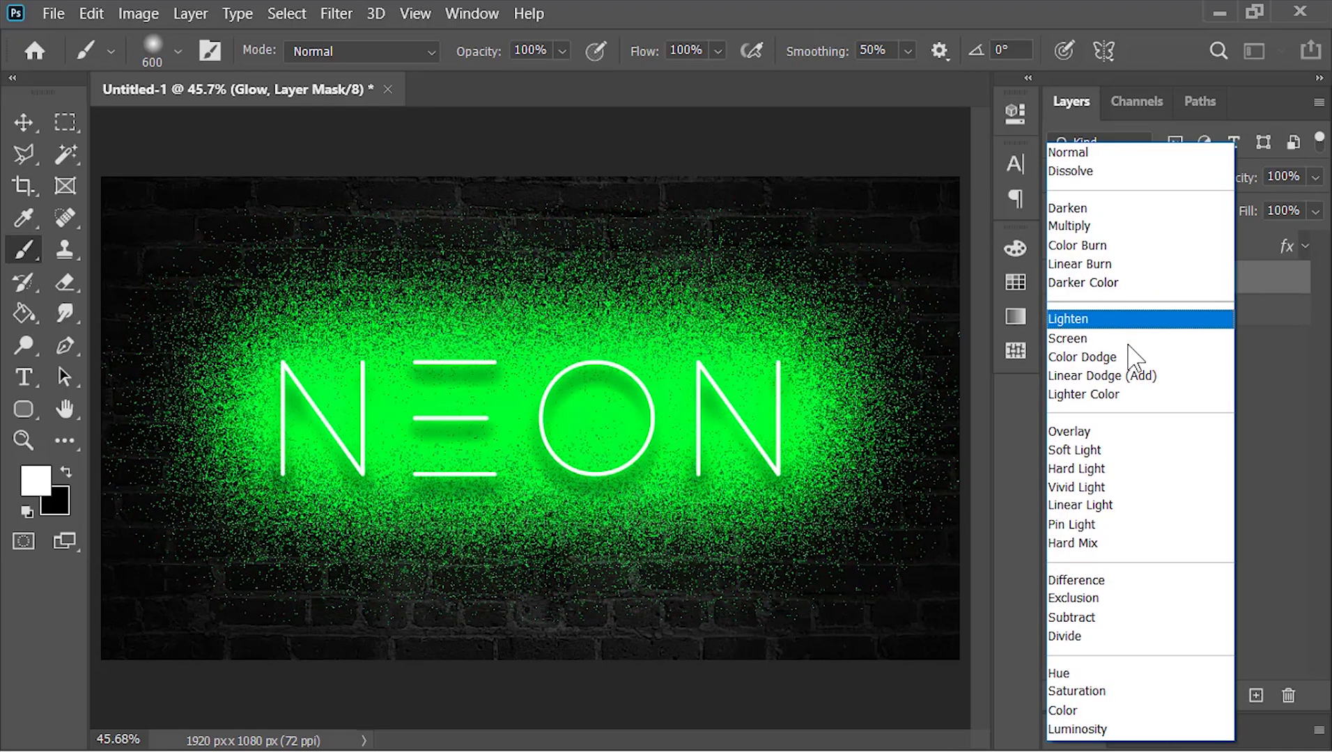
pyautogui.click(1135, 358)
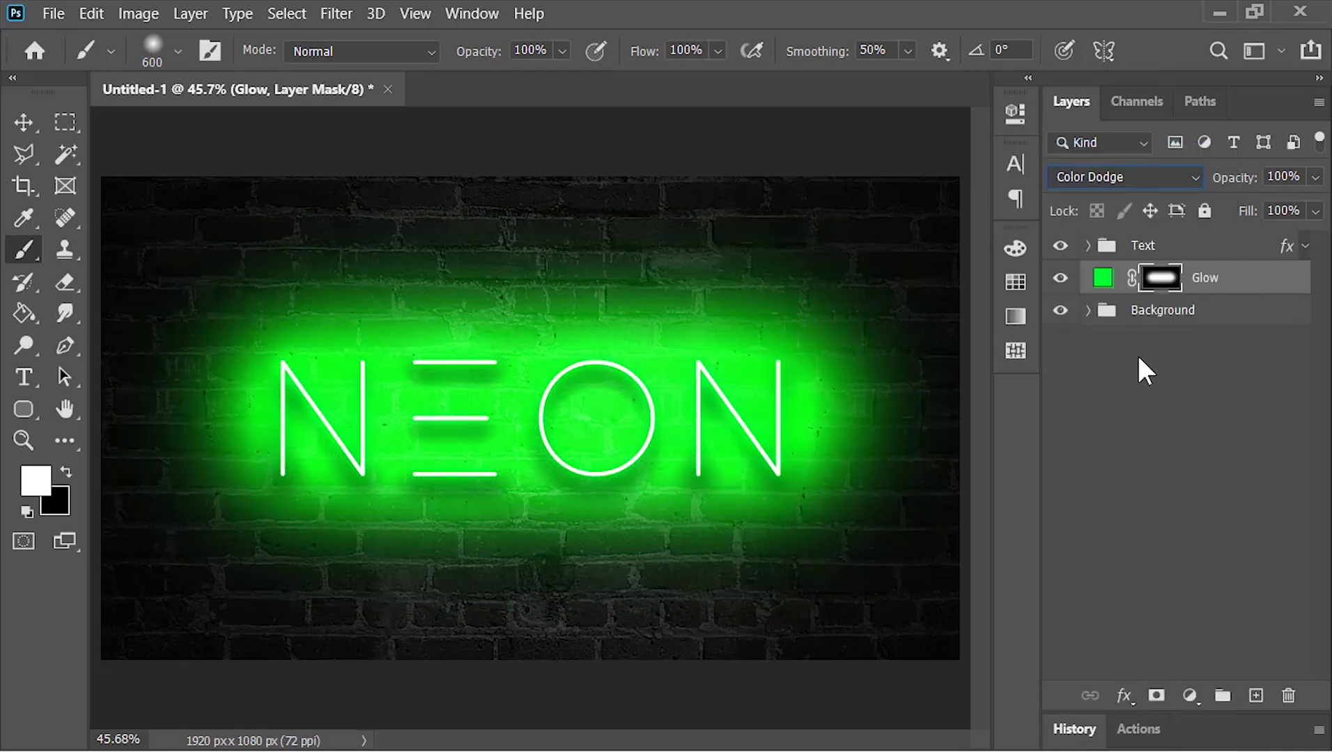
pyautogui.click(1286, 212)
pyautogui.write('40')
pyautogui.press('Return')
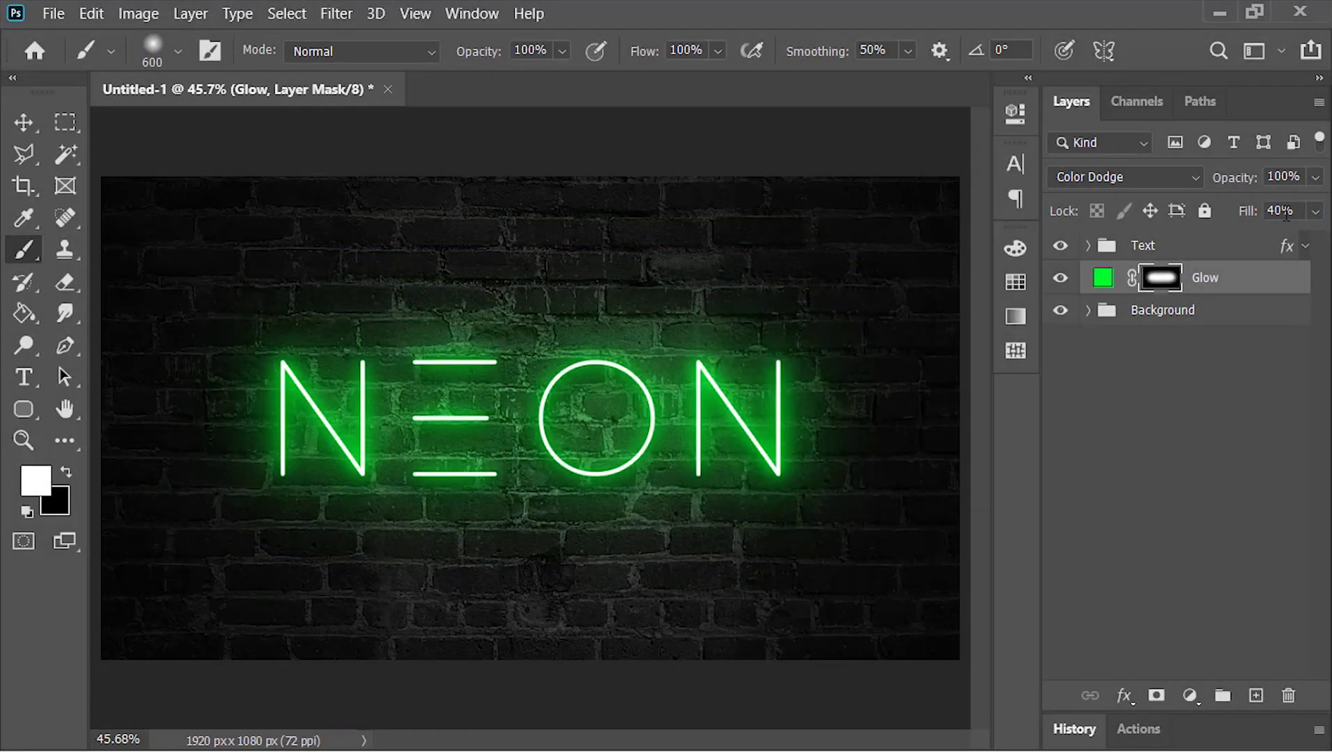
pyautogui.press('v')
pyautogui.click(1202, 250)
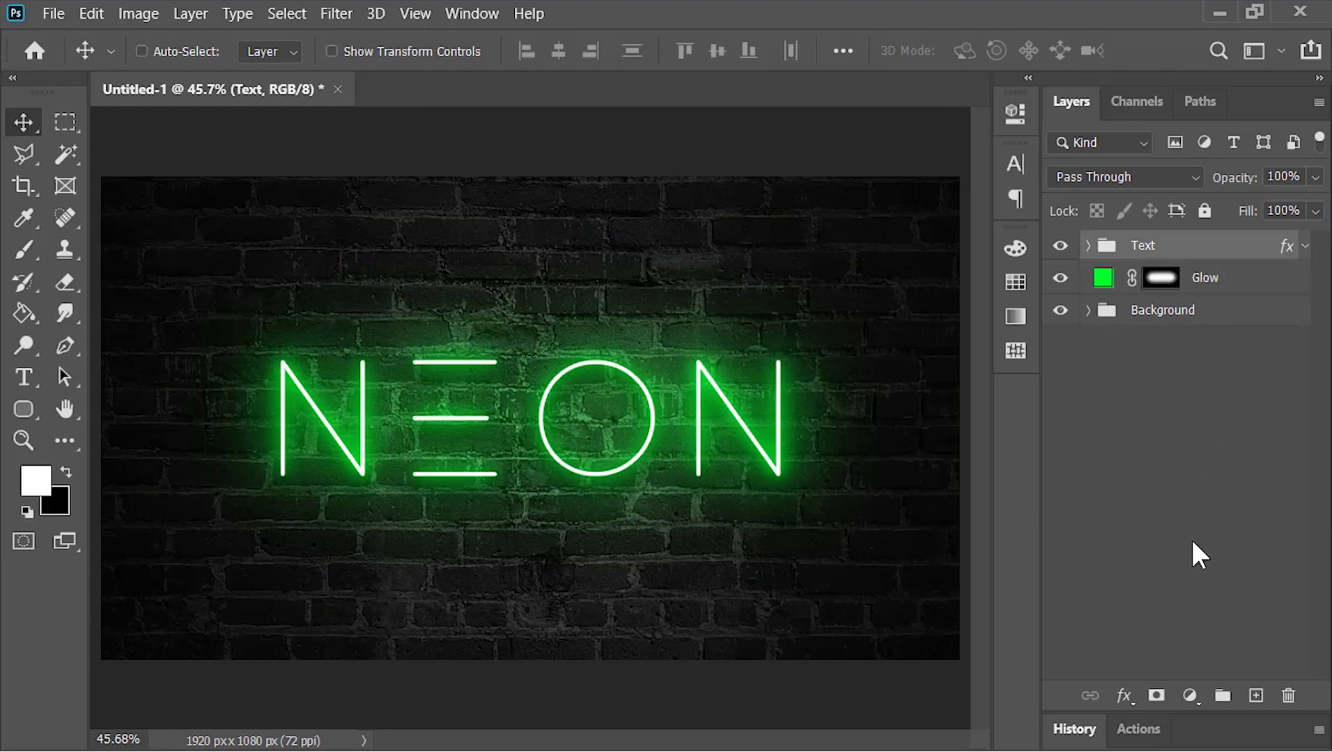
# Add a Hue/Saturation layer at hue −96 named 'Text Color', plus an empty layer above
pyautogui.click(1189, 694)
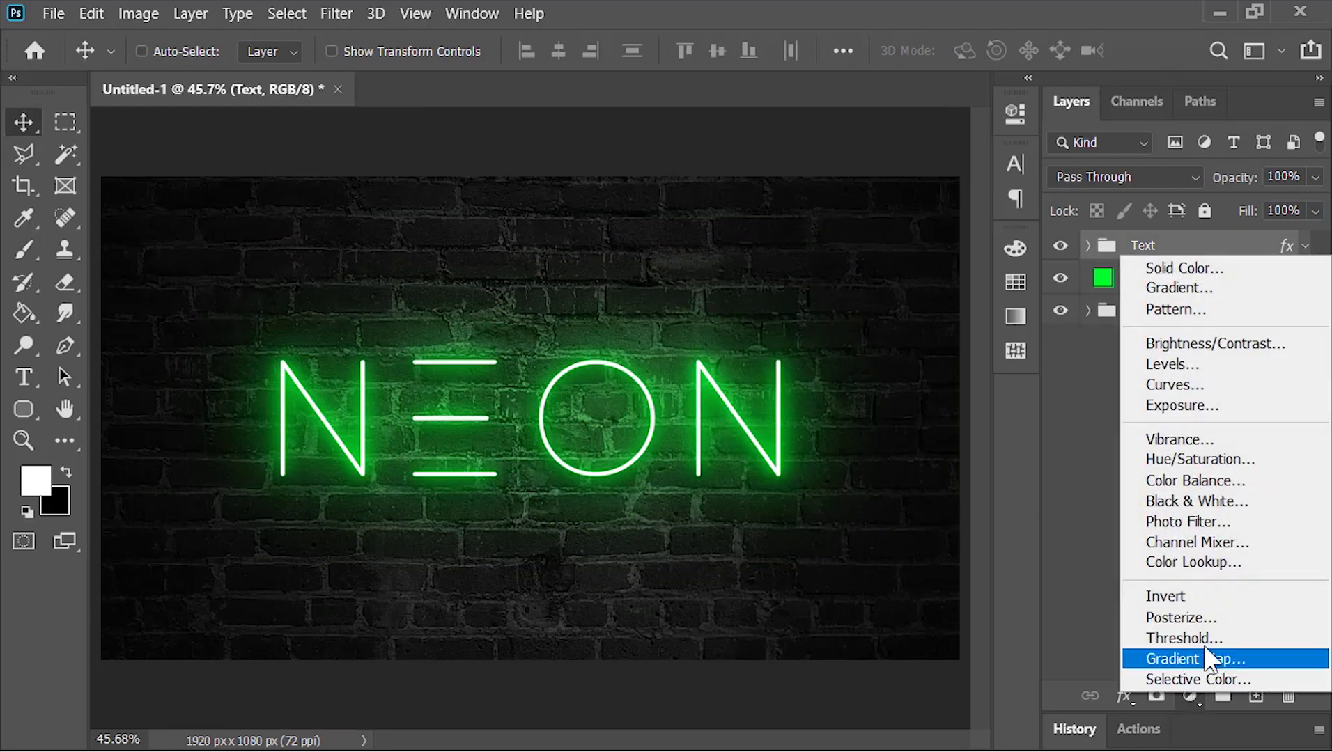
pyautogui.click(1205, 459)
pyautogui.moveTo(946, 269); pyautogui.dragTo(709, 279)
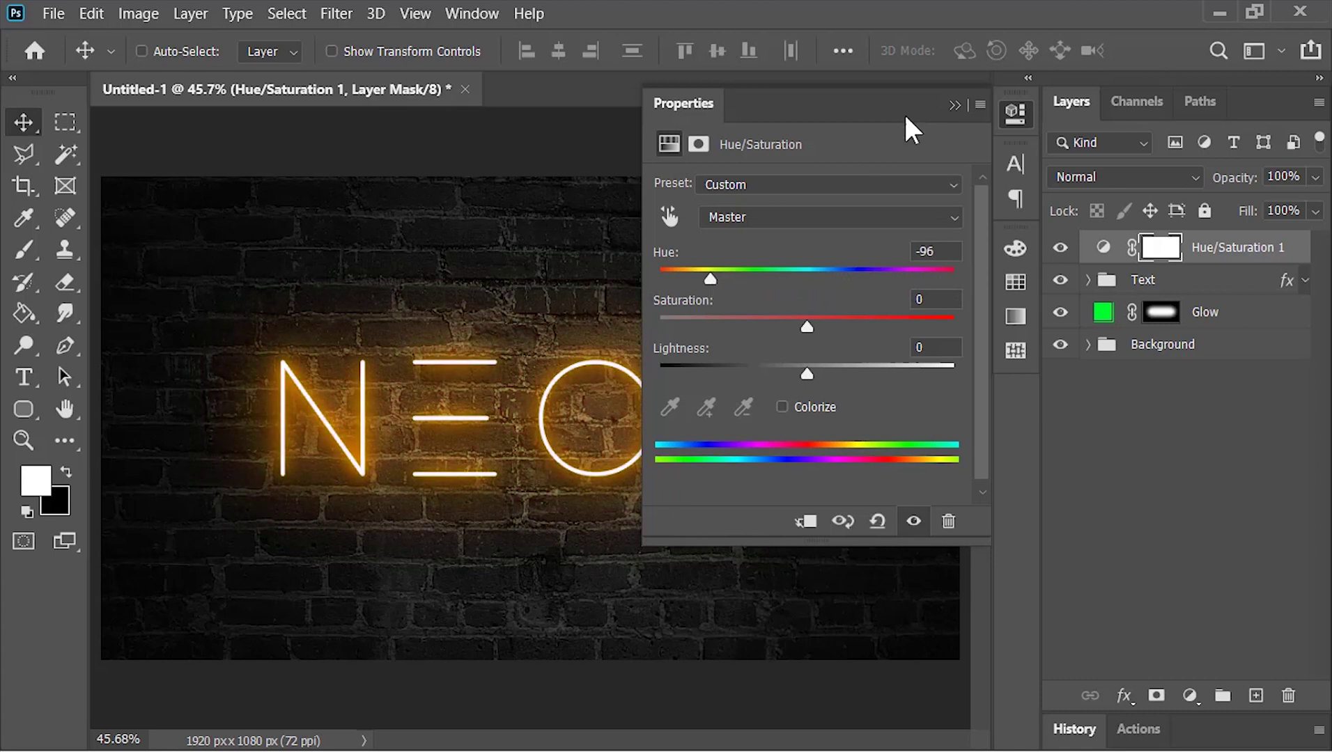
pyautogui.click(954, 105)
pyautogui.doubleClick(1216, 247)
pyautogui.write('Text Color')
pyautogui.press('Return')
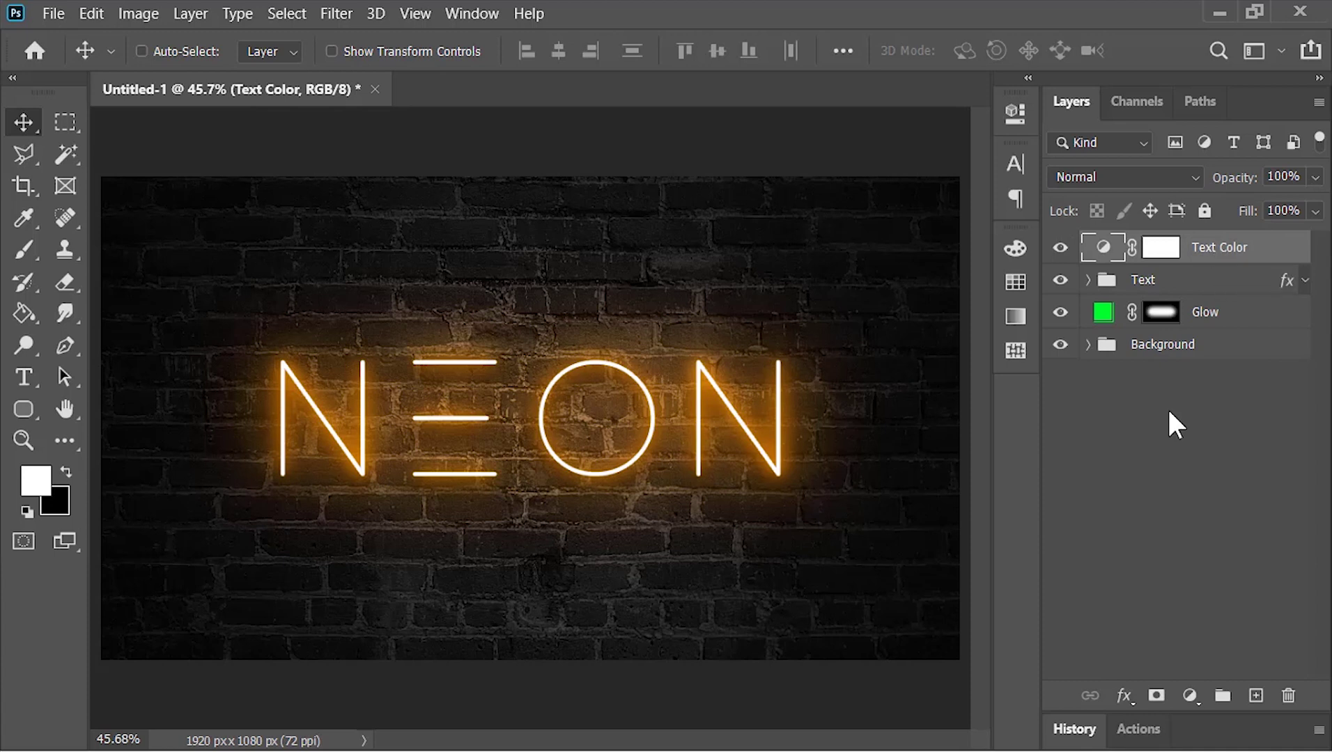
pyautogui.click(1256, 698)
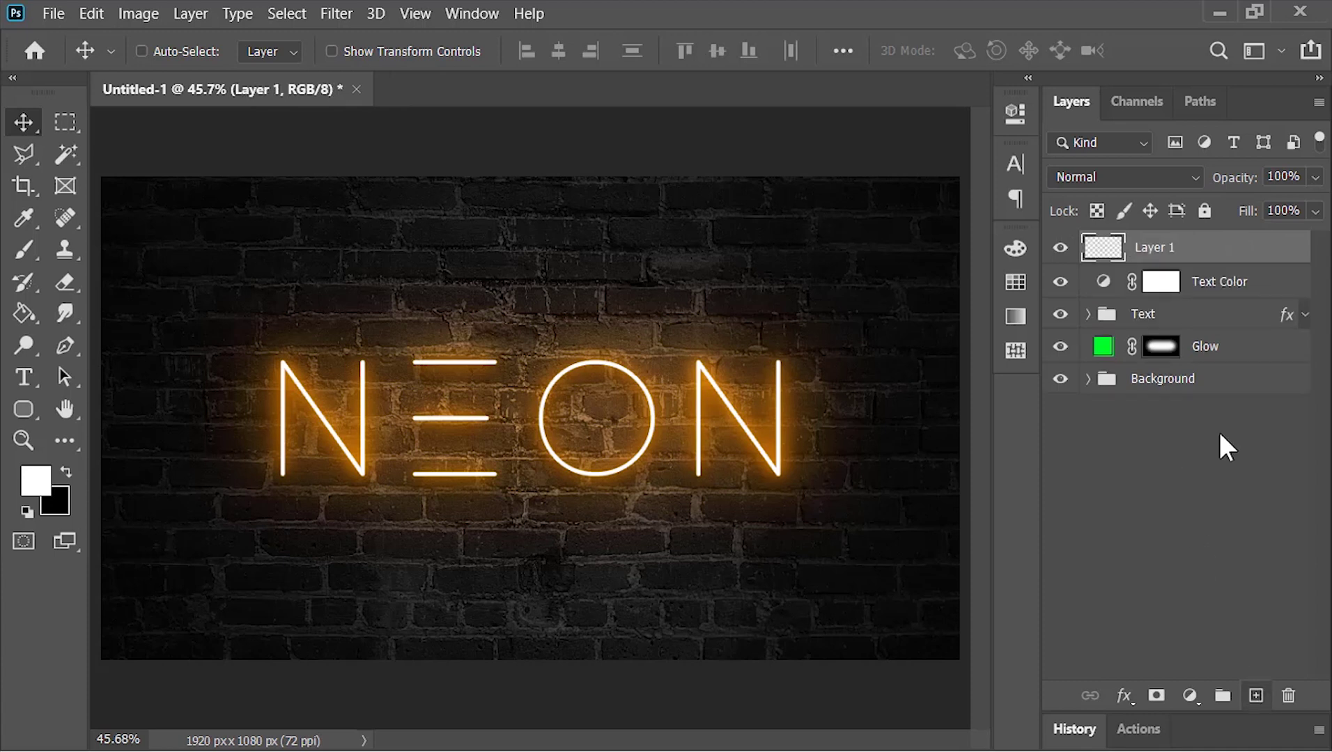
# Name the layer Light_01 and add a Gradient Fill using the first basic preset
pyautogui.doubleClick(1161, 247)
pyautogui.write('Light_01')
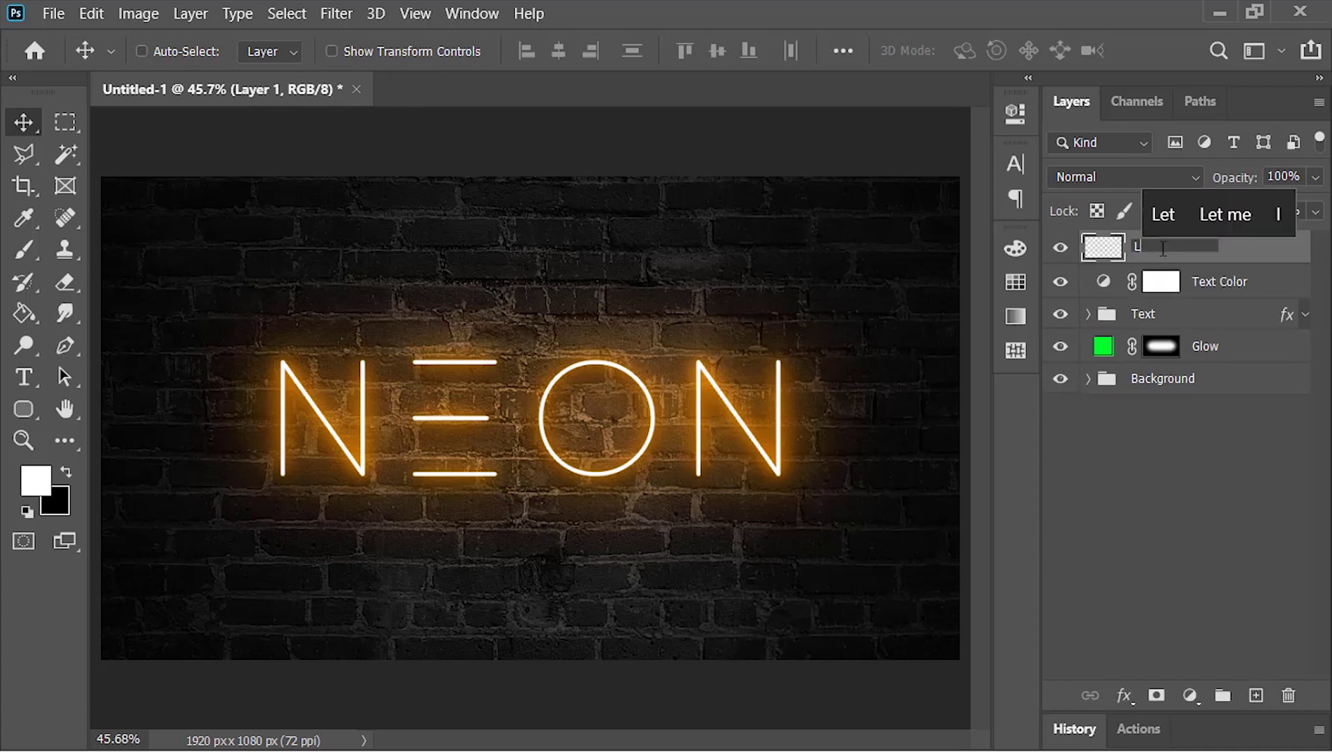
pyautogui.press('Return')
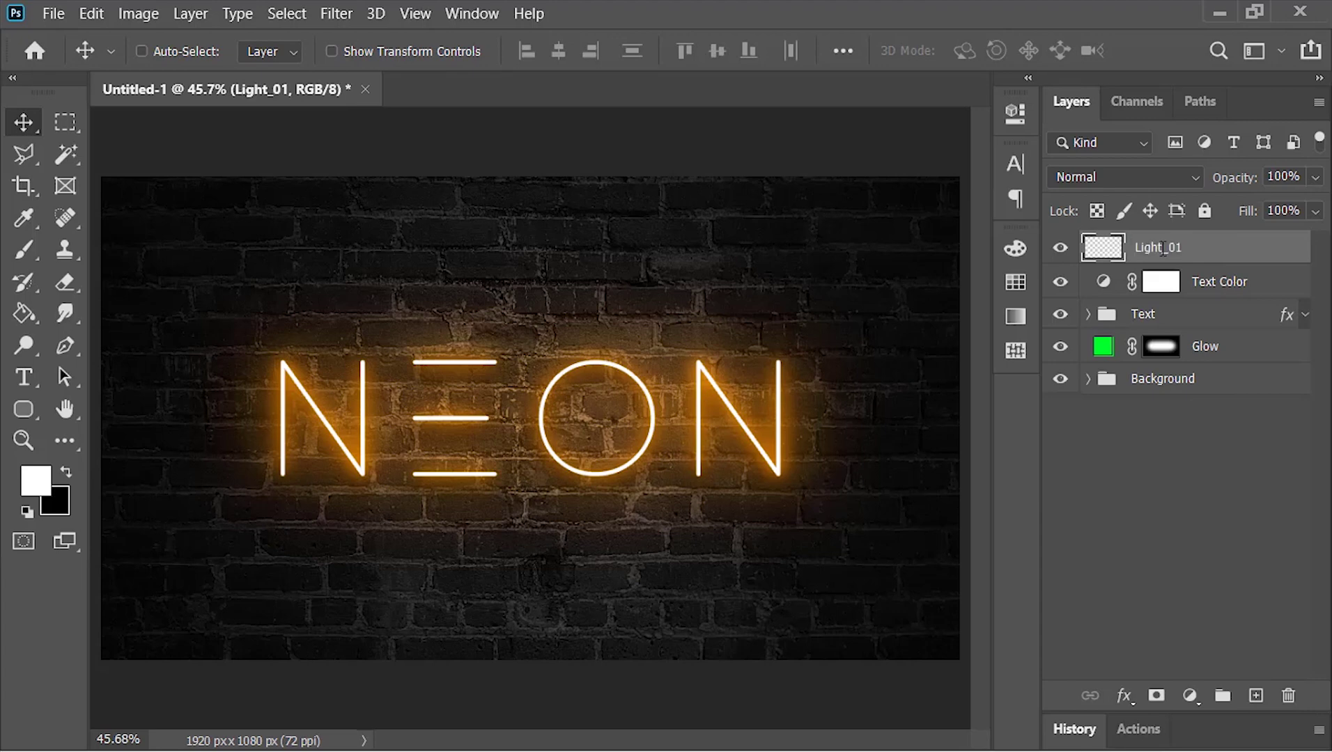
pyautogui.click(1191, 695)
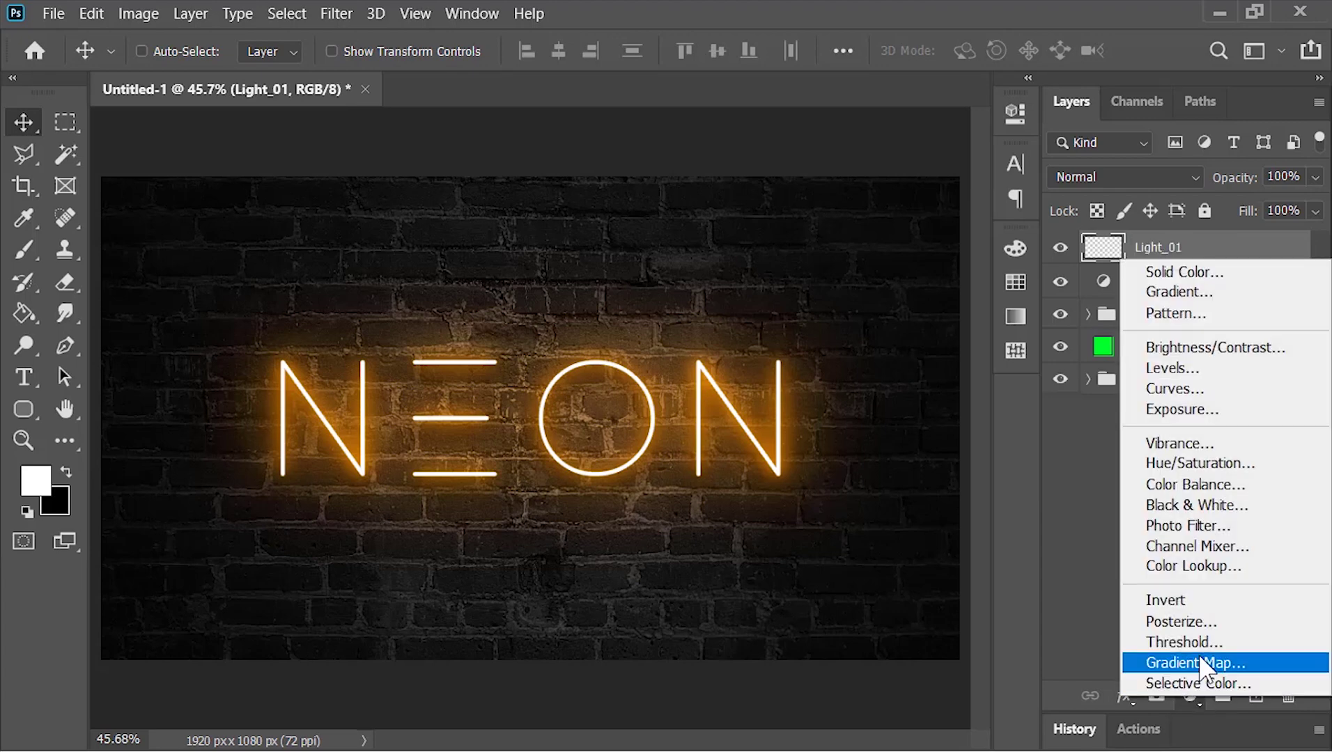
pyautogui.click(1226, 296)
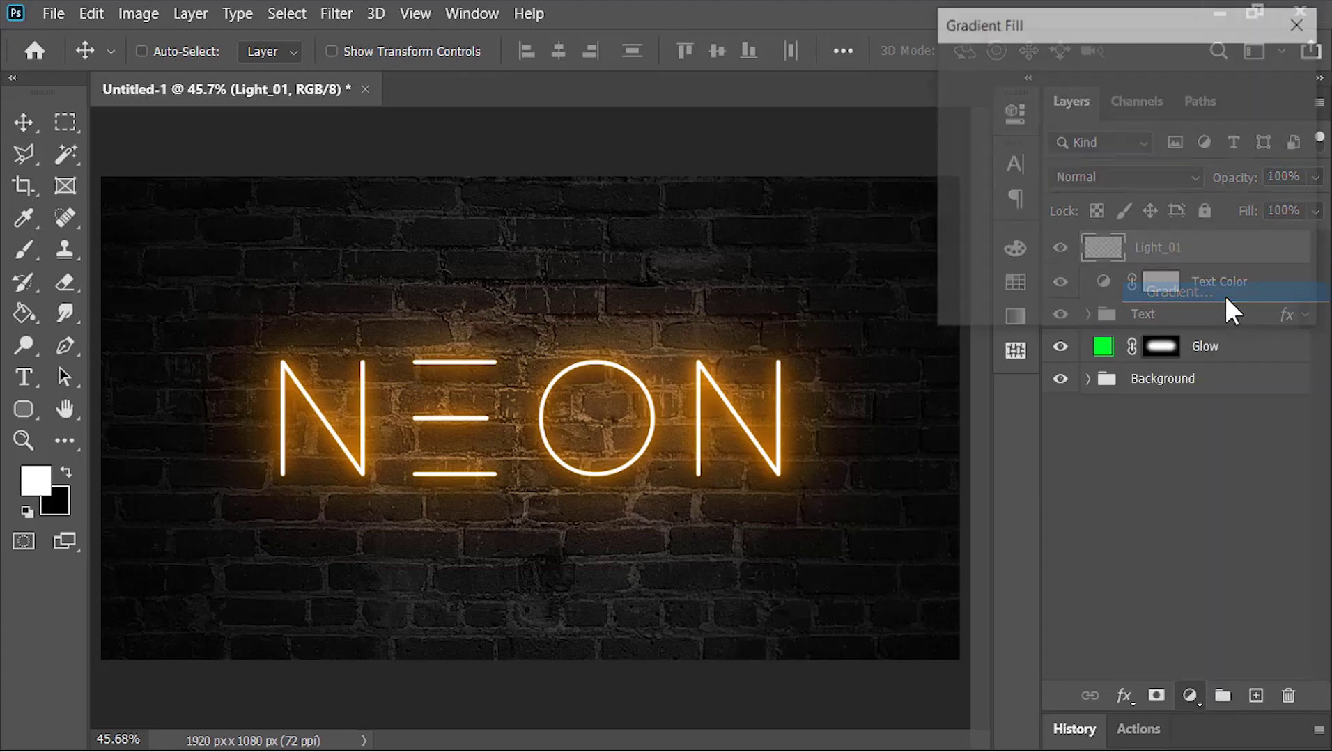
pyautogui.click(1167, 70)
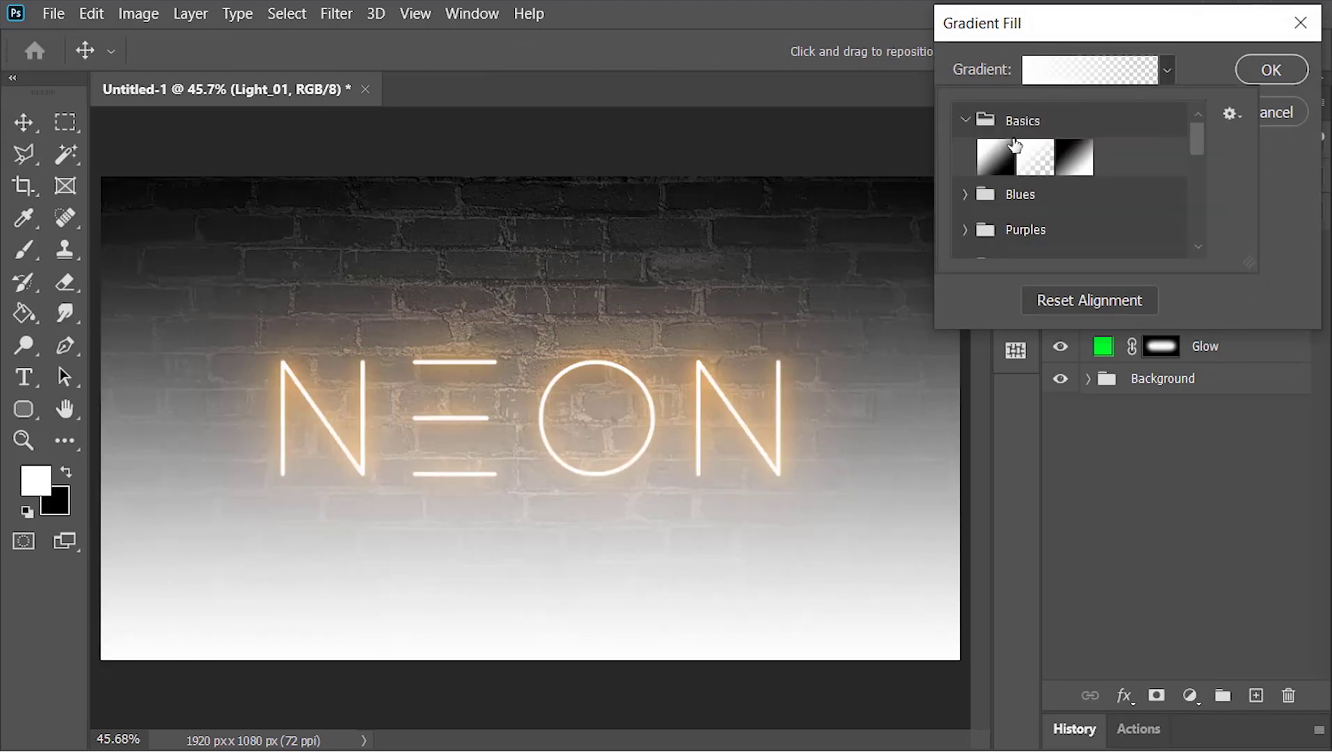
pyautogui.doubleClick(995, 166)
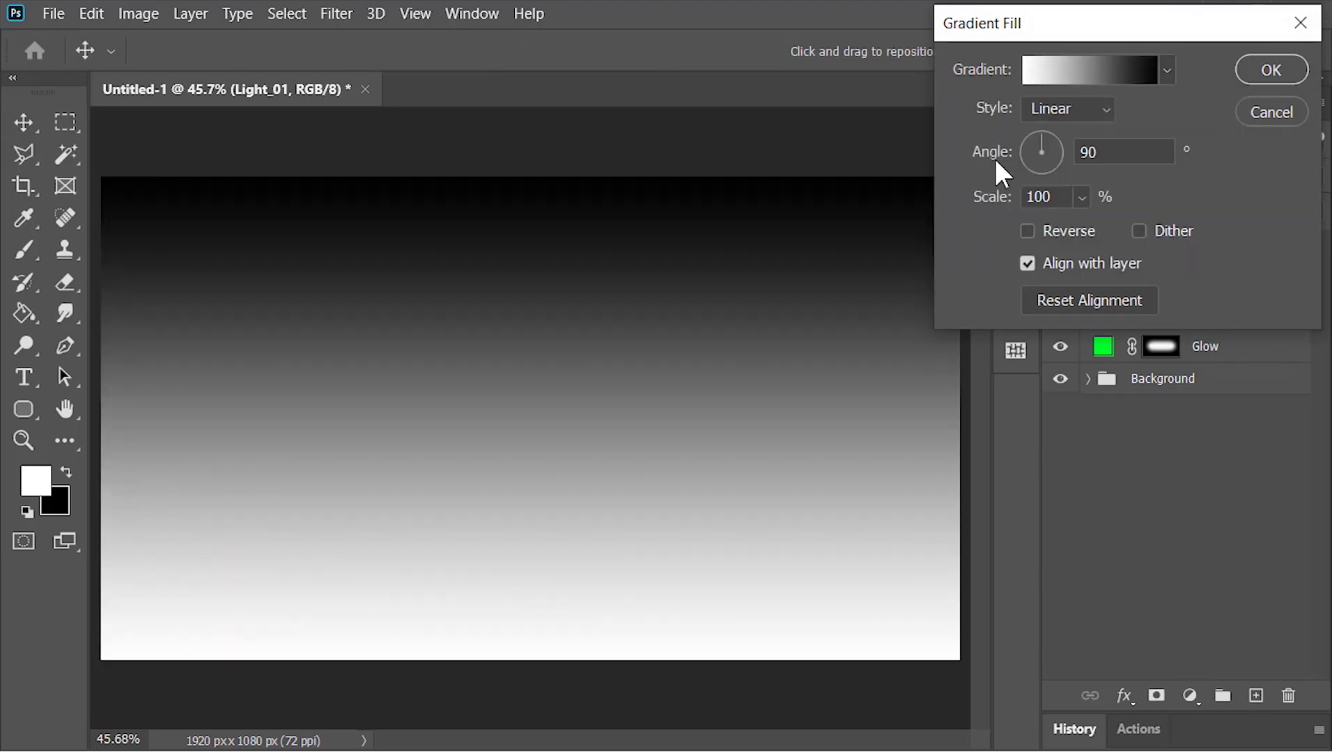
# Set the gradient's left stop to 00ff2a and make the fill radial
pyautogui.click(1072, 73)
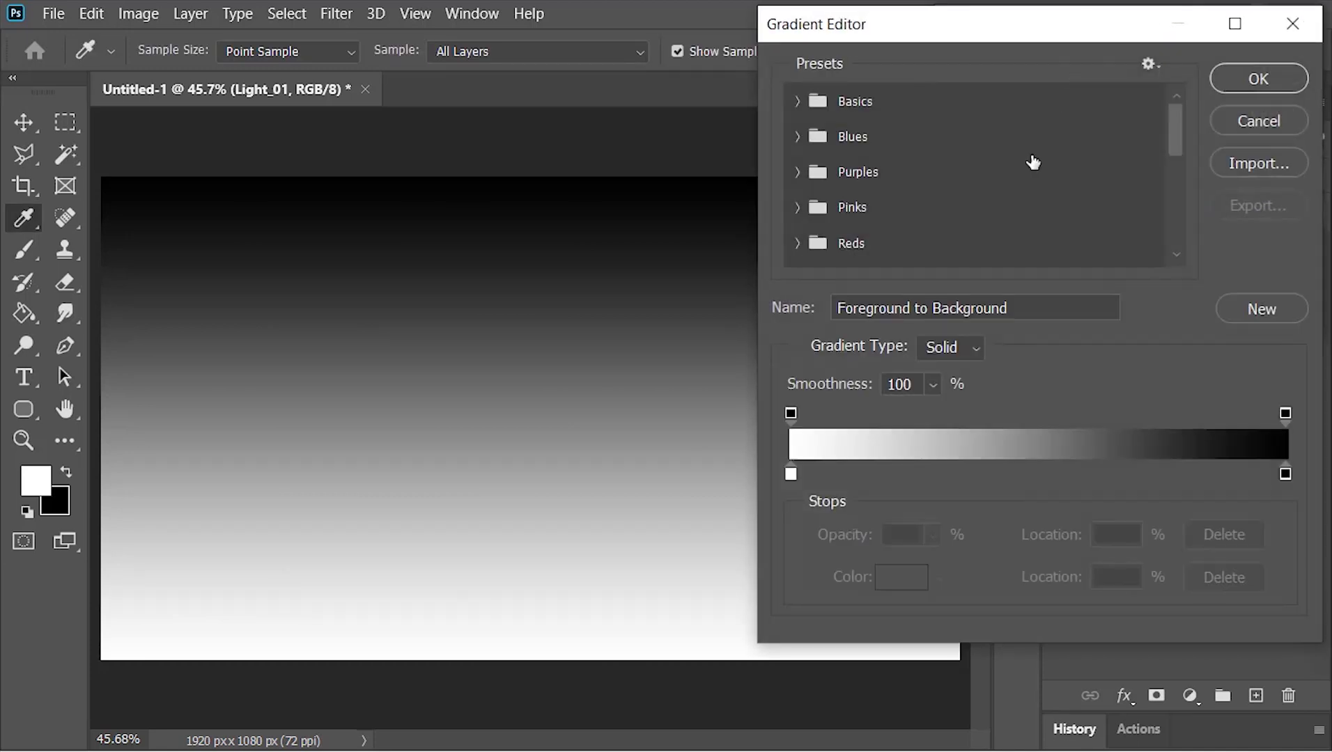
pyautogui.click(792, 474)
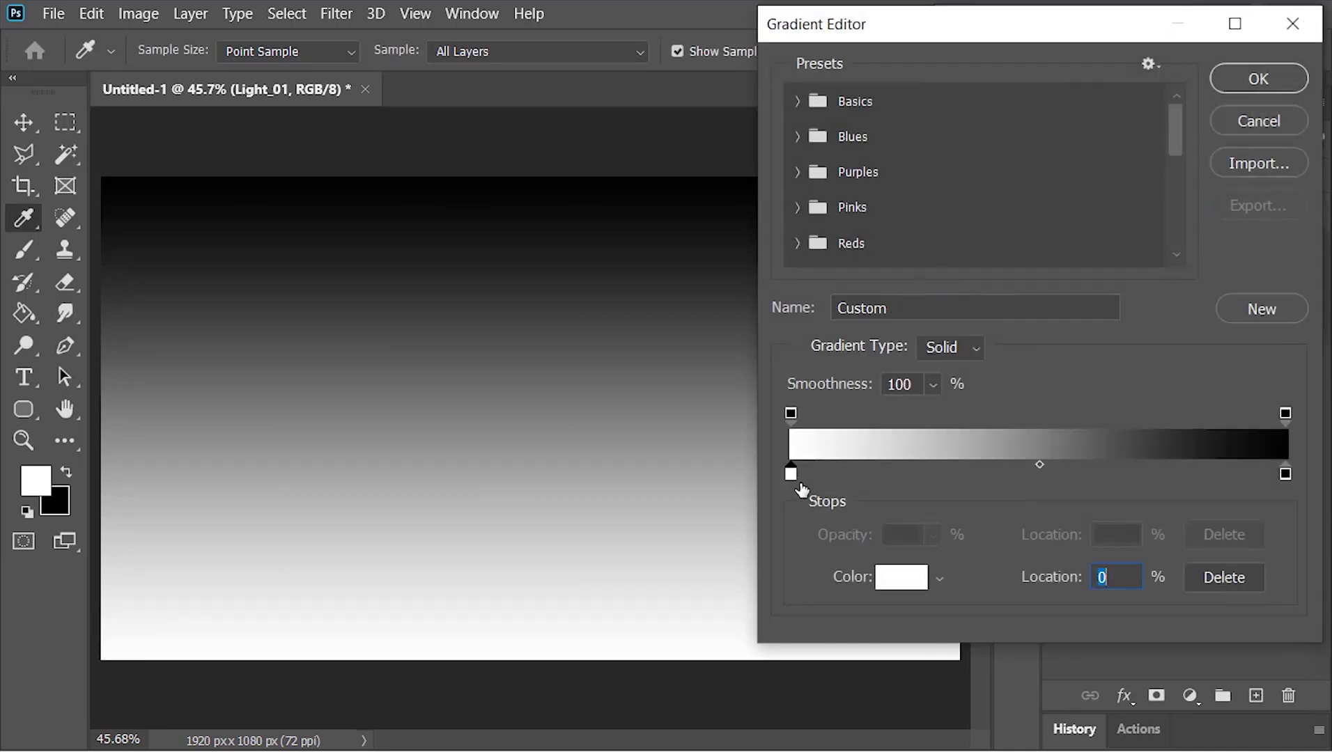
pyautogui.click(907, 581)
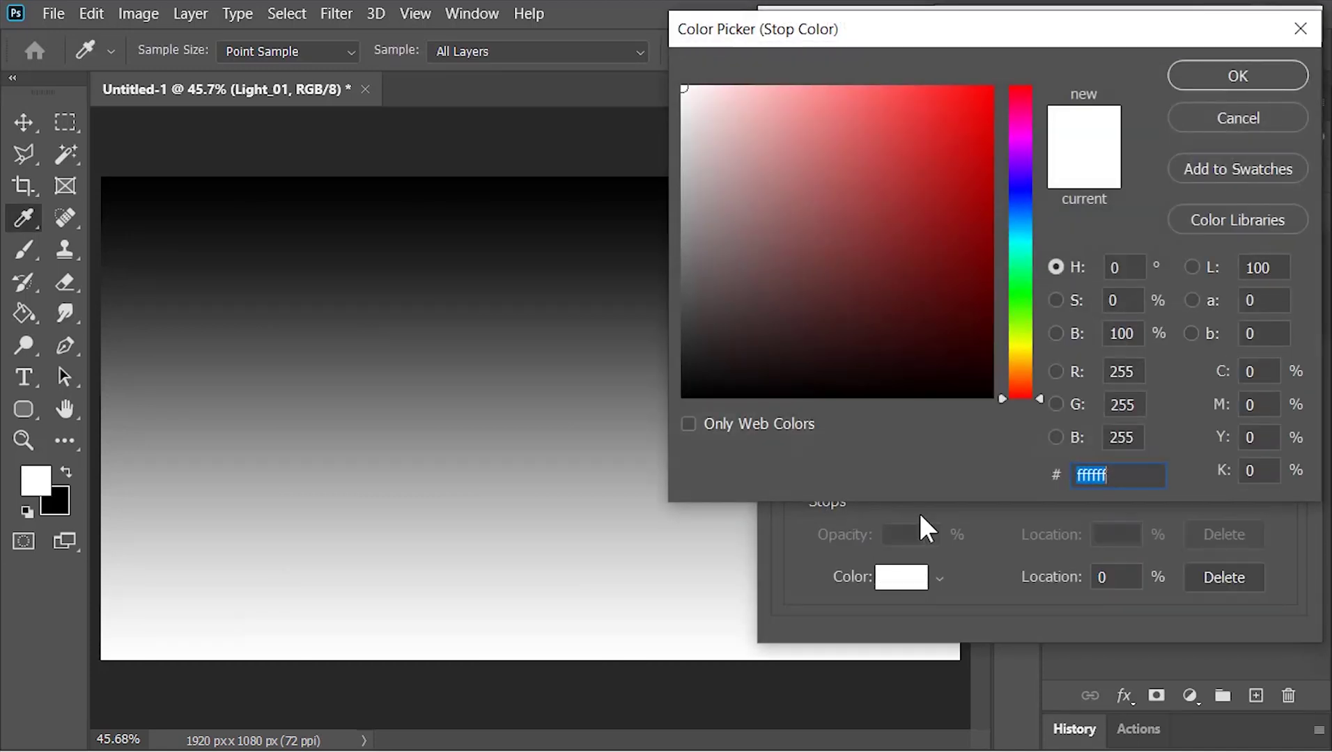
pyautogui.write('00ff2a')
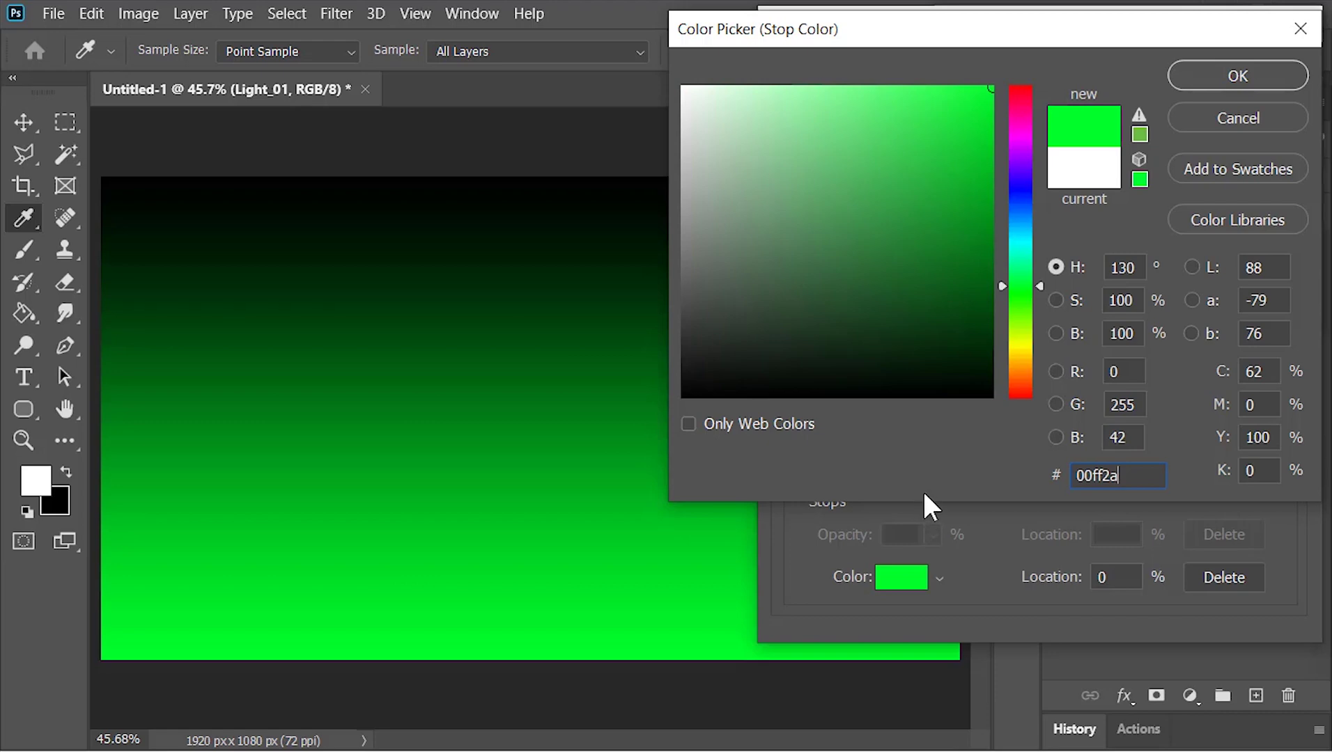
pyautogui.click(1192, 71)
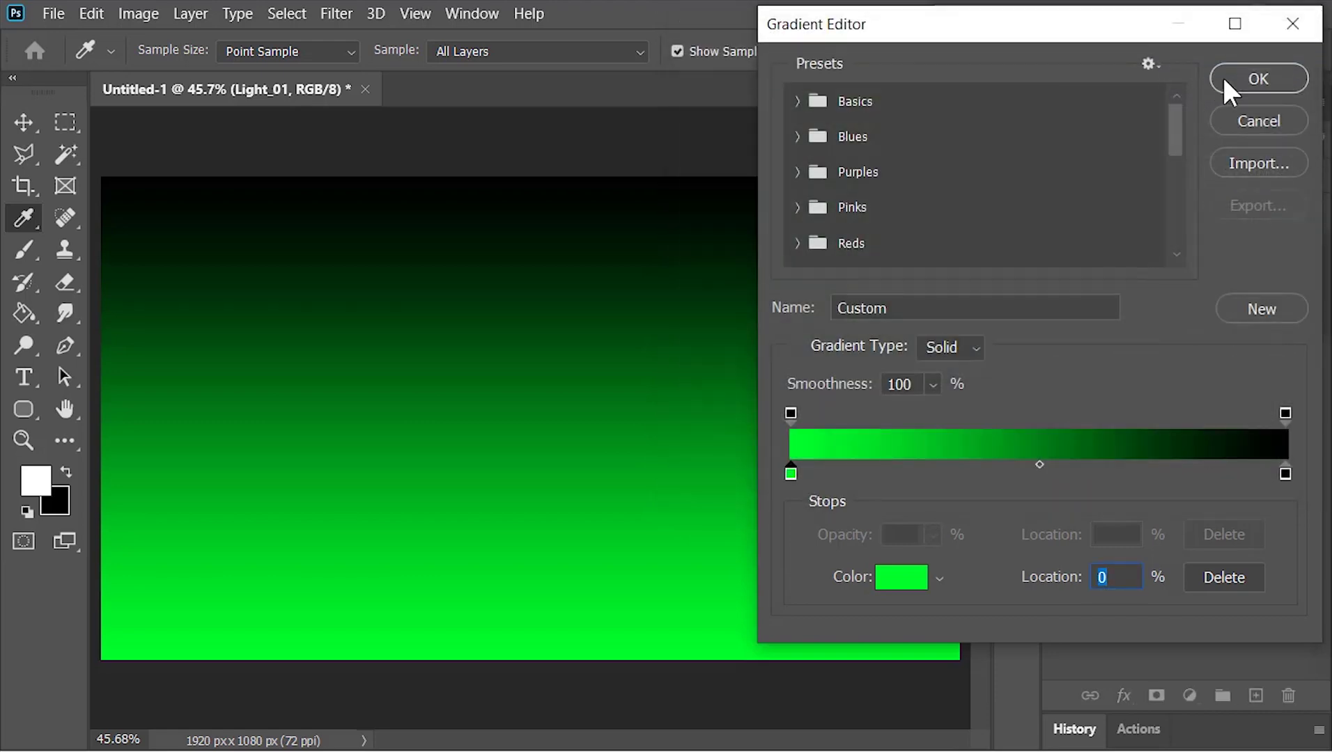
pyautogui.click(1244, 82)
pyautogui.click(1085, 110)
pyautogui.click(1079, 153)
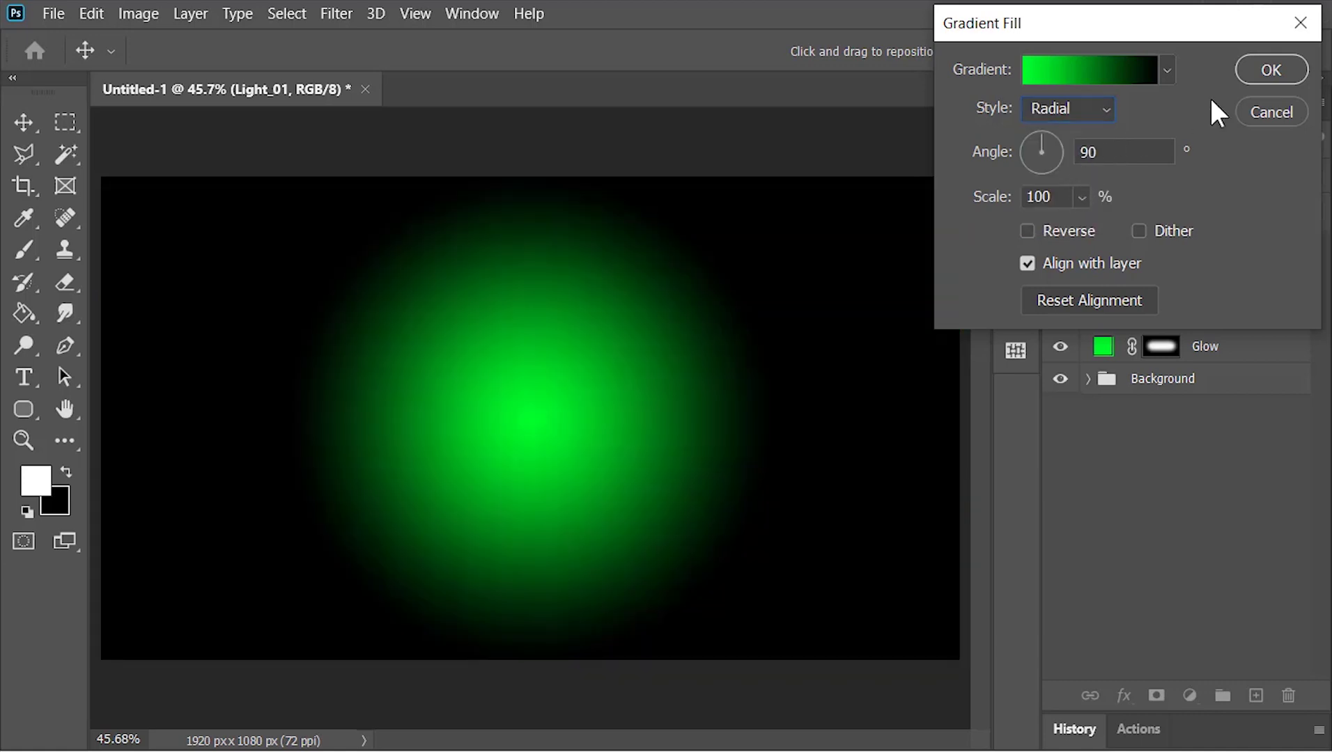
pyautogui.click(1272, 70)
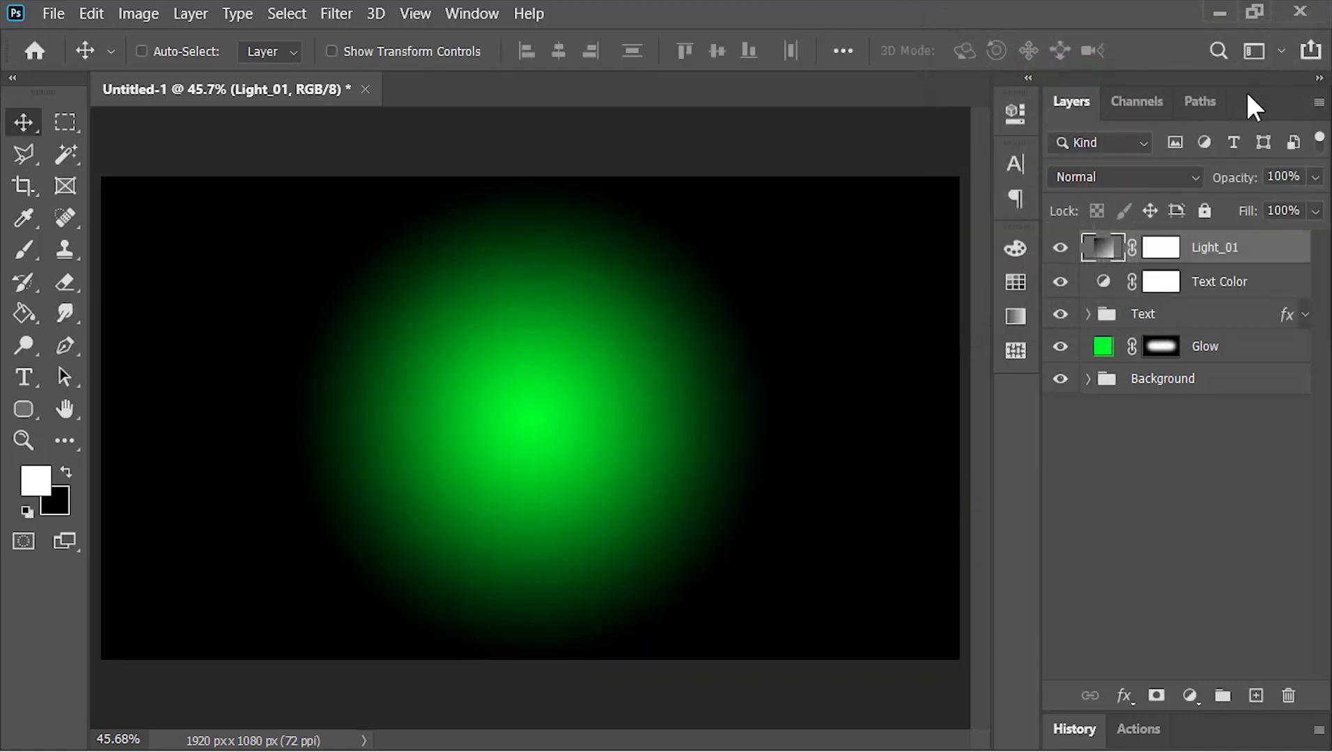
# Set Light_01 to Color Dodge and drag its green glow to the wall's top-left corner
pyautogui.click(1120, 179)
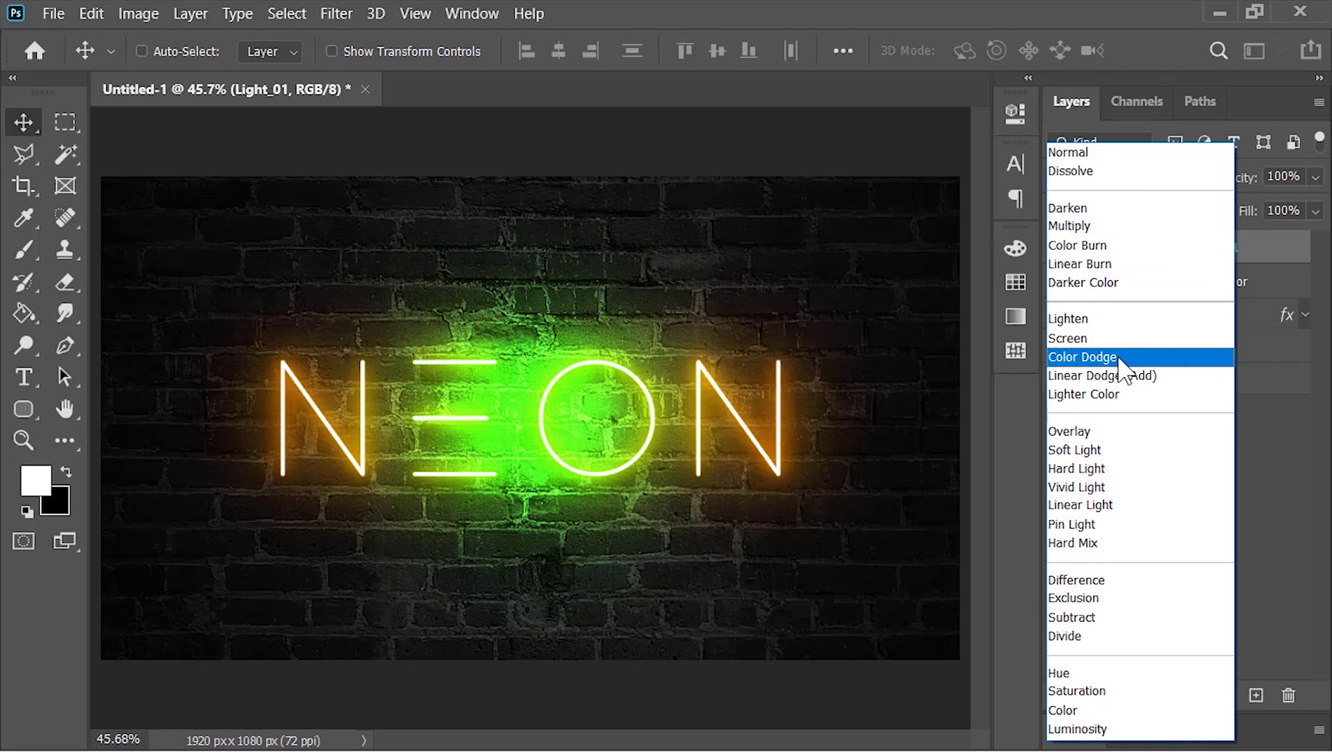
pyautogui.click(1117, 358)
pyautogui.doubleClick(1106, 252)
pyautogui.moveTo(665, 445); pyautogui.dragTo(244, 210)
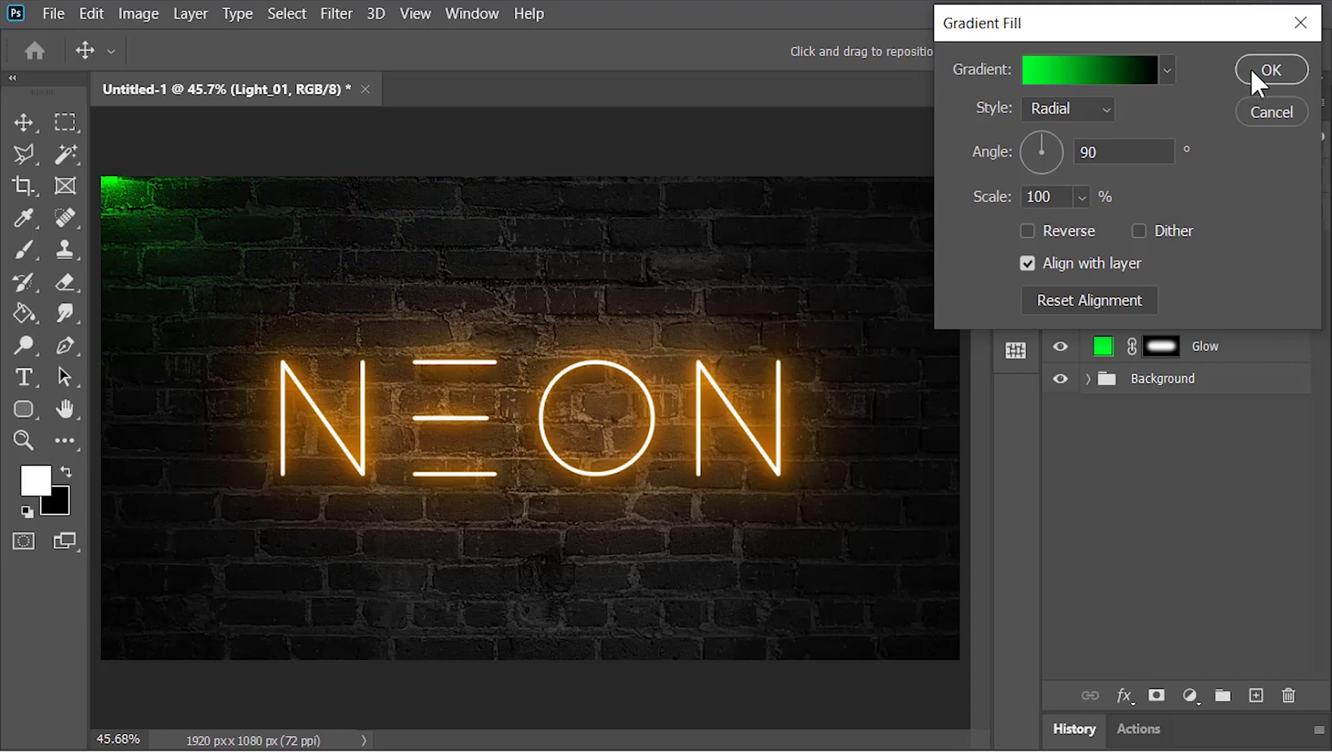
pyautogui.click(1268, 70)
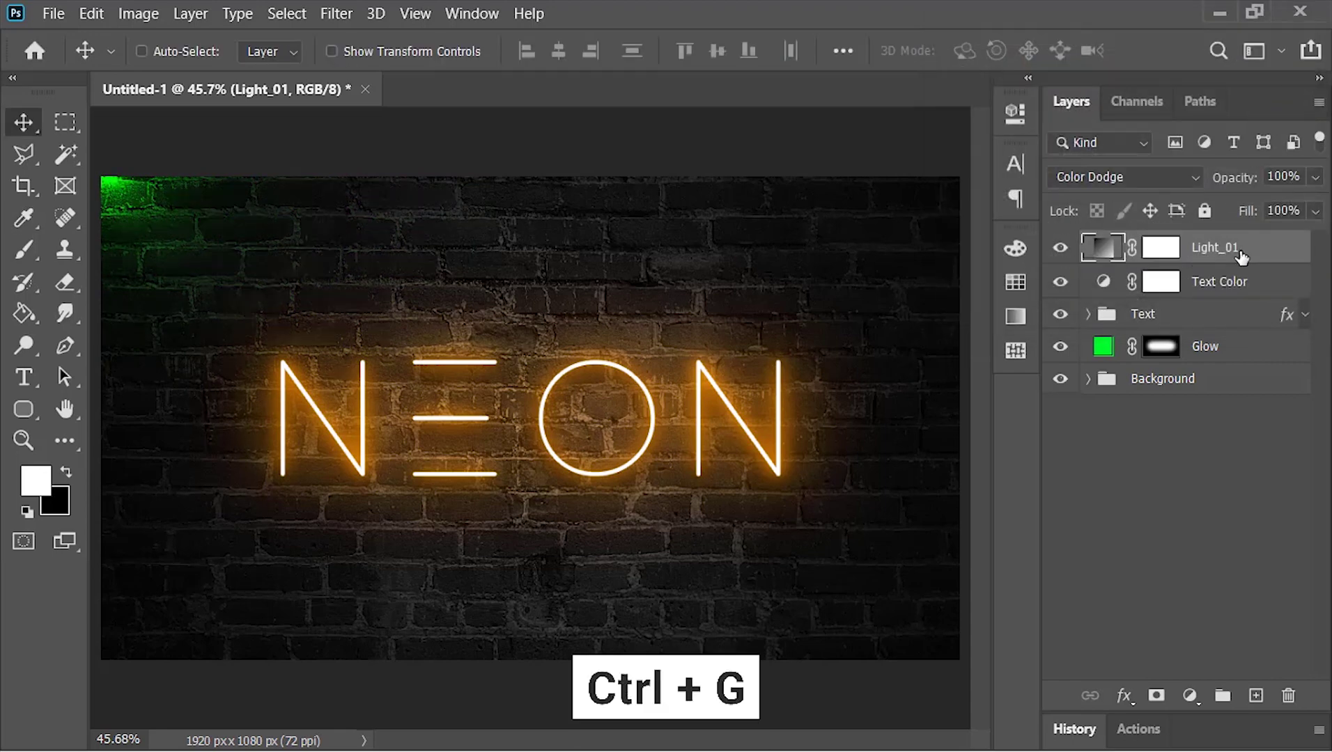
# Duplicate Light_01 and move the copy's glow to the top centre of the wall
pyautogui.hotkey('ctrl', 'j')
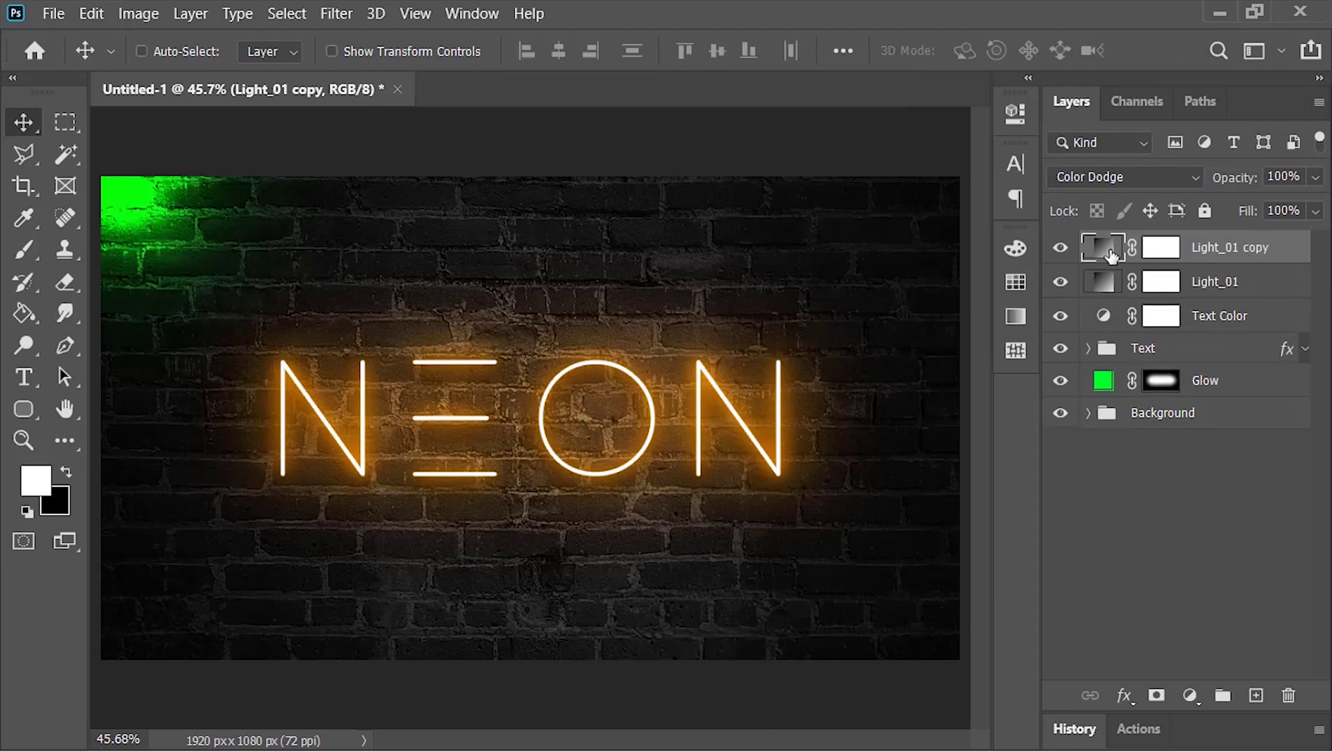
pyautogui.doubleClick(1111, 257)
pyautogui.moveTo(216, 213); pyautogui.dragTo(601, 168)
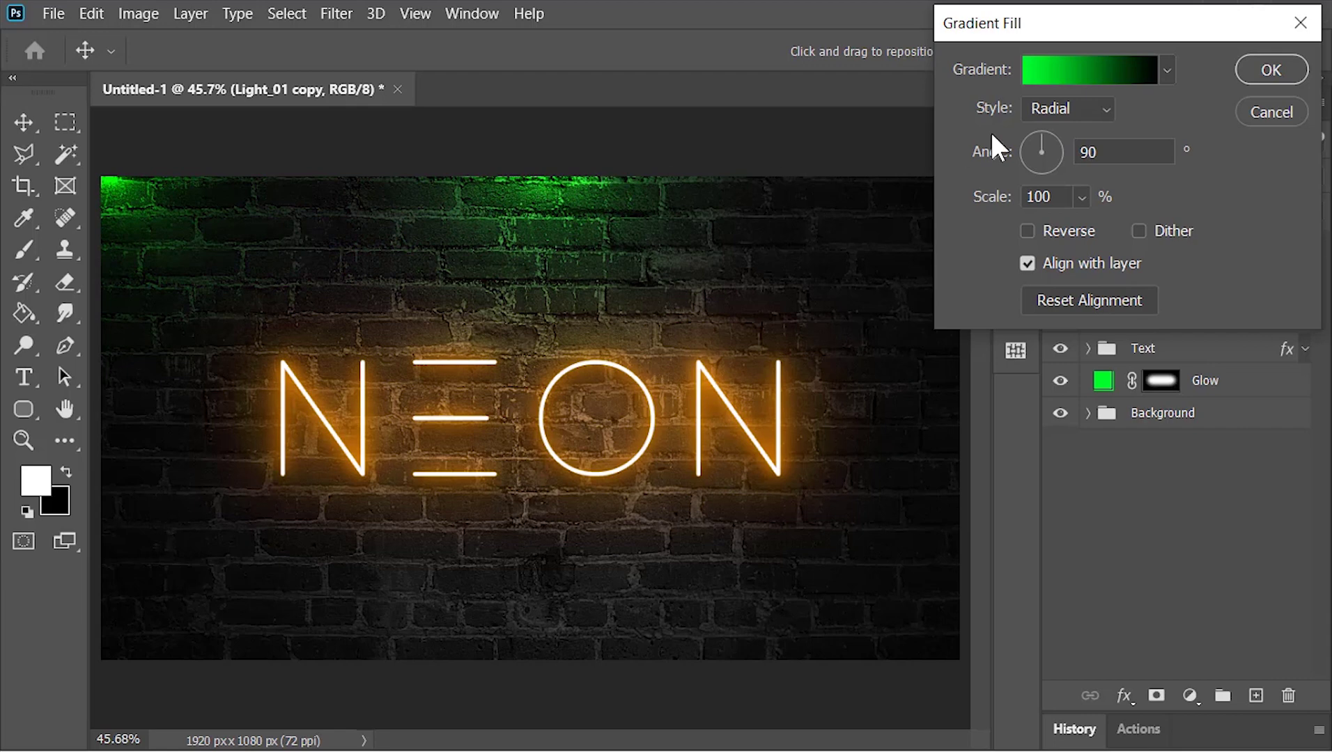
pyautogui.click(1286, 75)
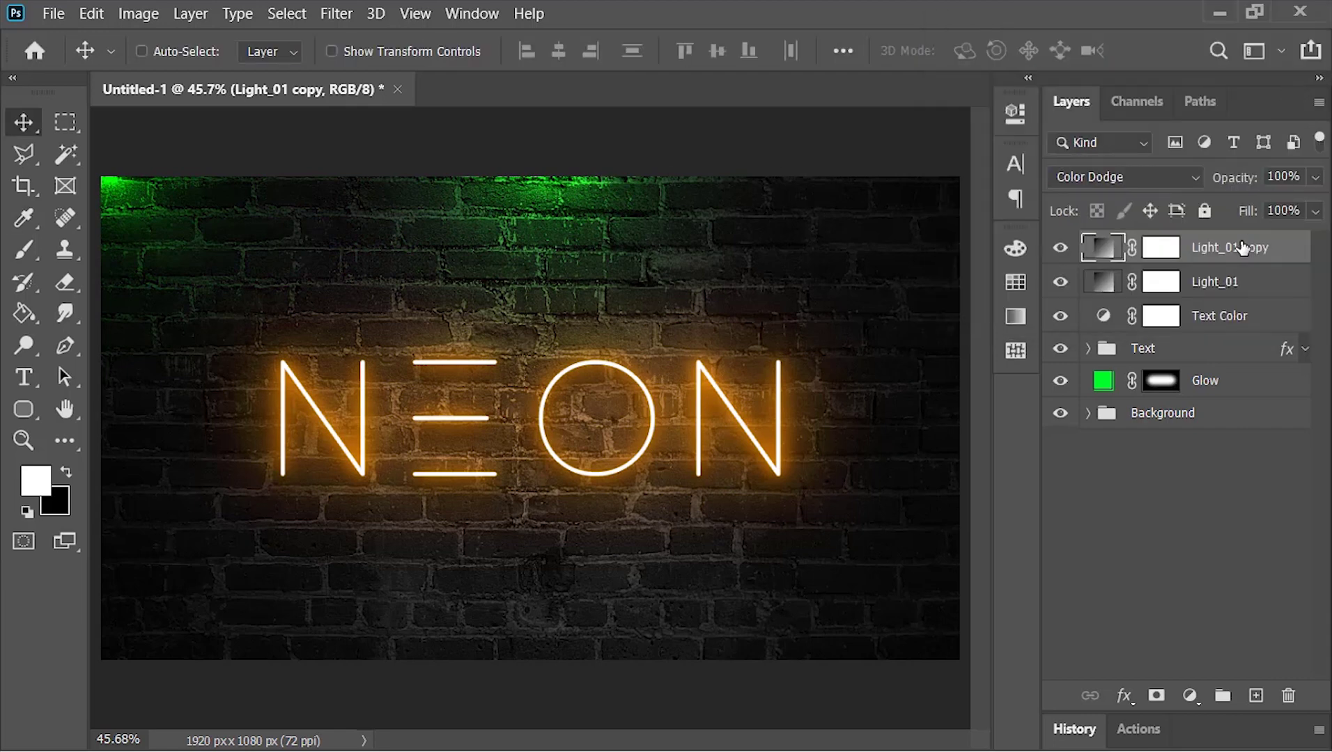
# Duplicate the light again, place its glow at the top-right corner, and select all three lights
pyautogui.hotkey('ctrl', 'j')
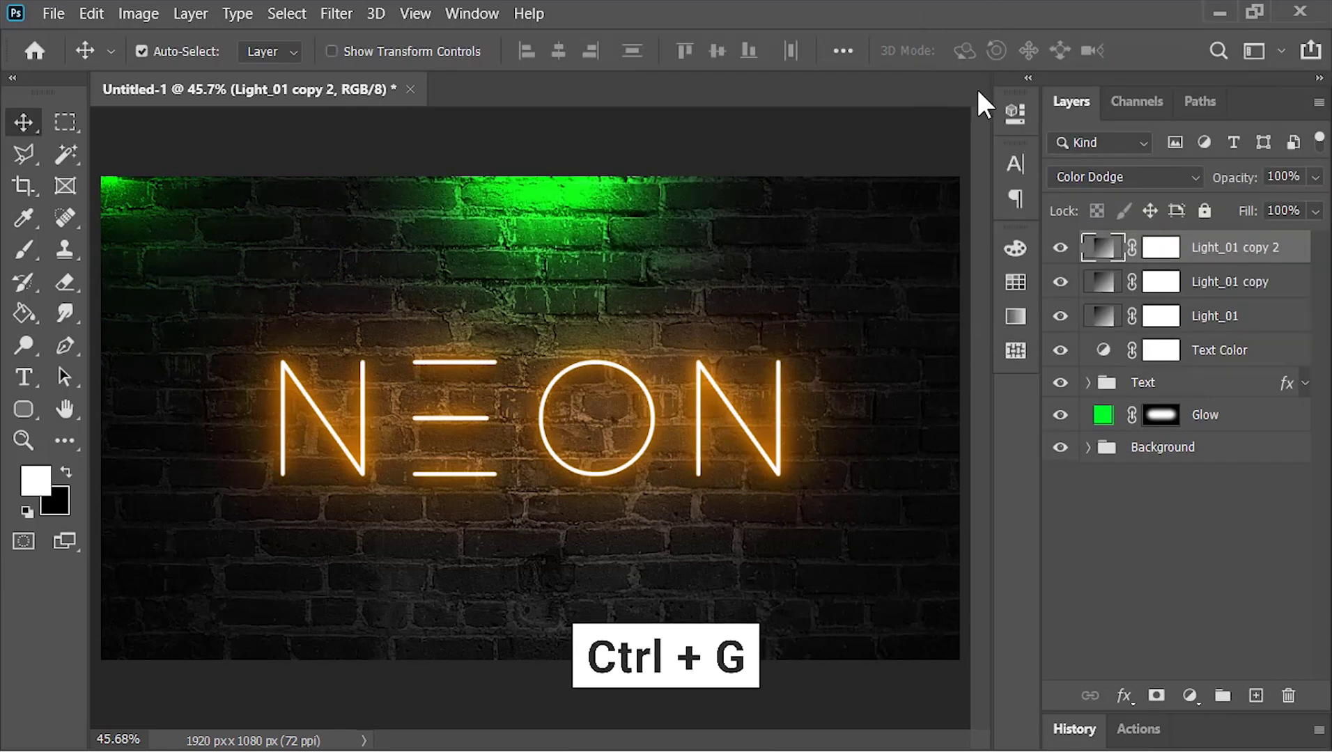
pyautogui.doubleClick(1113, 252)
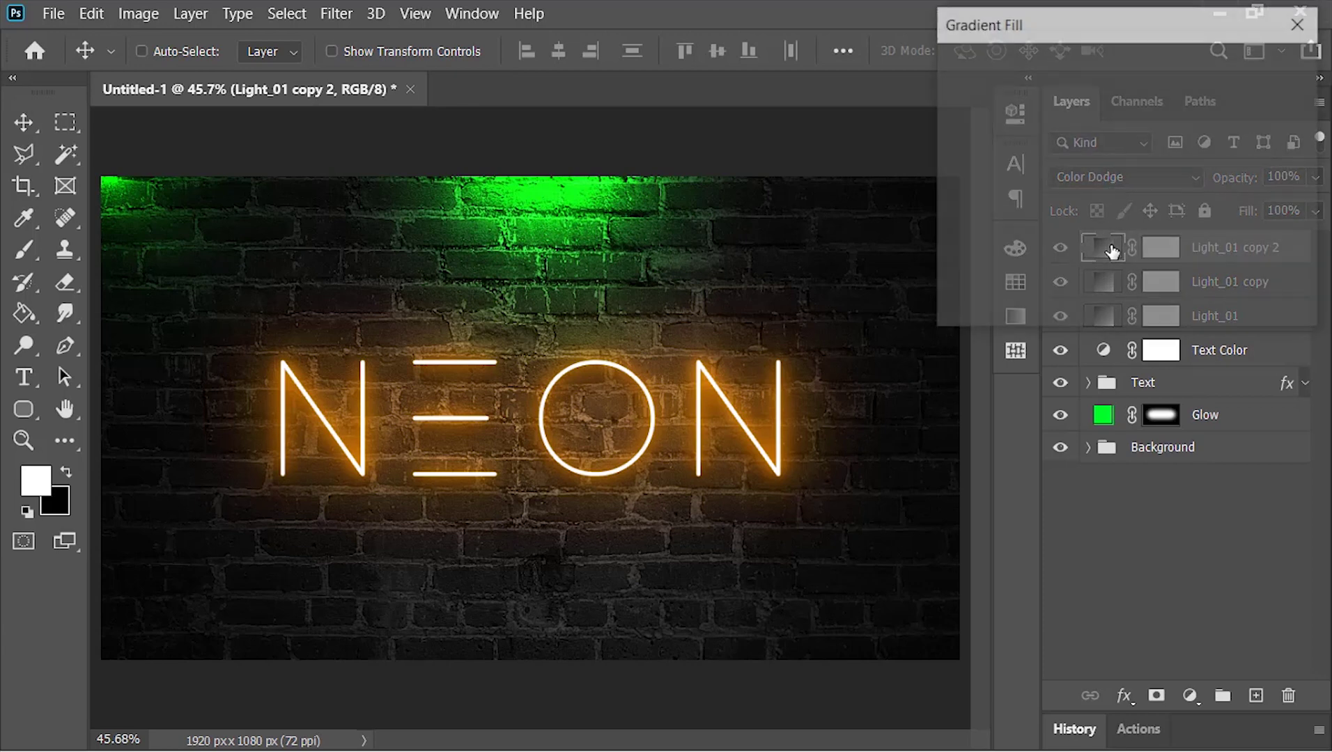
pyautogui.moveTo(1068, 36); pyautogui.dragTo(1045, 396)
pyautogui.moveTo(576, 232); pyautogui.dragTo(968, 260)
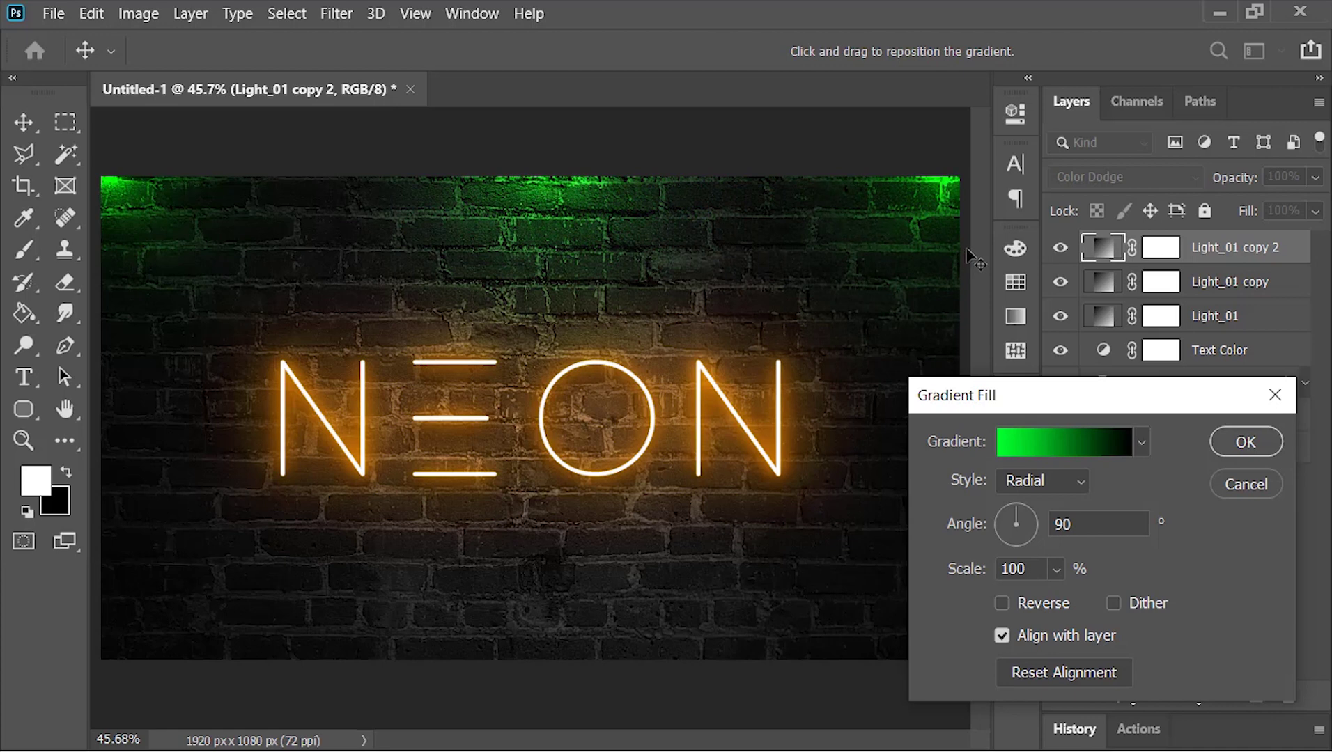
pyautogui.click(1244, 439)
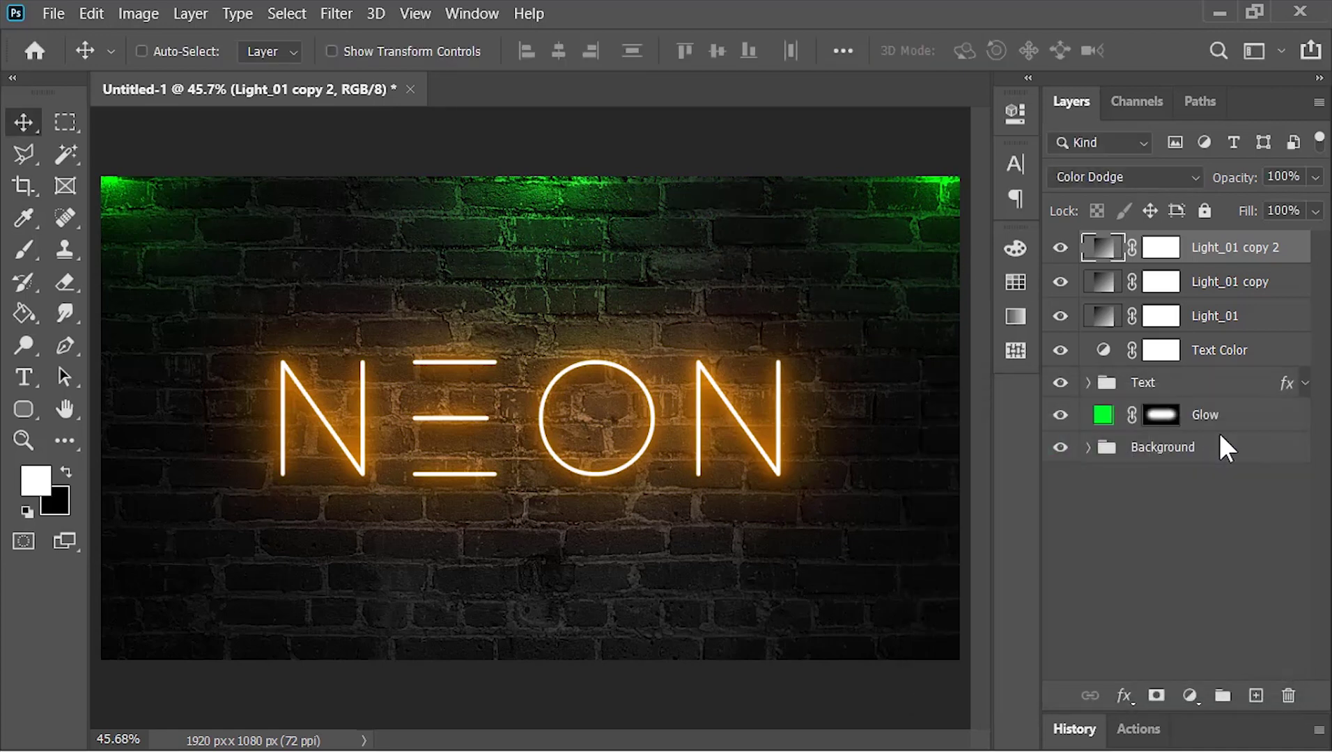
pyautogui.keyDown('shift'); pyautogui.click(1237, 322); pyautogui.keyUp('shift')
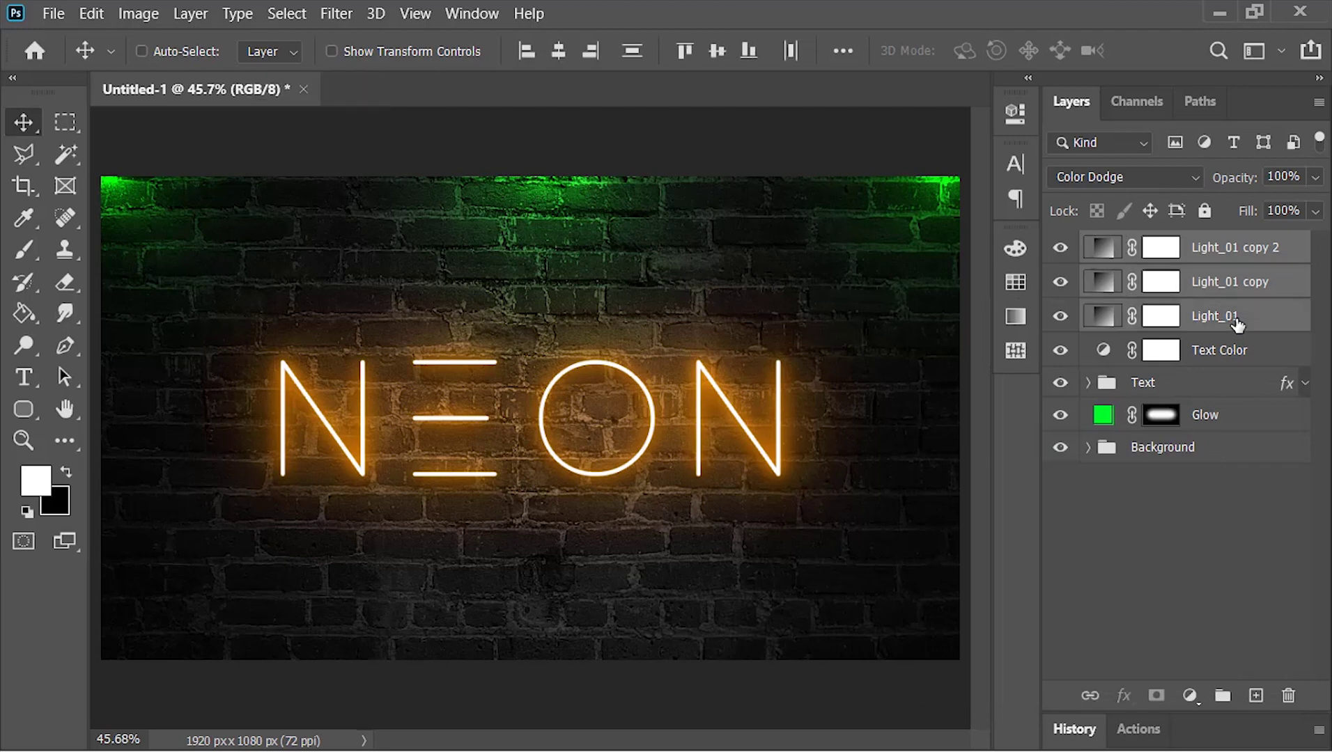
# Group the three light layers and name the group Lights
pyautogui.hotkey('ctrl', 'g')
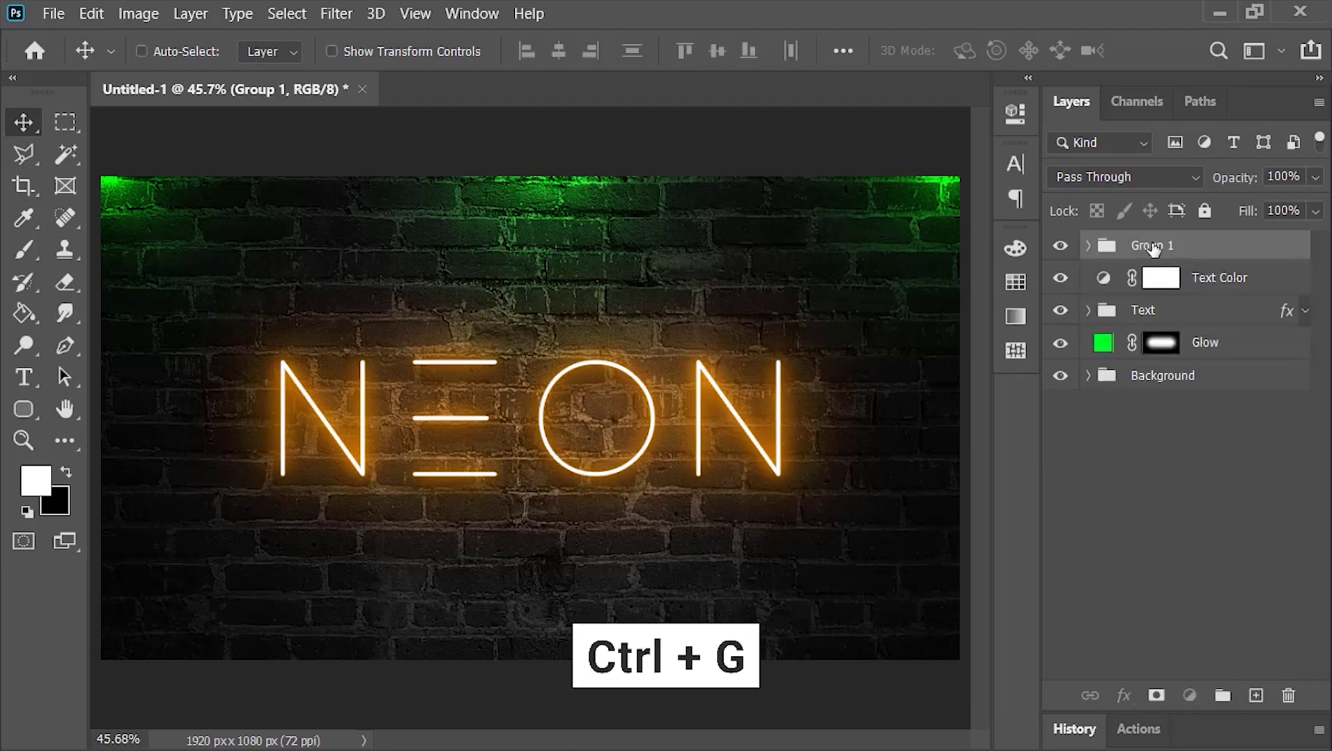
pyautogui.doubleClick(1152, 246)
pyautogui.write('Lights')
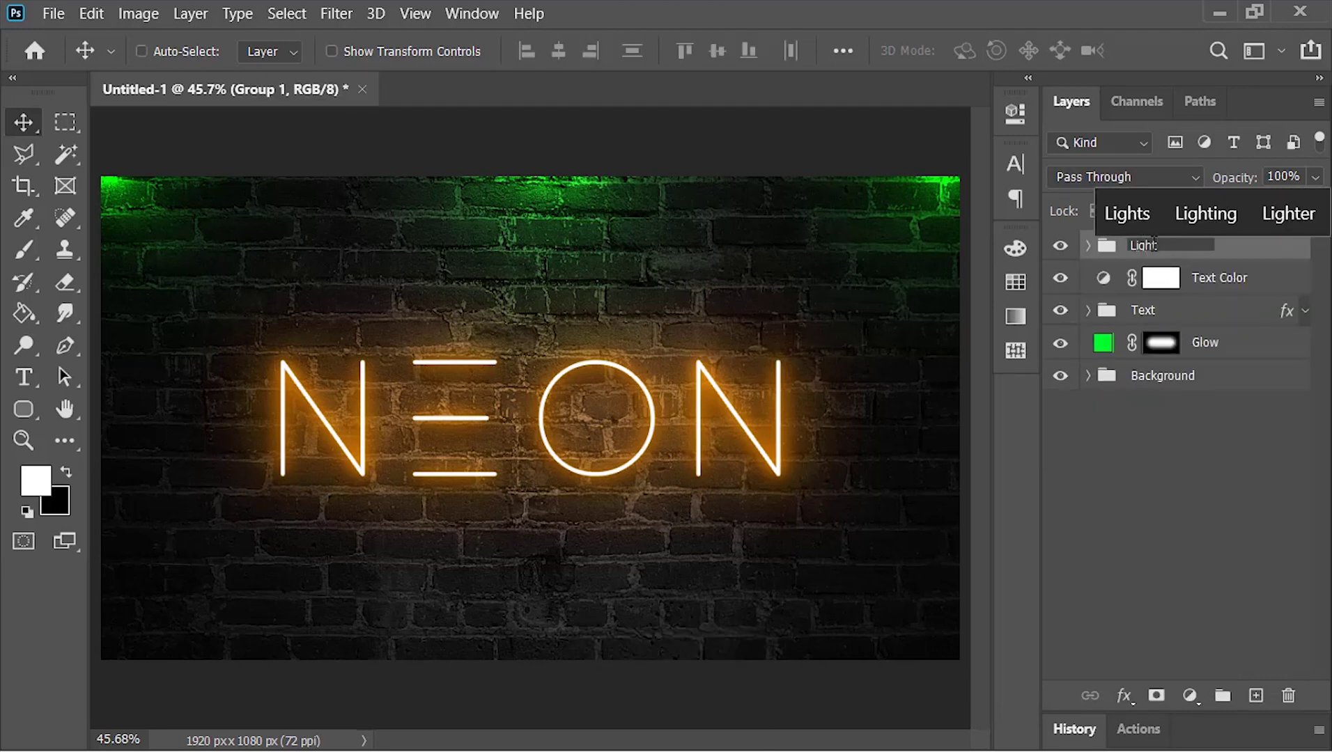
pyautogui.press('Return')
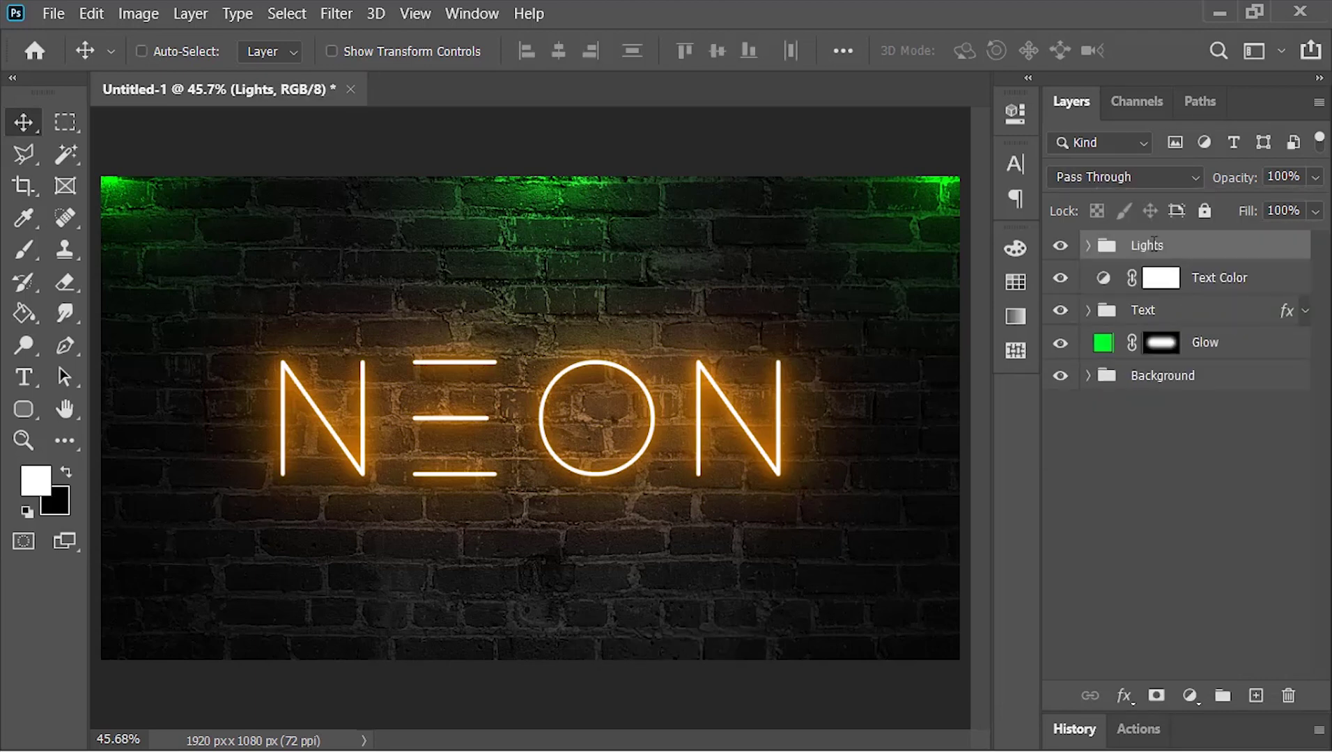
# Add a Hue/Saturation adjustment layer, undoing a trial clip and hue shift
pyautogui.click(1189, 696)
pyautogui.click(1201, 460)
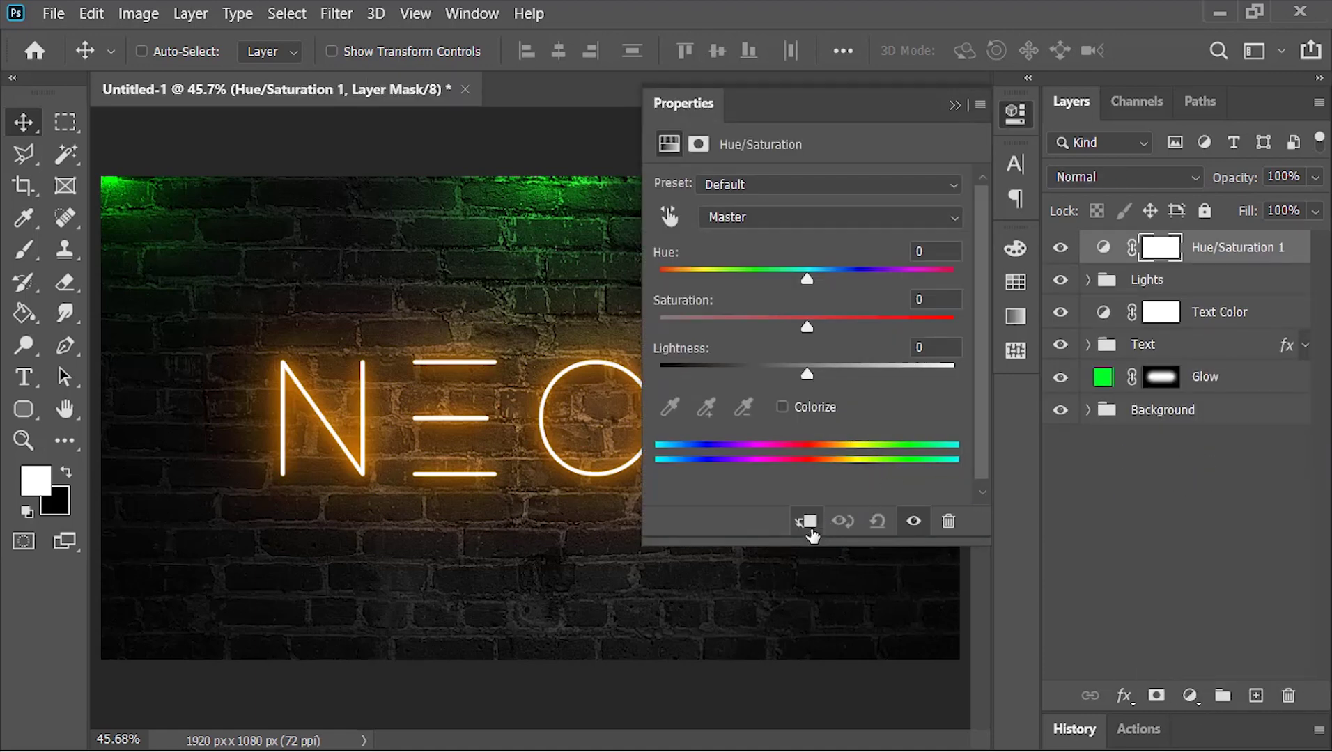
pyautogui.click(808, 524)
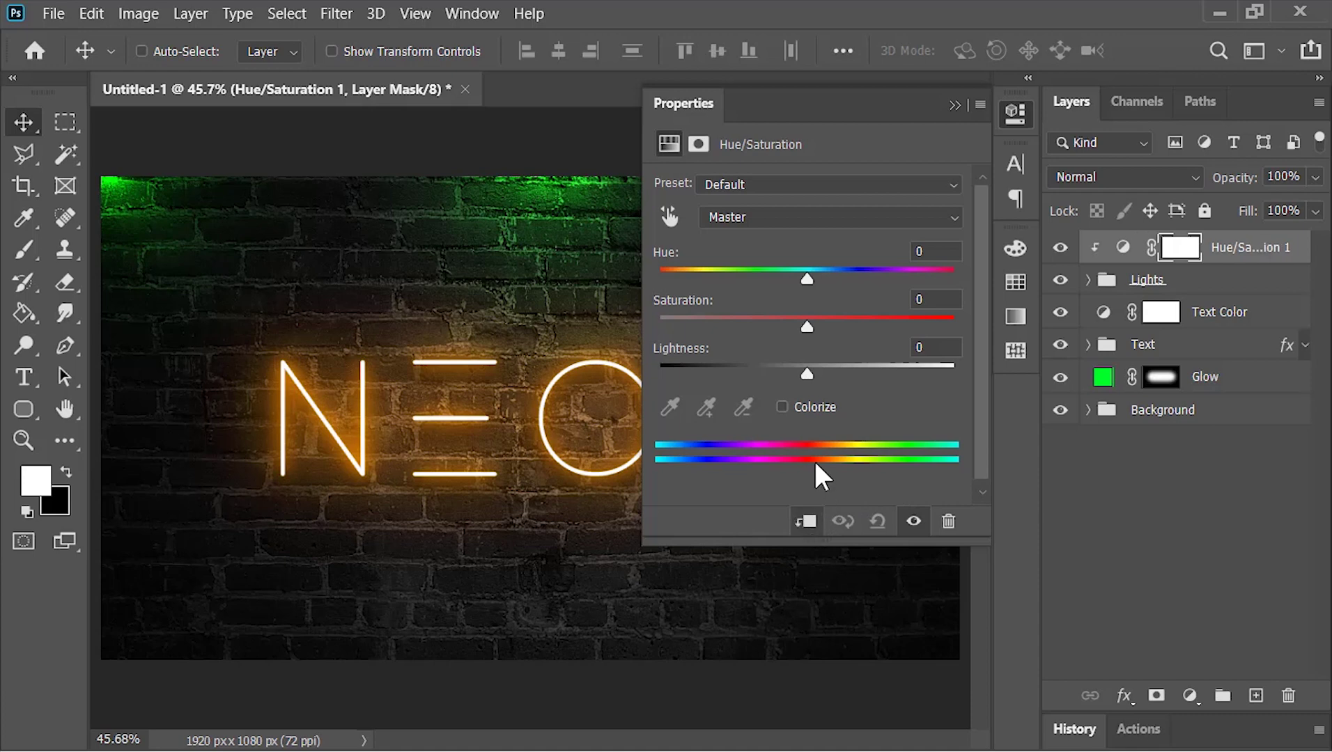
pyautogui.moveTo(805, 279); pyautogui.dragTo(907, 281)
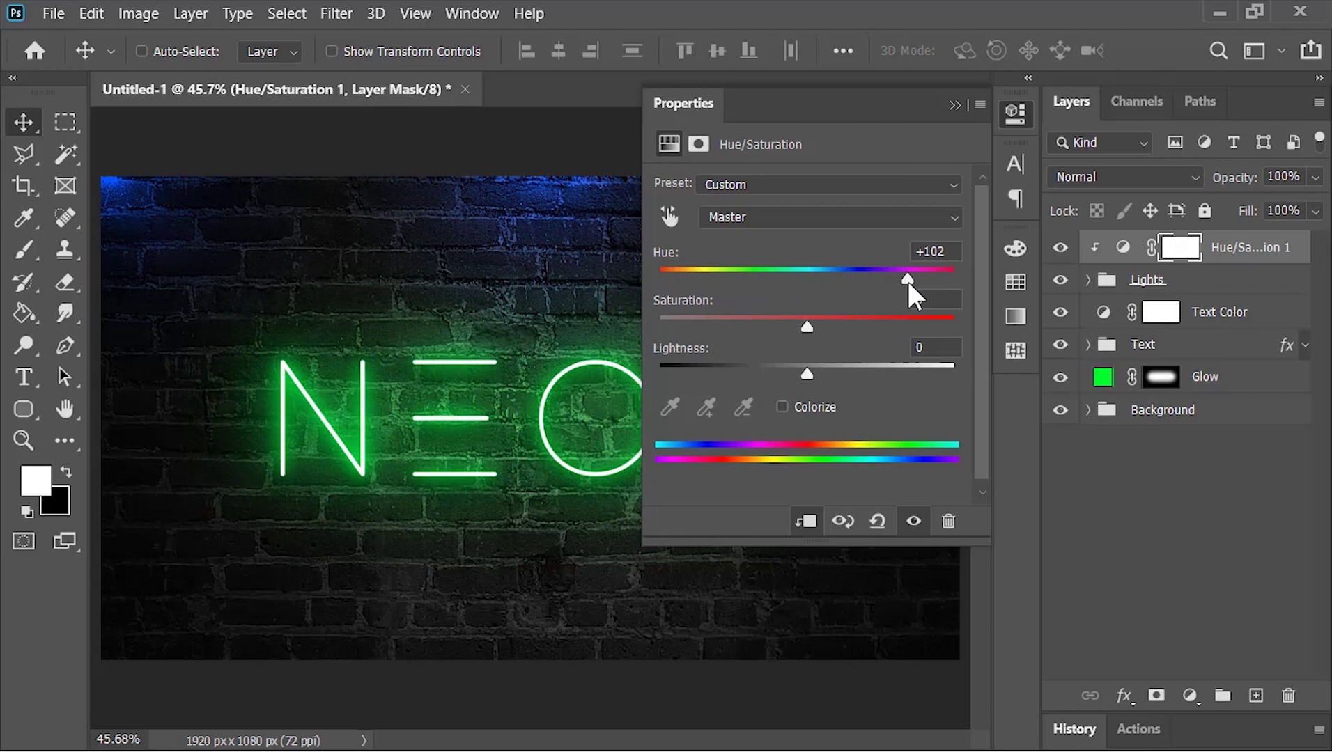
pyautogui.hotkey('ctrl', 'z')
pyautogui.hotkey('ctrl', 'z')
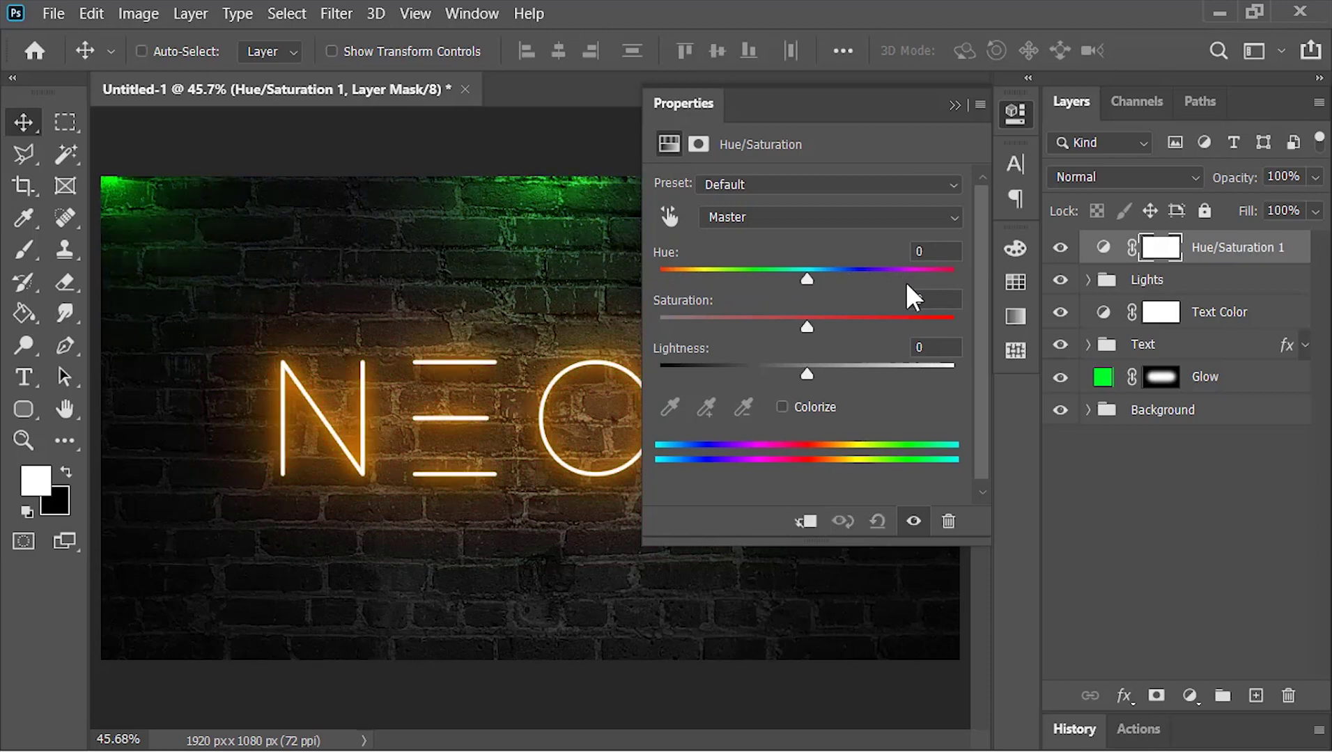
pyautogui.click(952, 107)
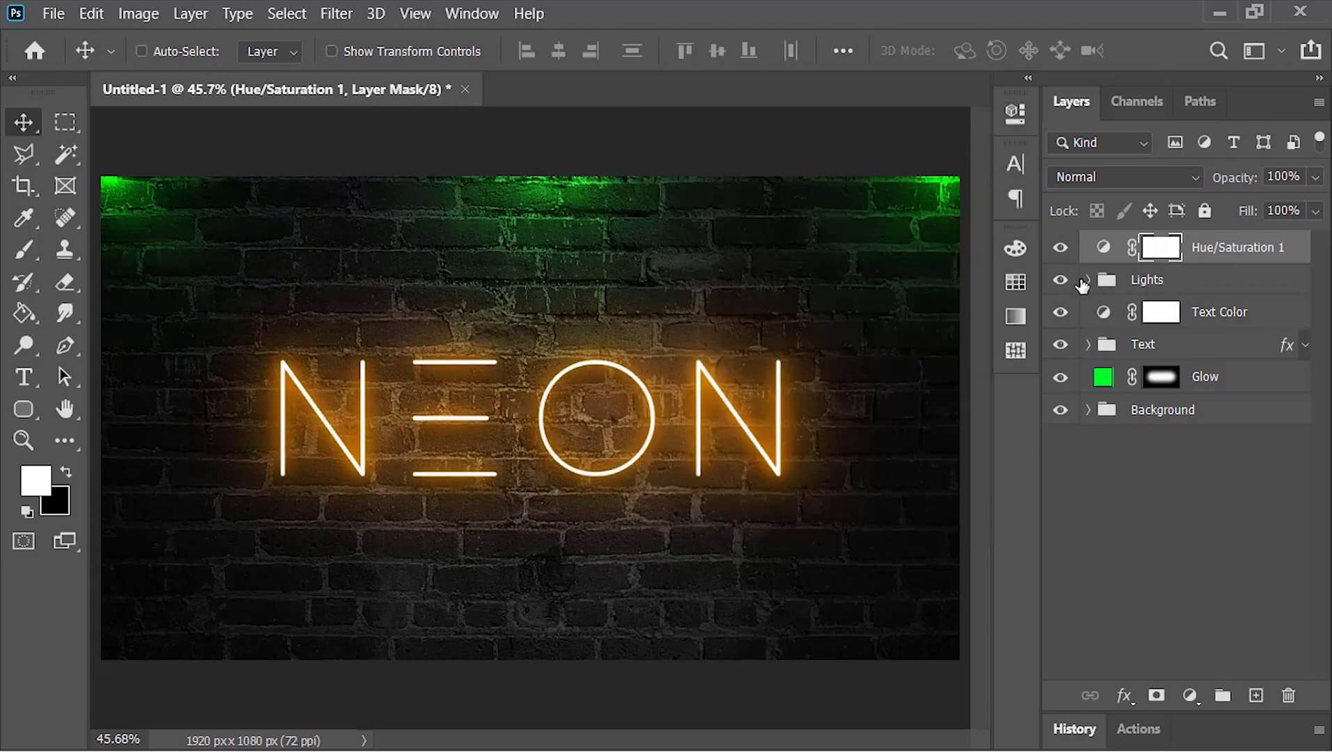
# Set the light layers inside the Lights group to Screen blending
pyautogui.click(1088, 282)
pyautogui.click(1269, 313)
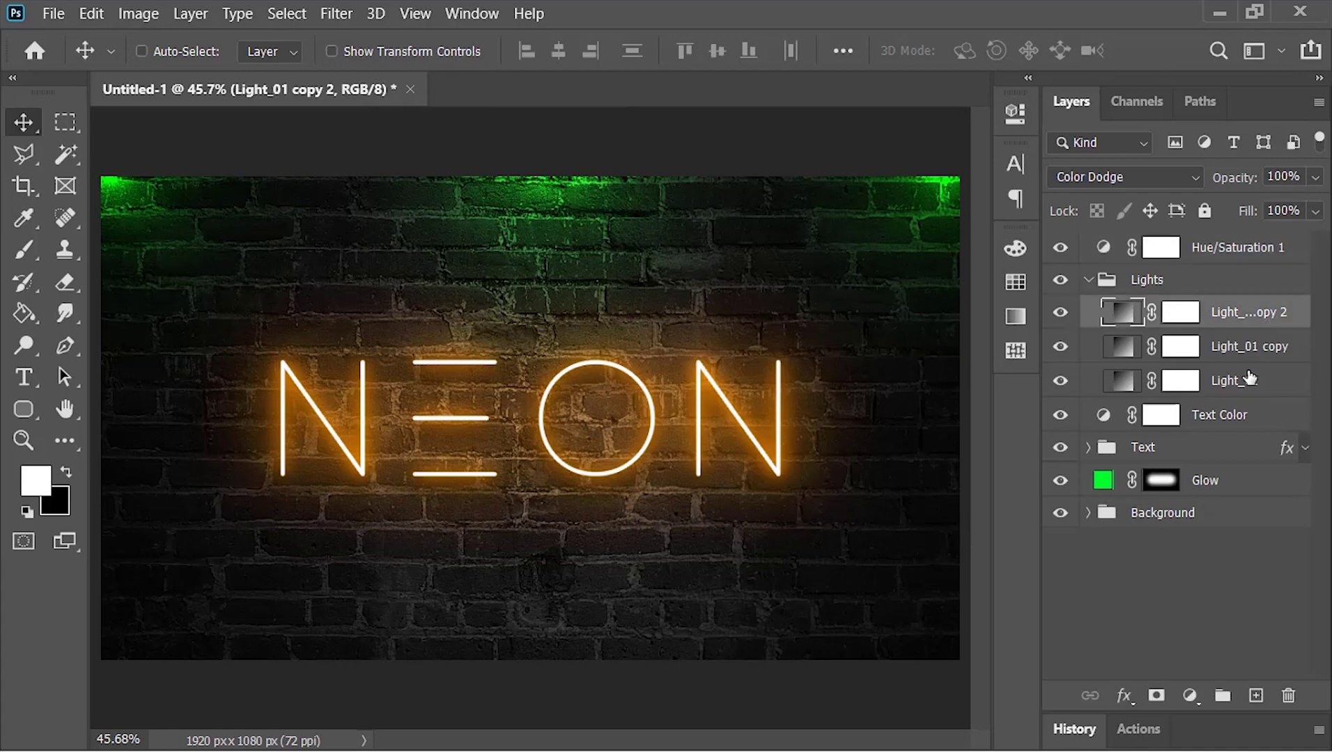
pyautogui.keyDown('shift'); pyautogui.click(1247, 394); pyautogui.keyUp('shift')
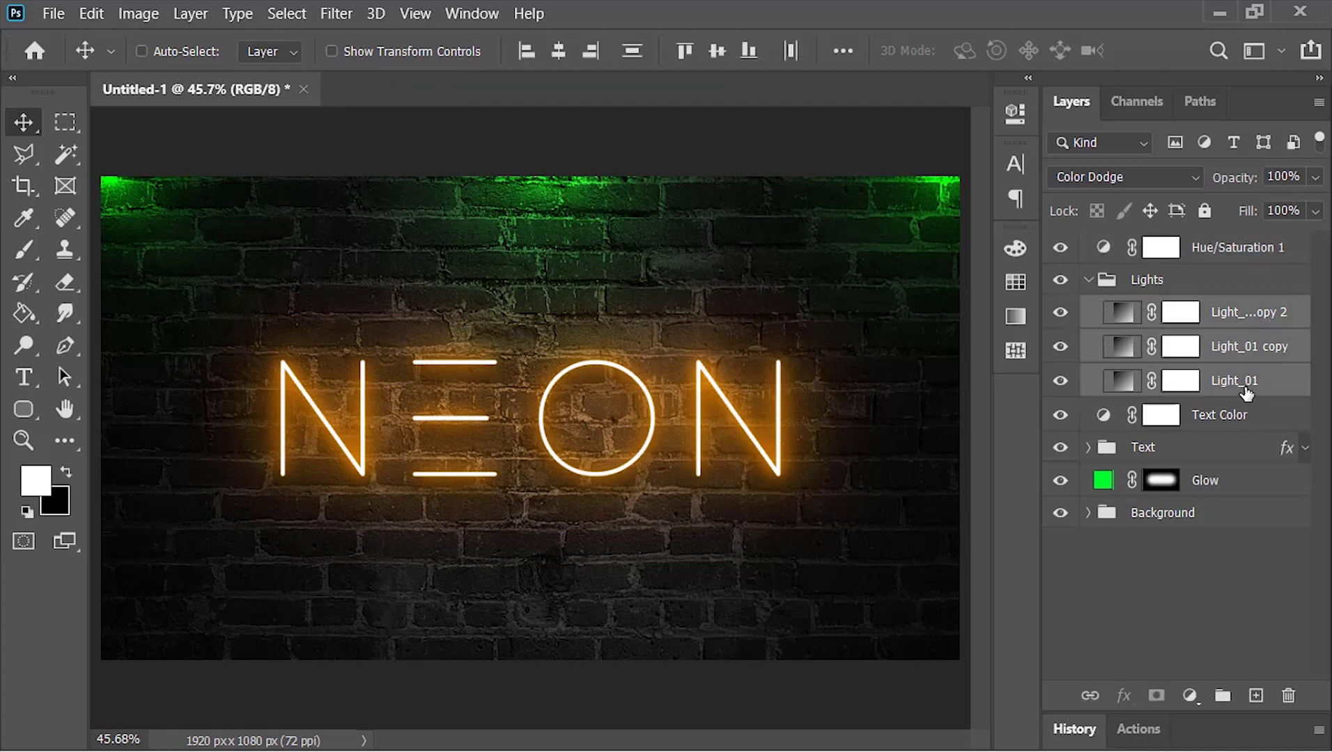
pyautogui.click(1127, 175)
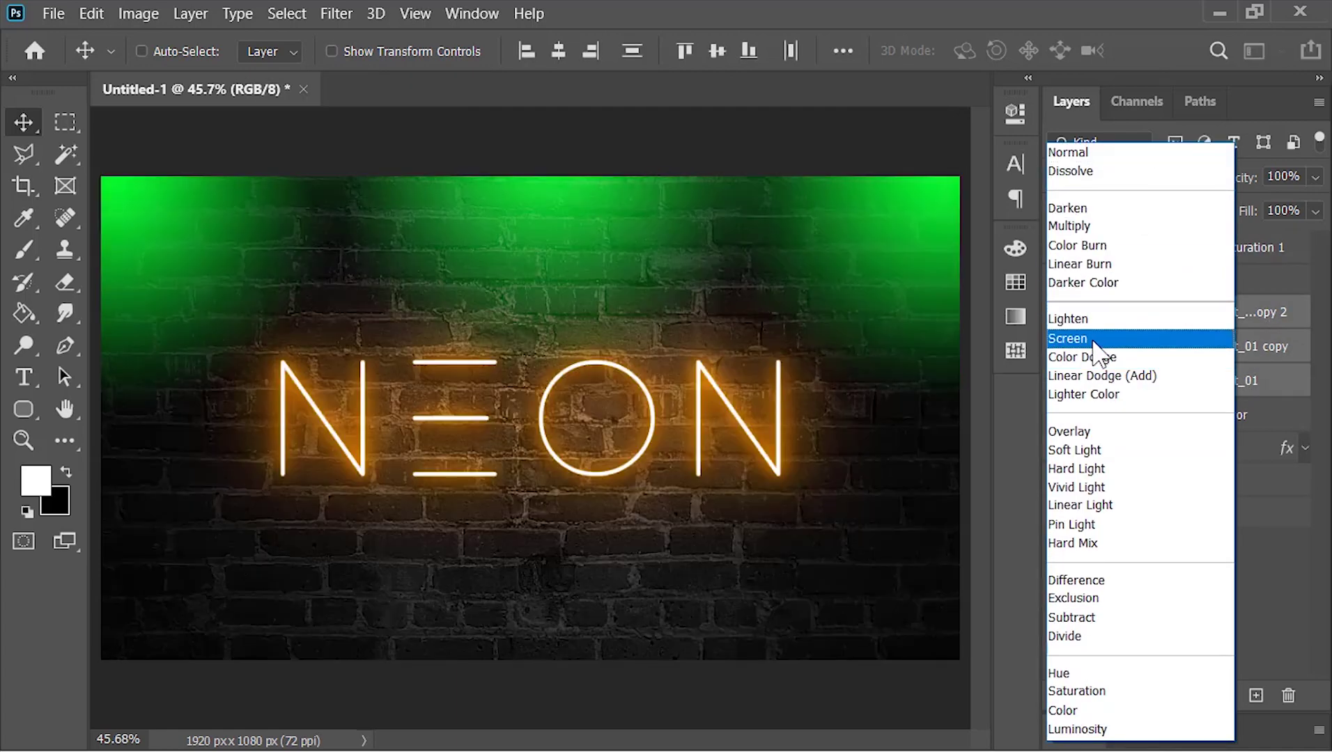
pyautogui.click(1093, 338)
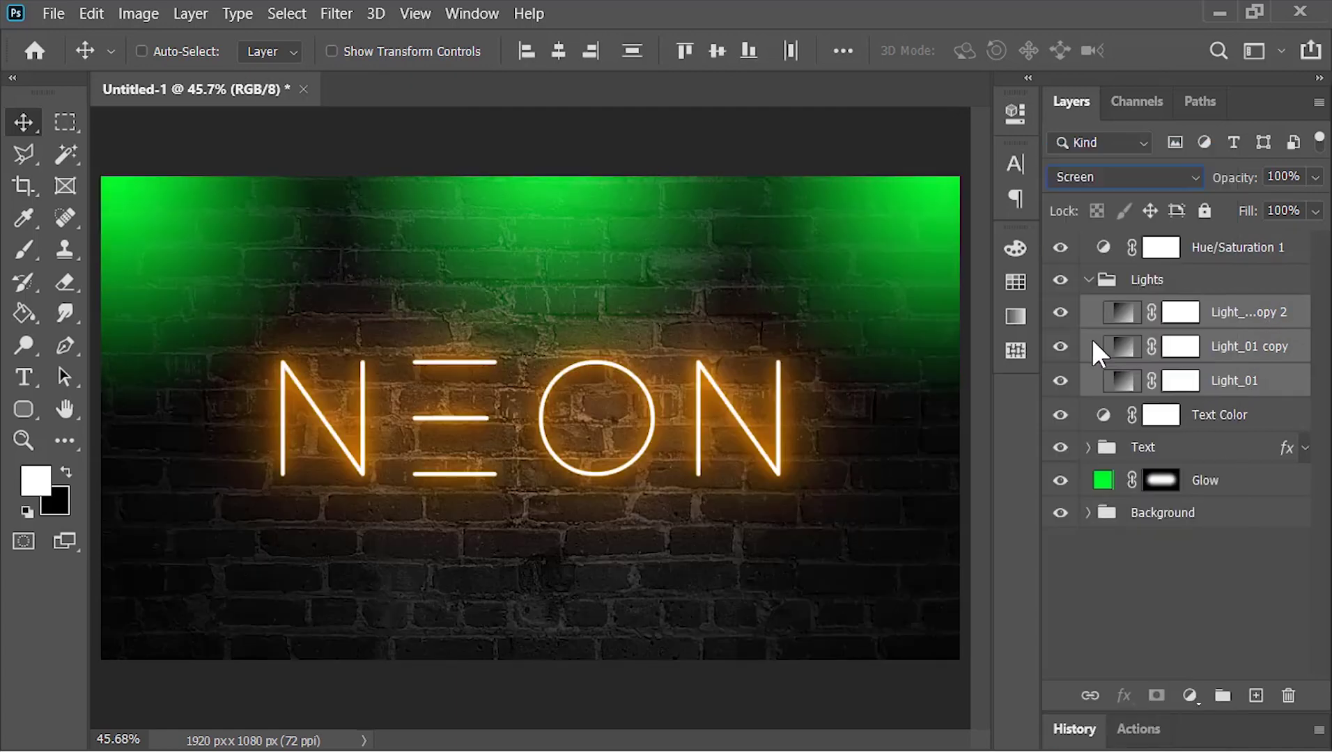
# Move Hue/Saturation 1 into the Lights group and set the group to Color Dodge
pyautogui.moveTo(1227, 249); pyautogui.dragTo(1196, 267)
pyautogui.click(1179, 252)
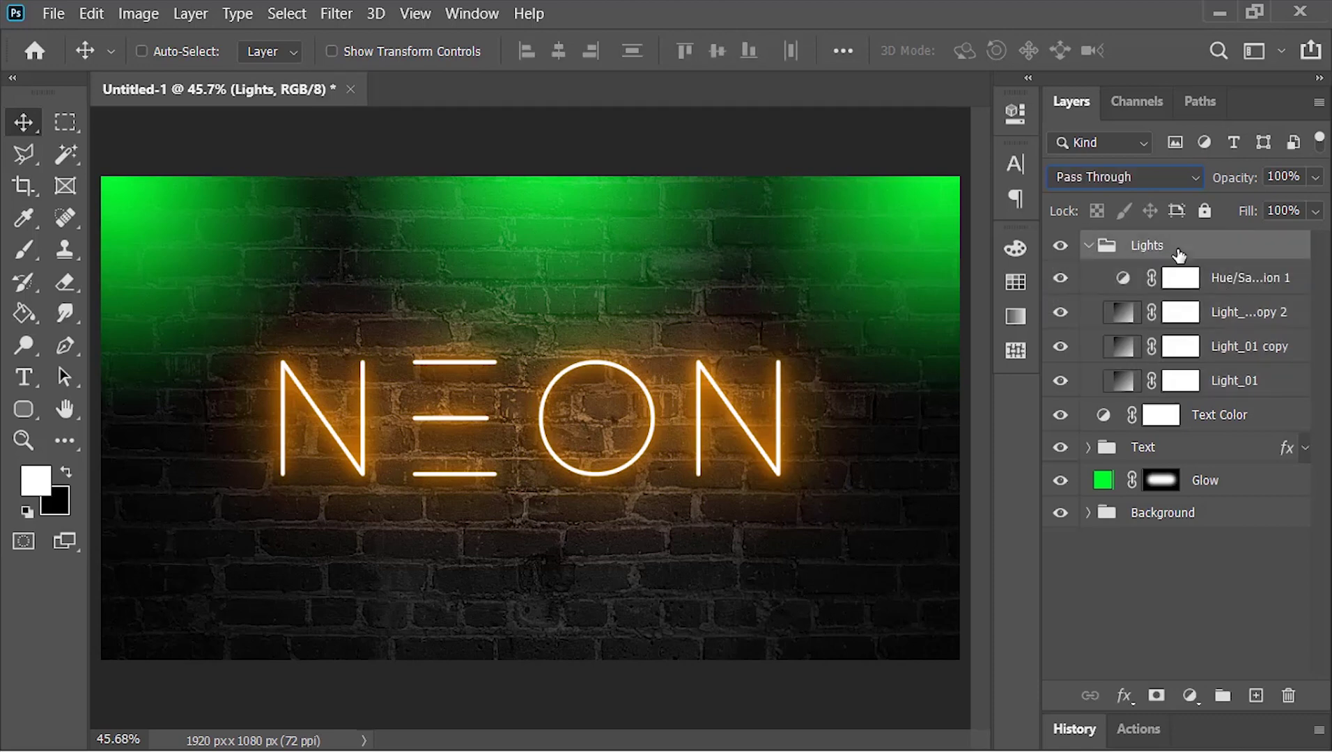
pyautogui.click(1122, 179)
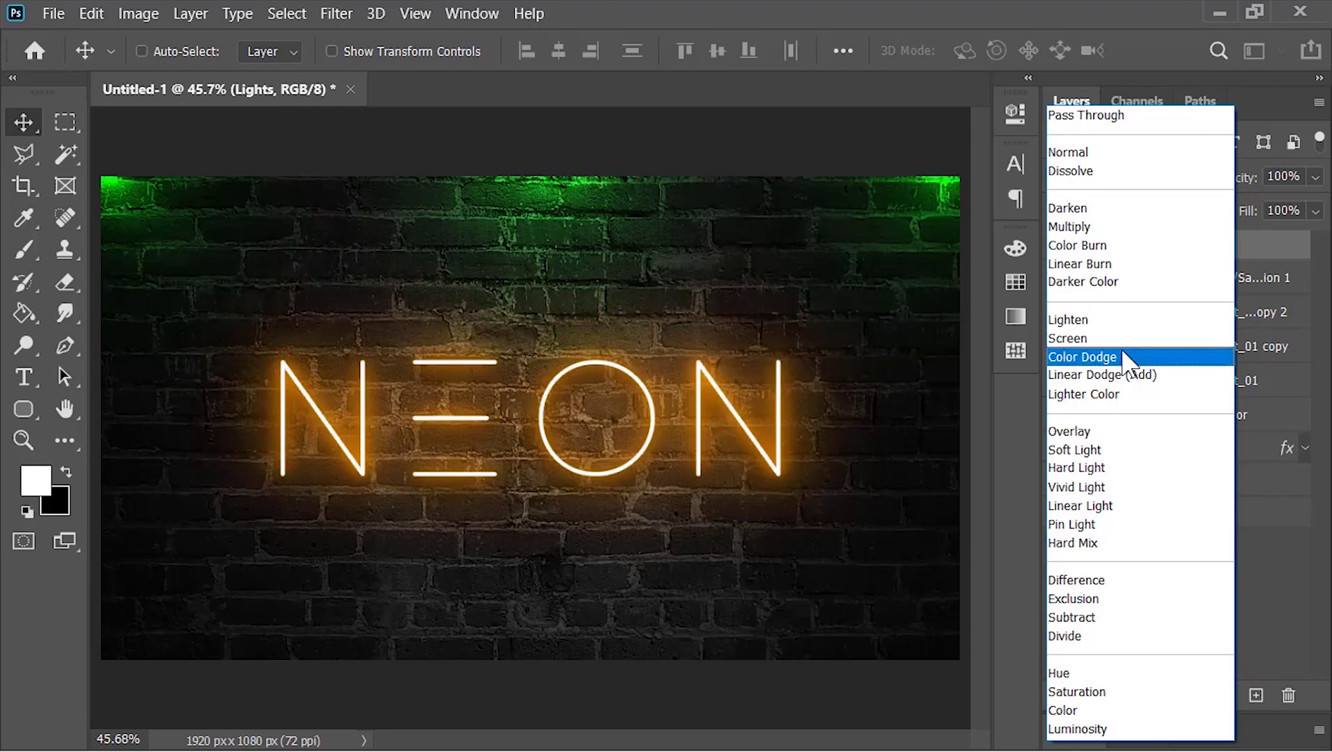
pyautogui.click(1123, 355)
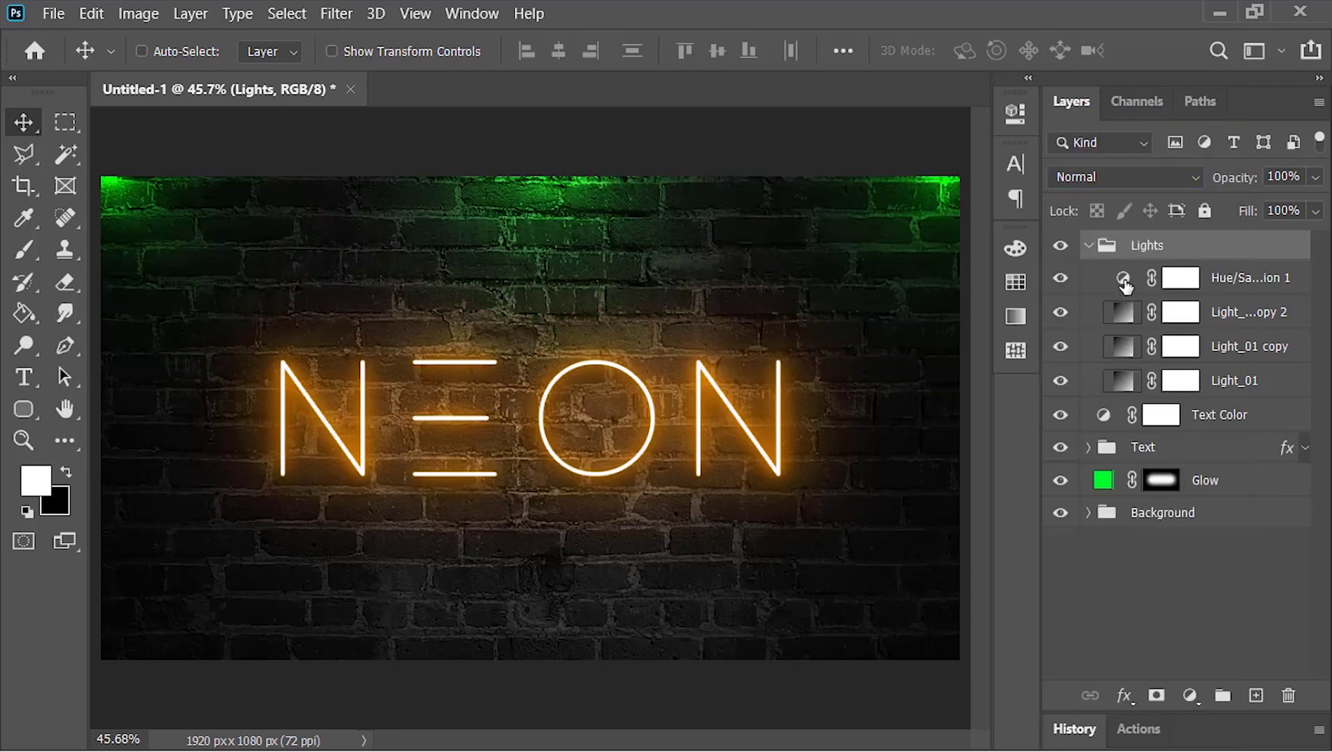
# Shift the adjustment's hue to +8 so the lights turn orange, and rename it Lights Color
pyautogui.doubleClick(1122, 278)
pyautogui.moveTo(819, 280); pyautogui.dragTo(722, 303)
pyautogui.click(954, 106)
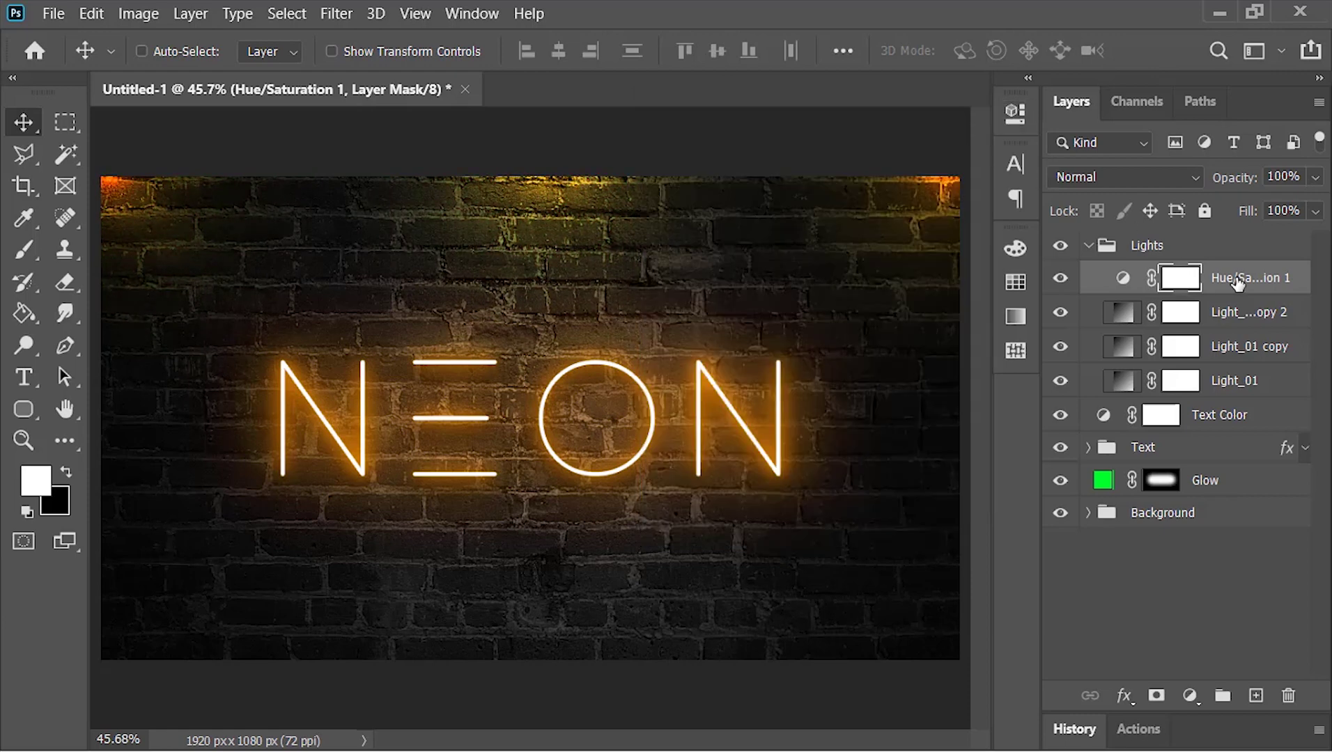
pyautogui.doubleClick(1230, 279)
pyautogui.write('Lights Color')
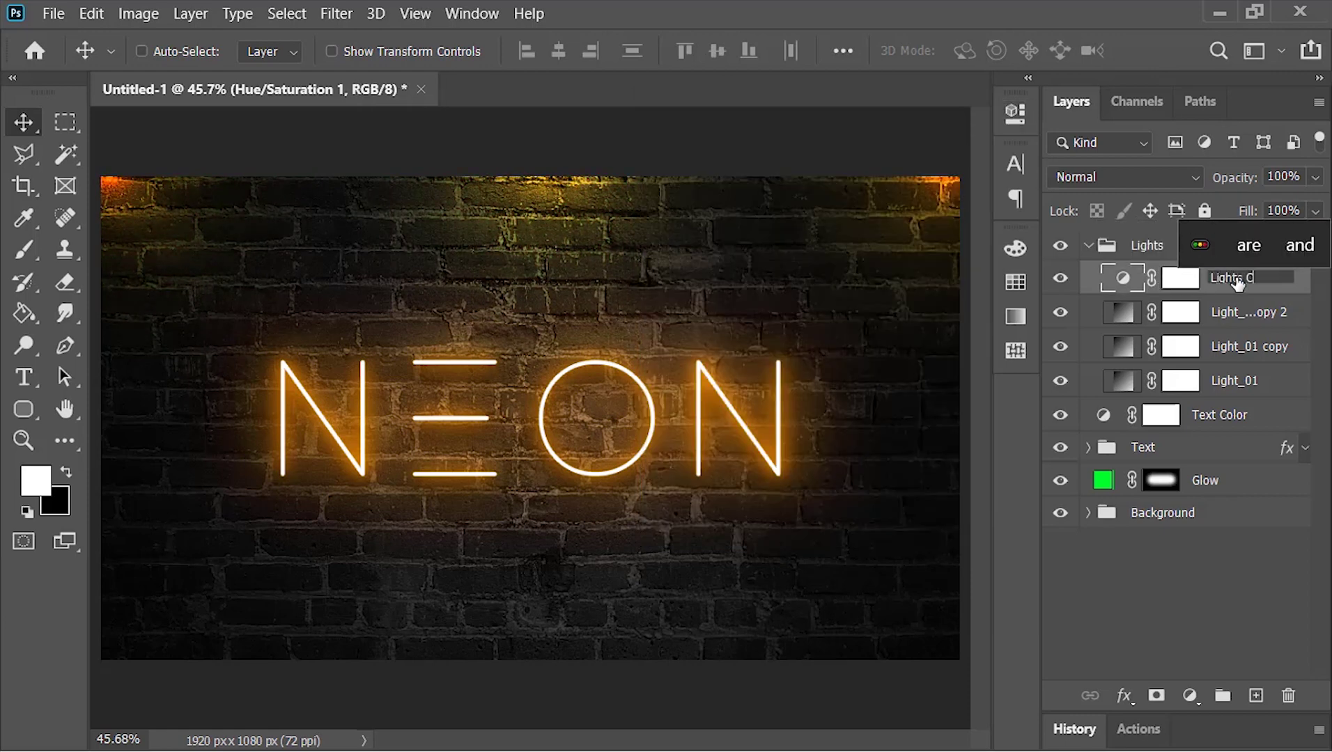
pyautogui.press('Return')
pyautogui.click(1088, 245)
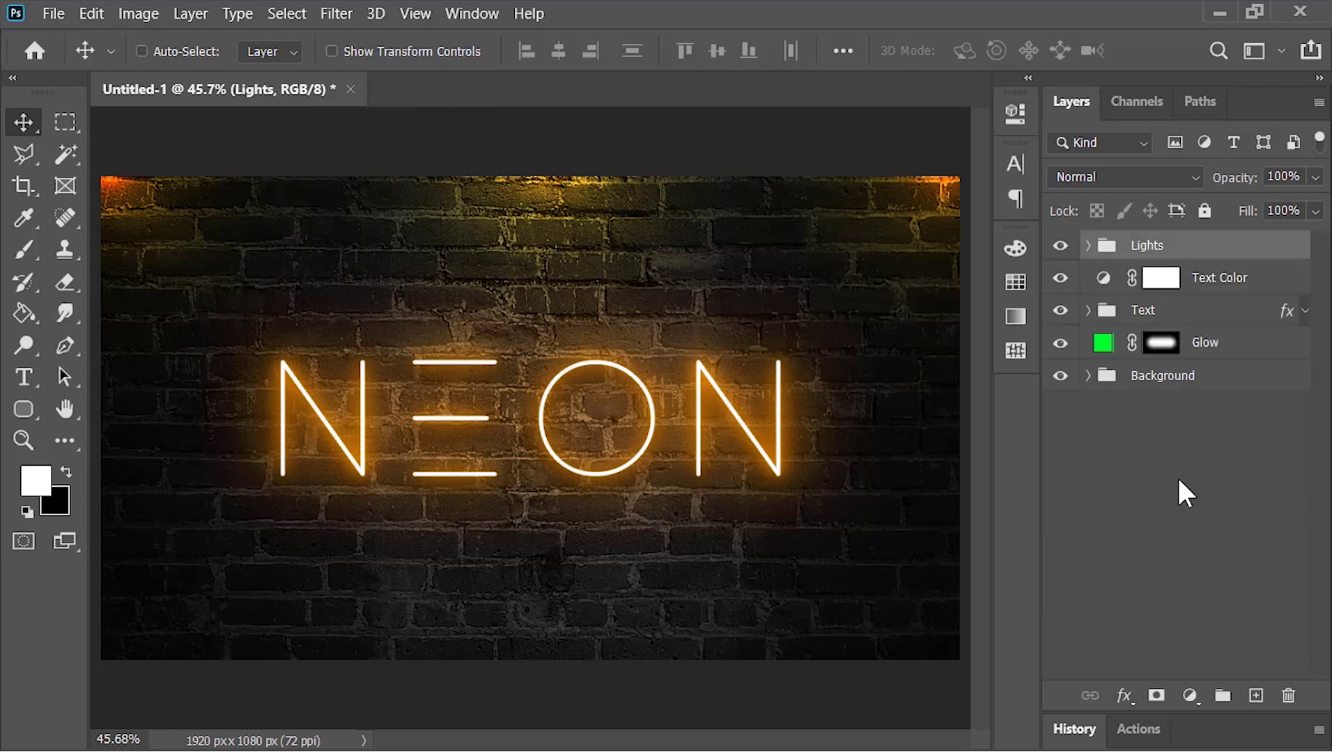
pyautogui.click(1178, 477)
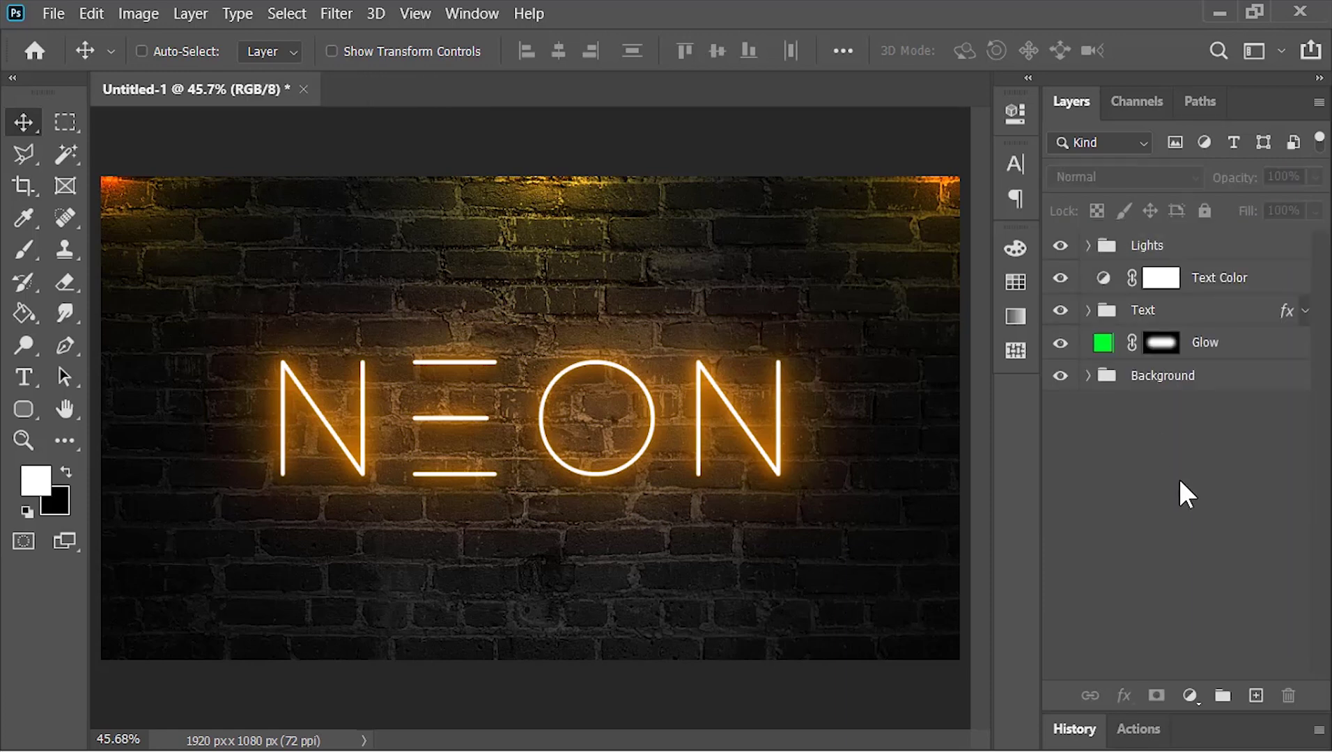
# Add a new layer named Wires above Background and set black as the foreground colour
pyautogui.click(1205, 381)
pyautogui.click(1255, 695)
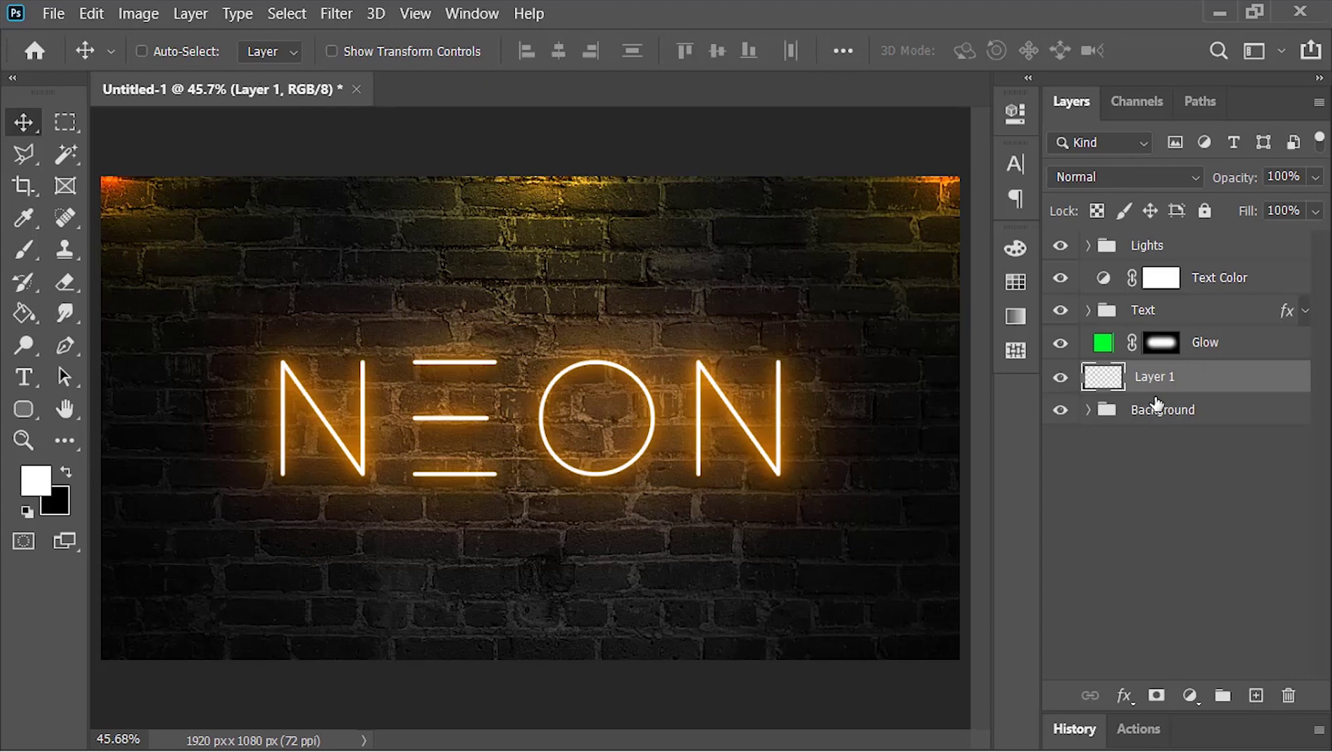
pyautogui.doubleClick(1154, 377)
pyautogui.write('Wires')
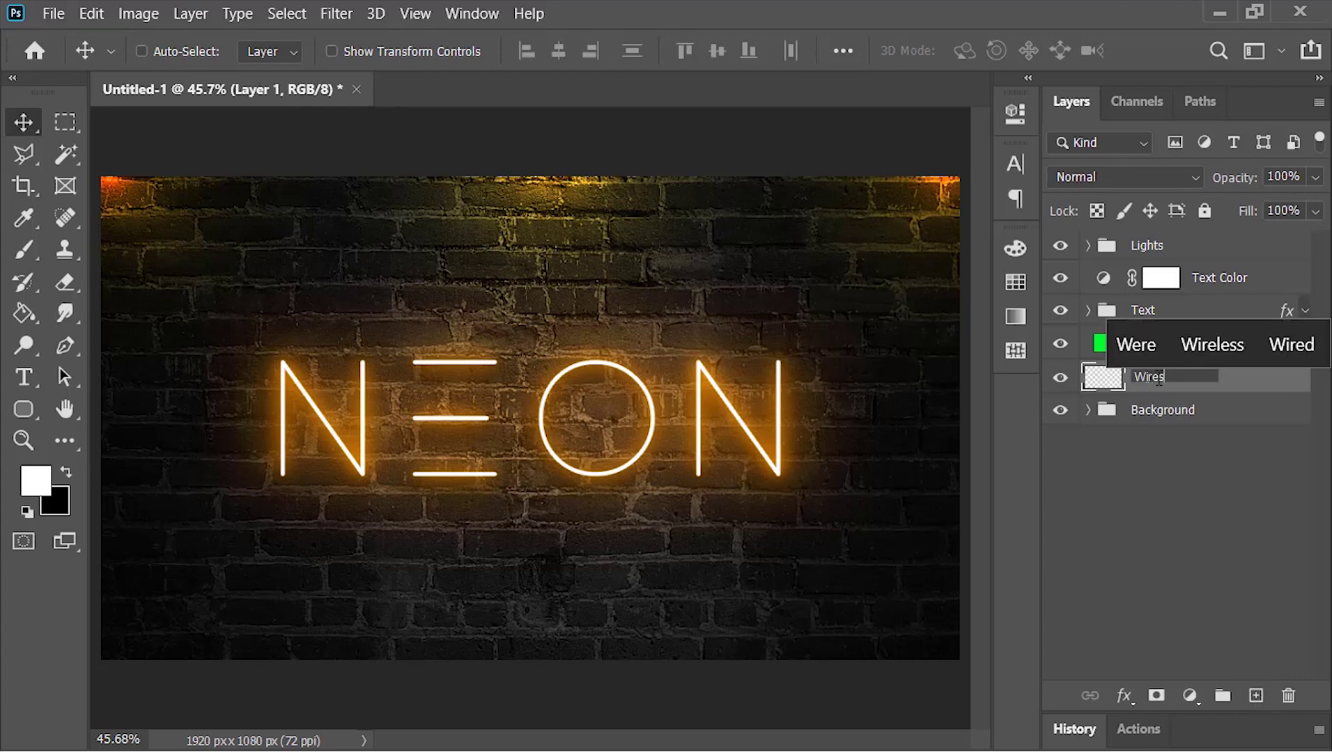
pyautogui.press('Return')
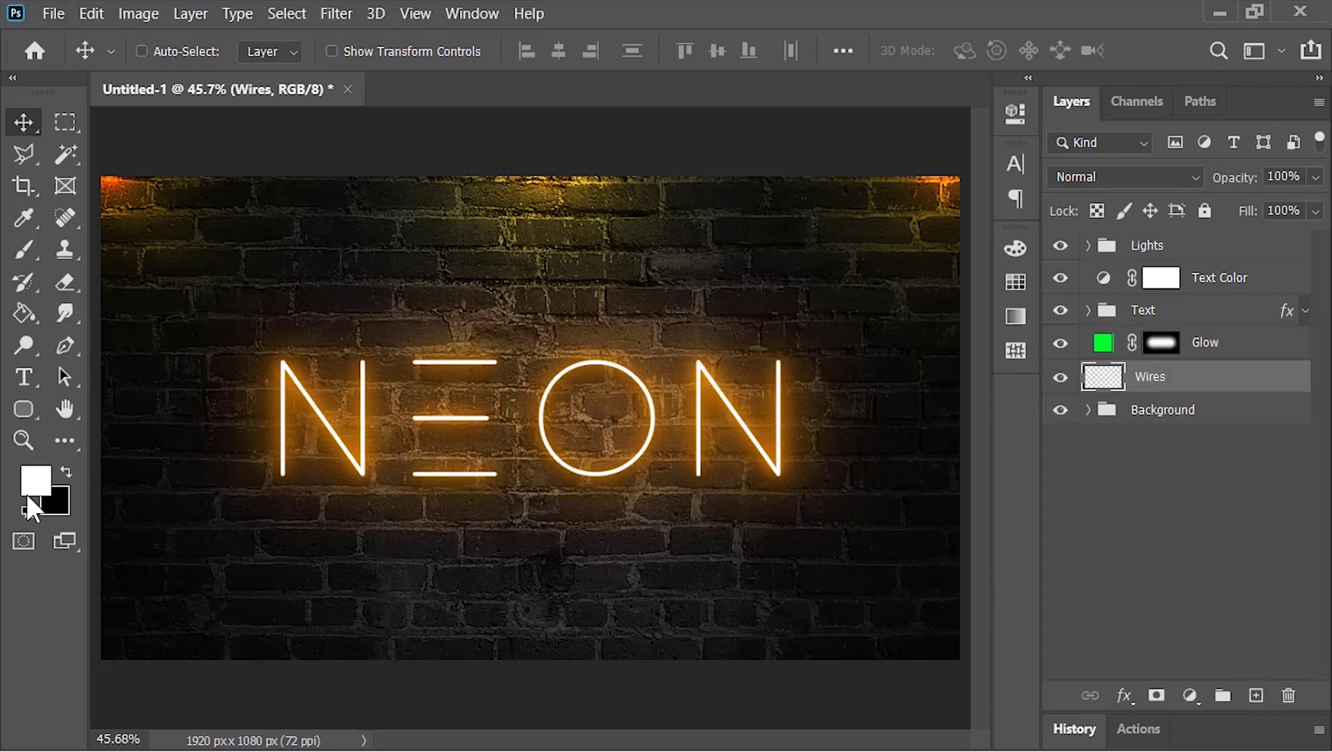
pyautogui.click(64, 473)
# Select the Brush tool with the Hard Round preset at 10 px
pyautogui.click(34, 249)
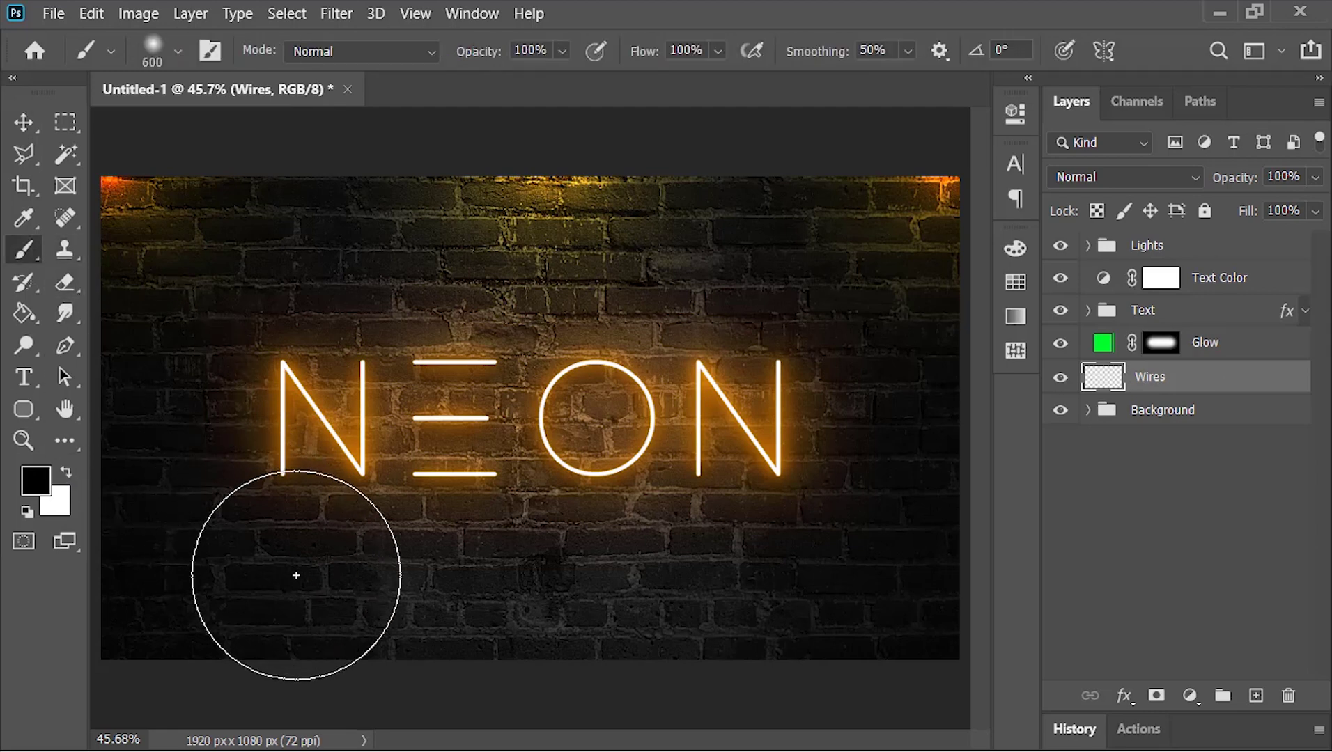
pyautogui.rightClick(296, 575)
pyautogui.click(721, 540)
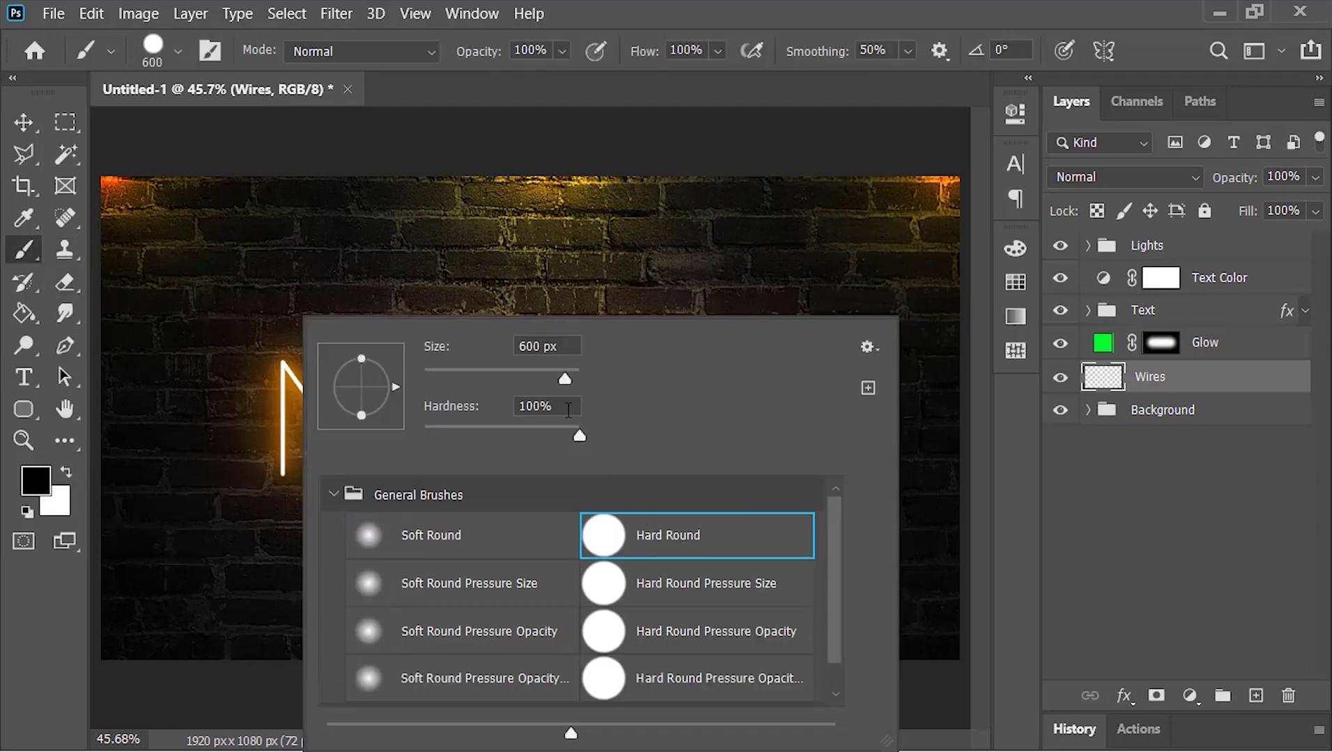
pyautogui.moveTo(560, 379); pyautogui.dragTo(449, 388)
pyautogui.write('10')
pyautogui.press('Return')
pyautogui.click(892, 53)
pyautogui.press('Return')
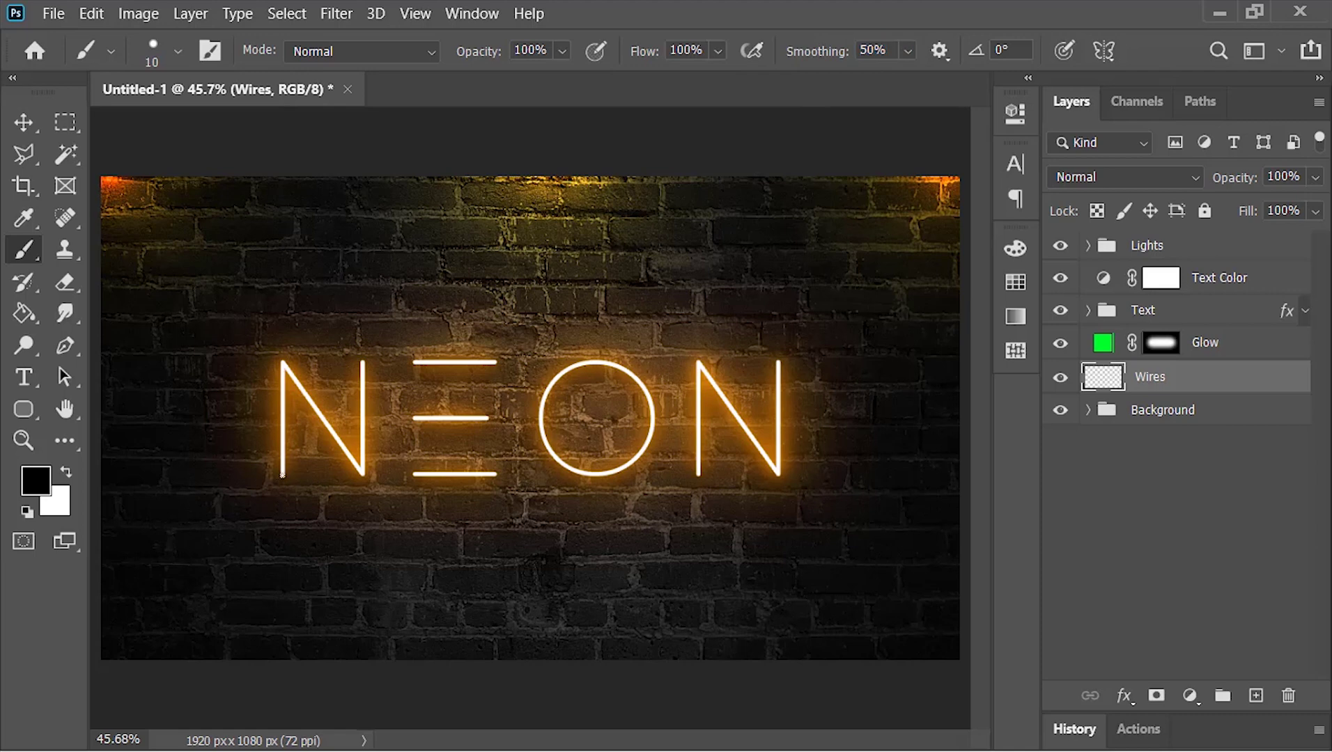
# Paint three curved black cables from the bases of the N and E toward the lower left
pyautogui.moveTo(279, 491); pyautogui.dragTo(136, 536)
pyautogui.moveTo(362, 474)
pyautogui.mouseDown()
pyautogui.moveTo(265, 563)
pyautogui.moveTo(146, 565)
pyautogui.mouseUp()
pyautogui.moveTo(414, 479); pyautogui.dragTo(136, 557)
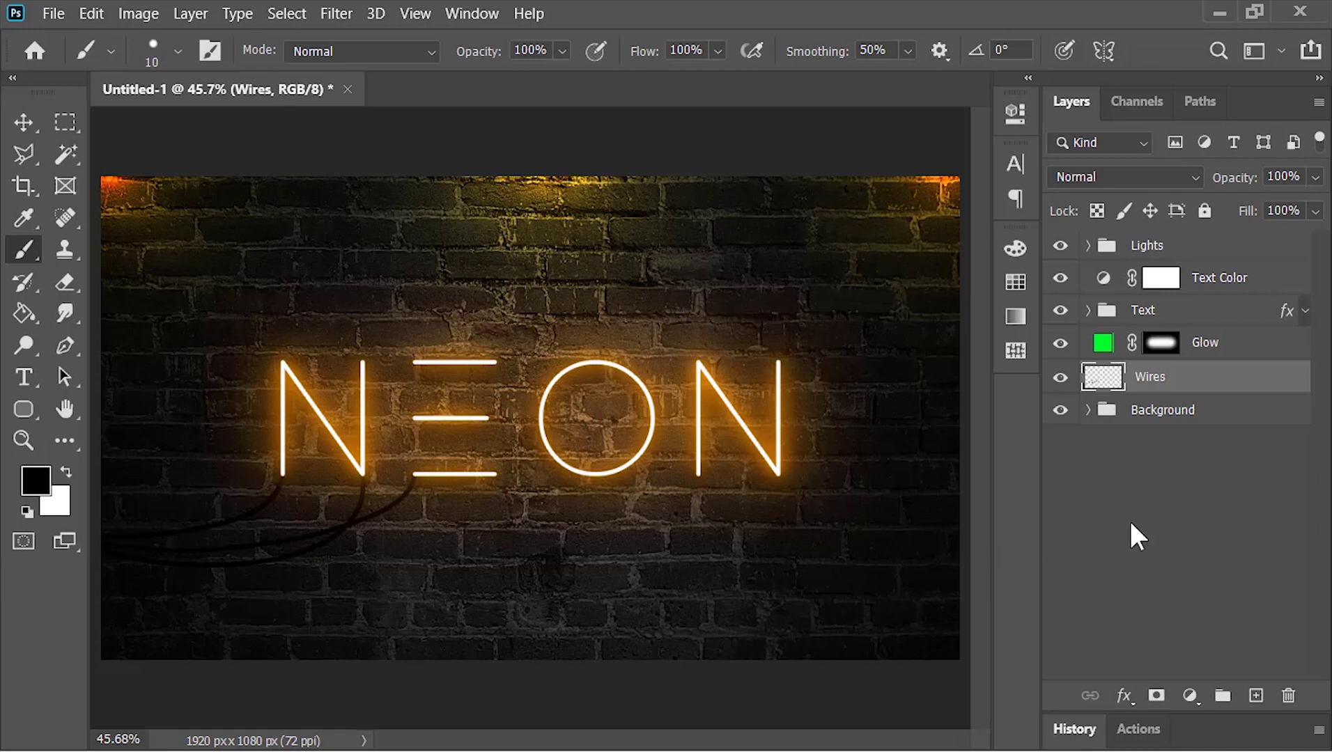
# Add a Bevel & Emboss layer style to the Wires layer
pyautogui.rightClick(1100, 377)
pyautogui.click(1062, 282)
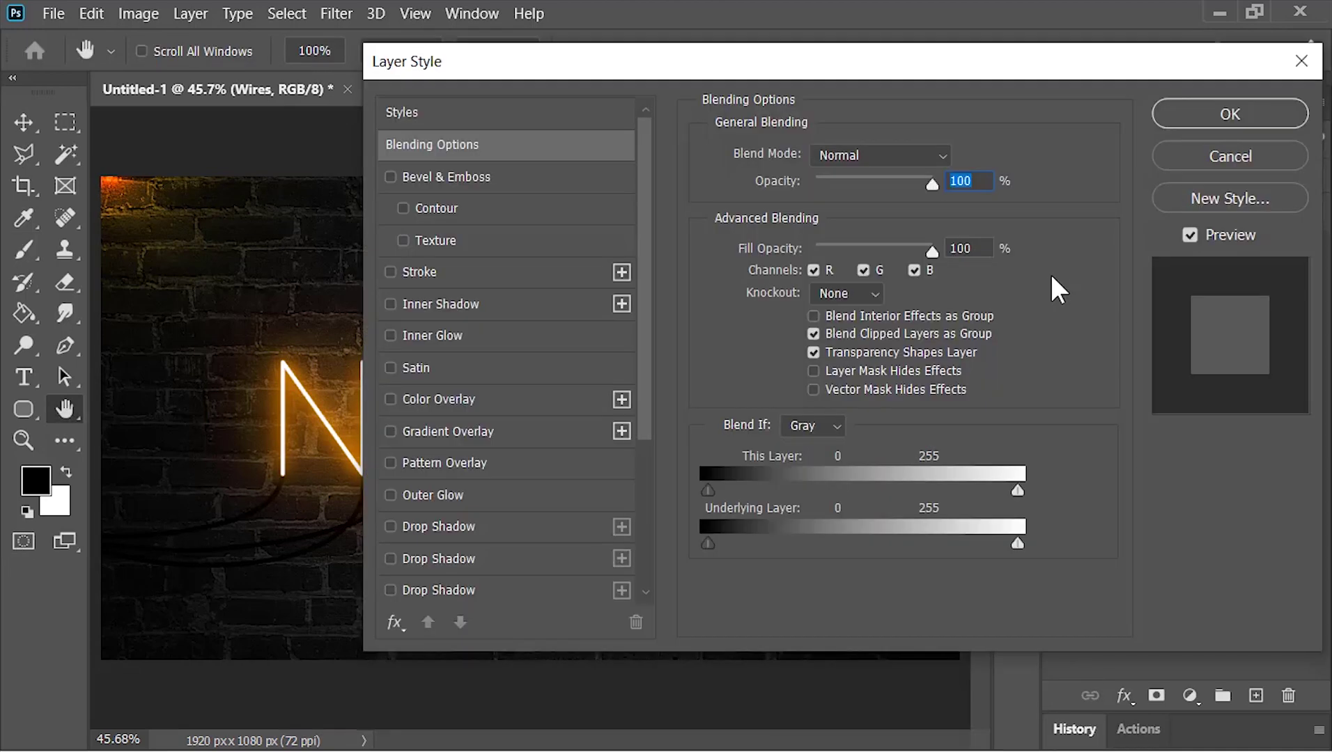
pyautogui.click(555, 176)
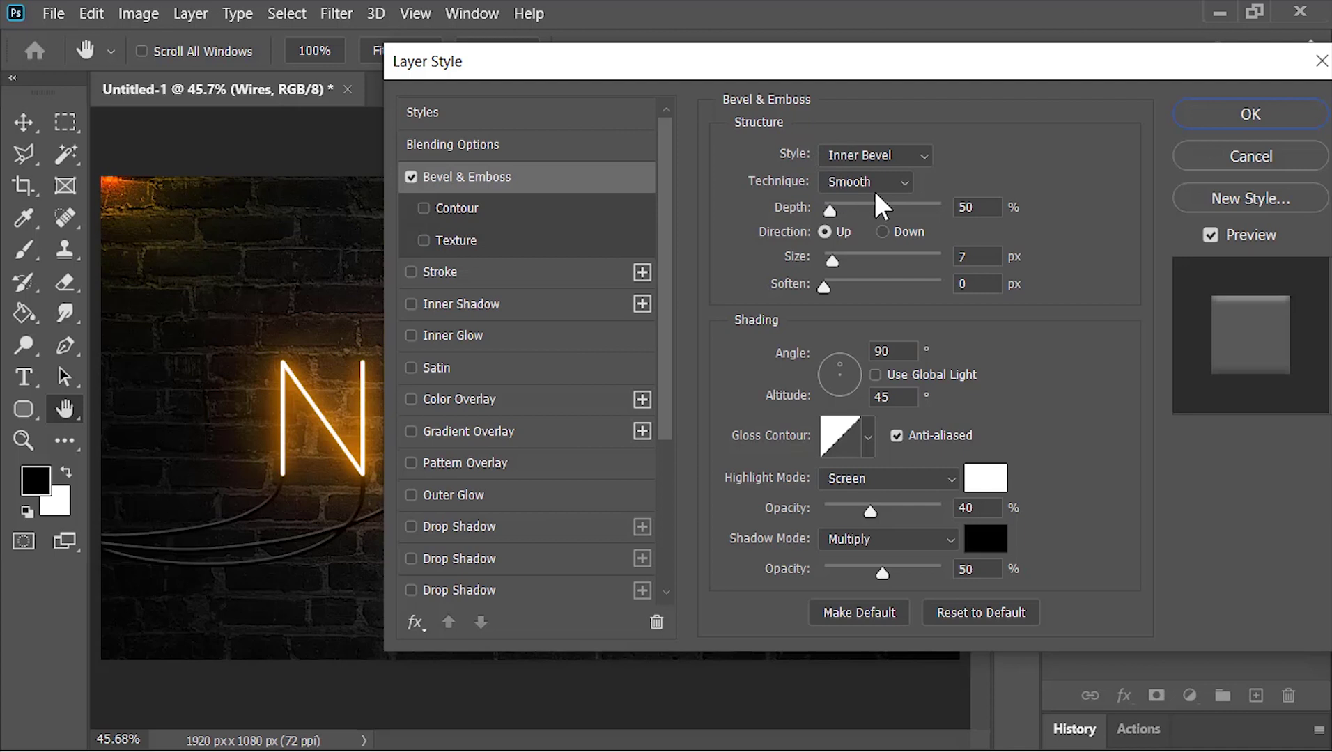
pyautogui.click(974, 204)
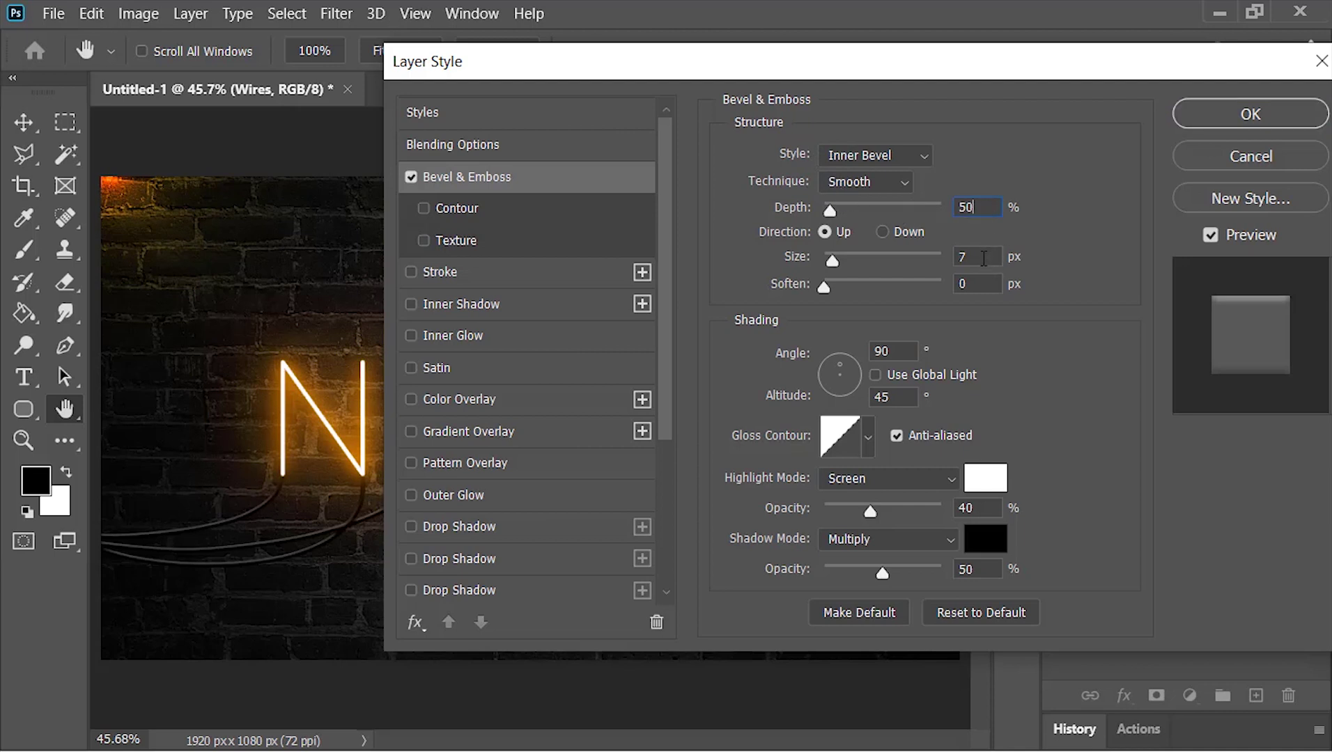
pyautogui.click(913, 349)
pyautogui.moveTo(665, 376); pyautogui.dragTo(657, 552)
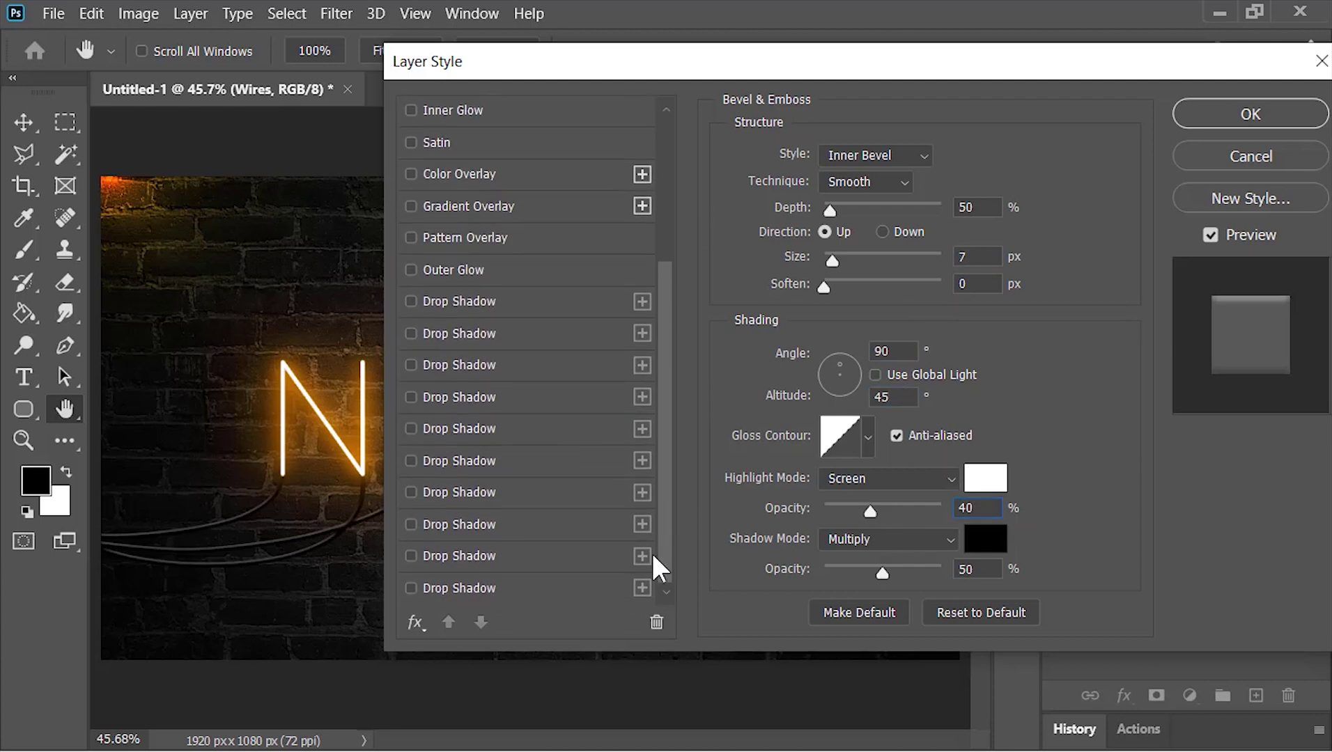
# Add a drop shadow with 60% opacity and 15 px size, then apply the style
pyautogui.click(561, 586)
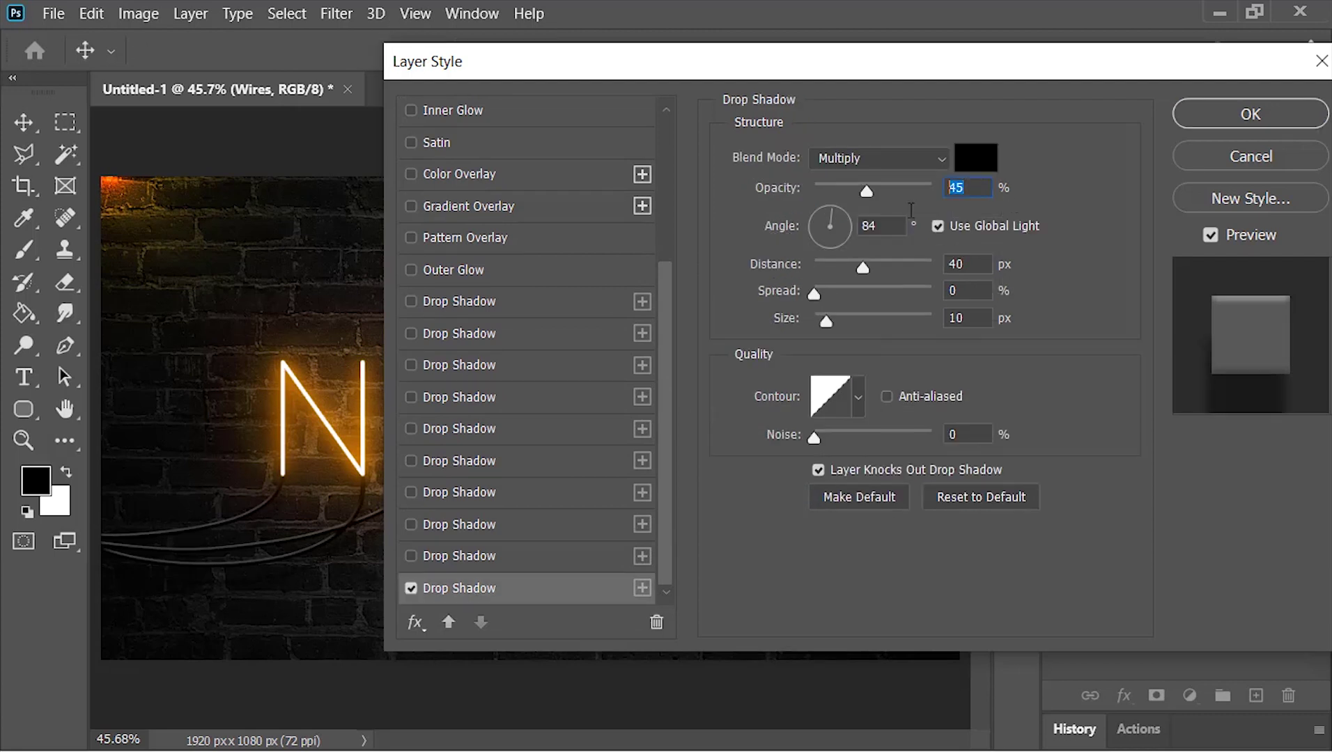
pyautogui.write('60')
pyautogui.doubleClick(977, 320)
pyautogui.write('15')
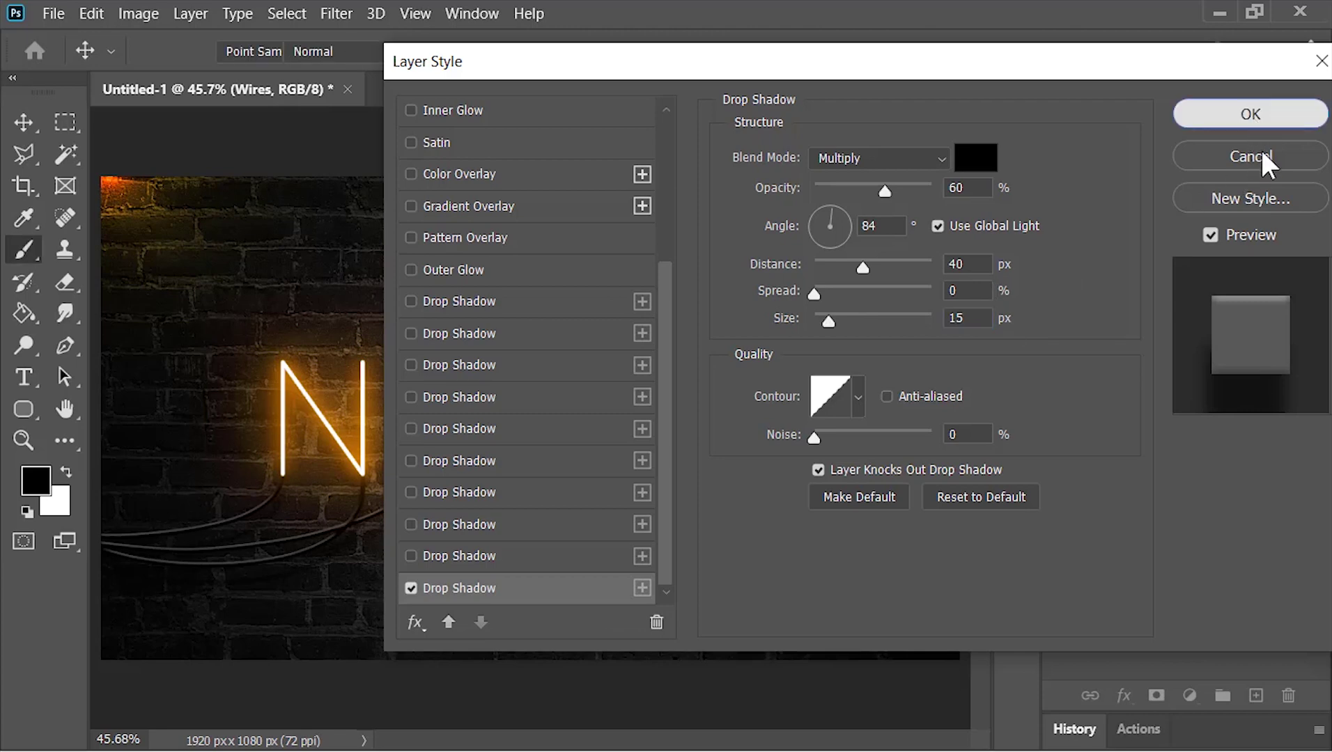
pyautogui.click(1250, 114)
# Paint cables from the O and last N down-left, three across the top, and one long diagonal
pyautogui.moveTo(595, 477)
pyautogui.mouseDown()
pyautogui.moveTo(377, 585)
pyautogui.moveTo(101, 554)
pyautogui.mouseUp()
pyautogui.moveTo(699, 474)
pyautogui.mouseDown()
pyautogui.moveTo(335, 550)
pyautogui.moveTo(101, 523)
pyautogui.mouseUp()
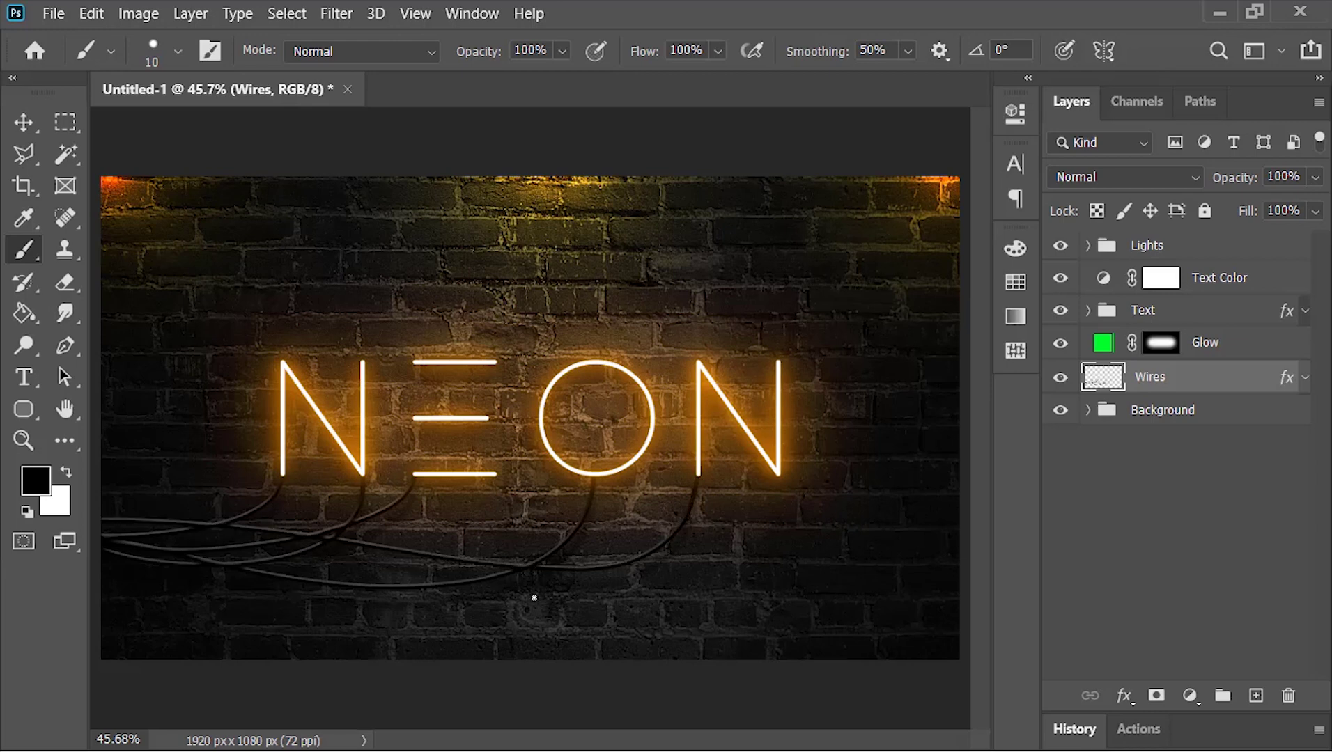
pyautogui.scroll(-2, 305, 158)
pyautogui.moveTo(125, 184)
pyautogui.mouseDown()
pyautogui.moveTo(369, 294)
pyautogui.moveTo(937, 237)
pyautogui.mouseUp()
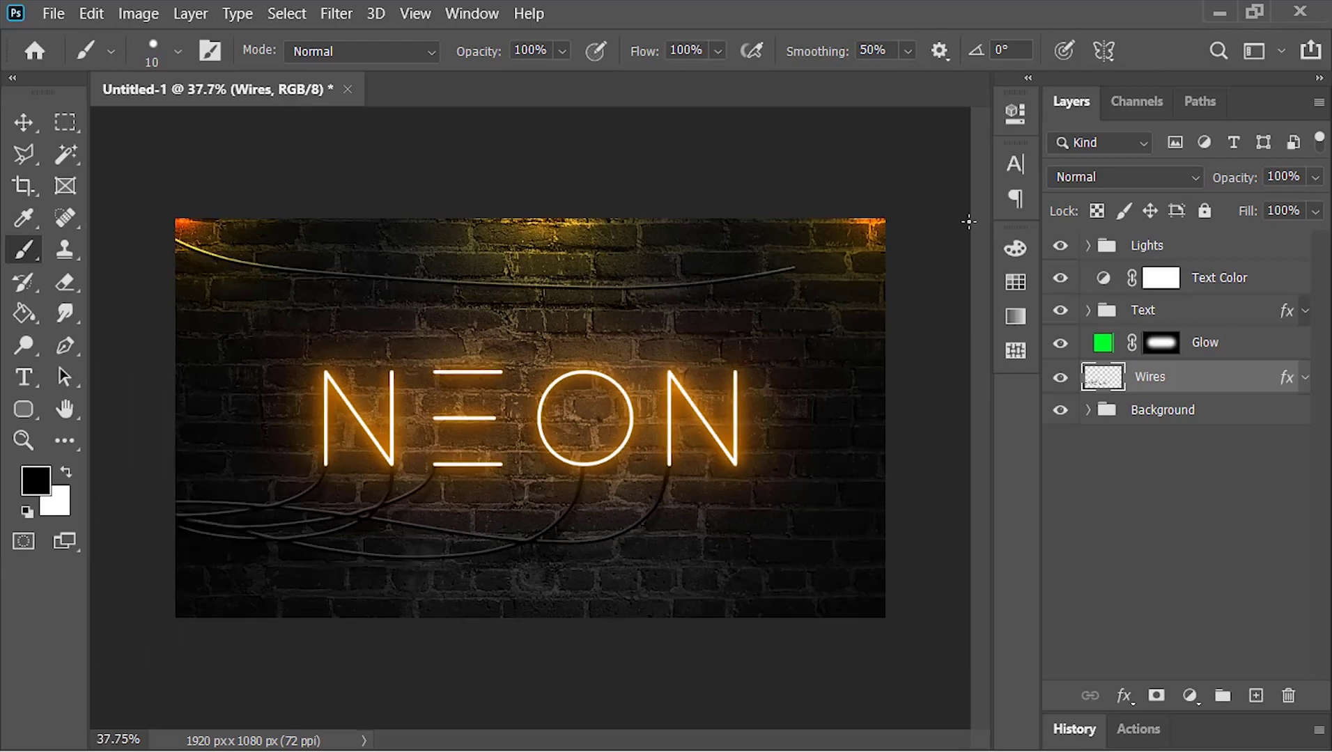
pyautogui.moveTo(592, 198); pyautogui.dragTo(906, 296)
pyautogui.moveTo(629, 166)
pyautogui.mouseDown()
pyautogui.moveTo(65, 246)
pyautogui.moveTo(948, 238)
pyautogui.mouseUp()
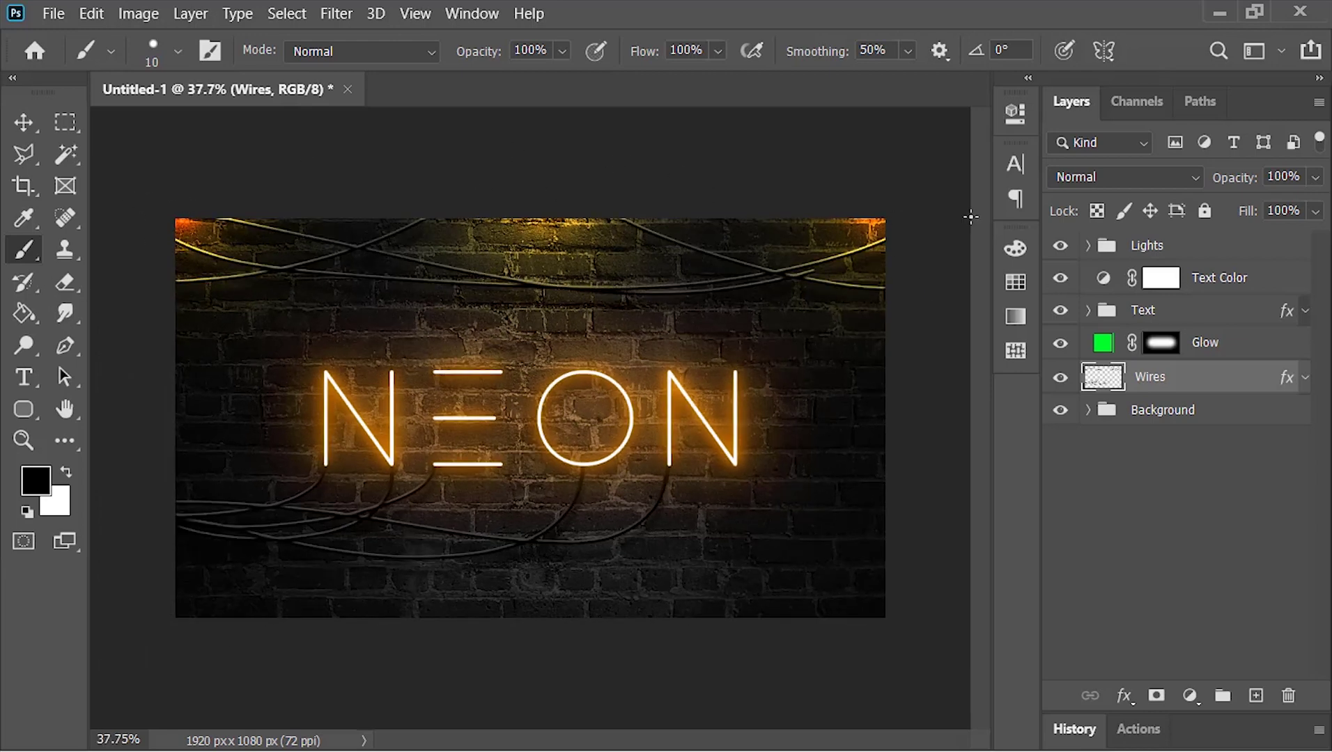
pyautogui.moveTo(921, 559)
pyautogui.mouseDown()
pyautogui.moveTo(569, 410)
pyautogui.moveTo(261, 148)
pyautogui.mouseUp()
pyautogui.scroll(2, 640, 327)
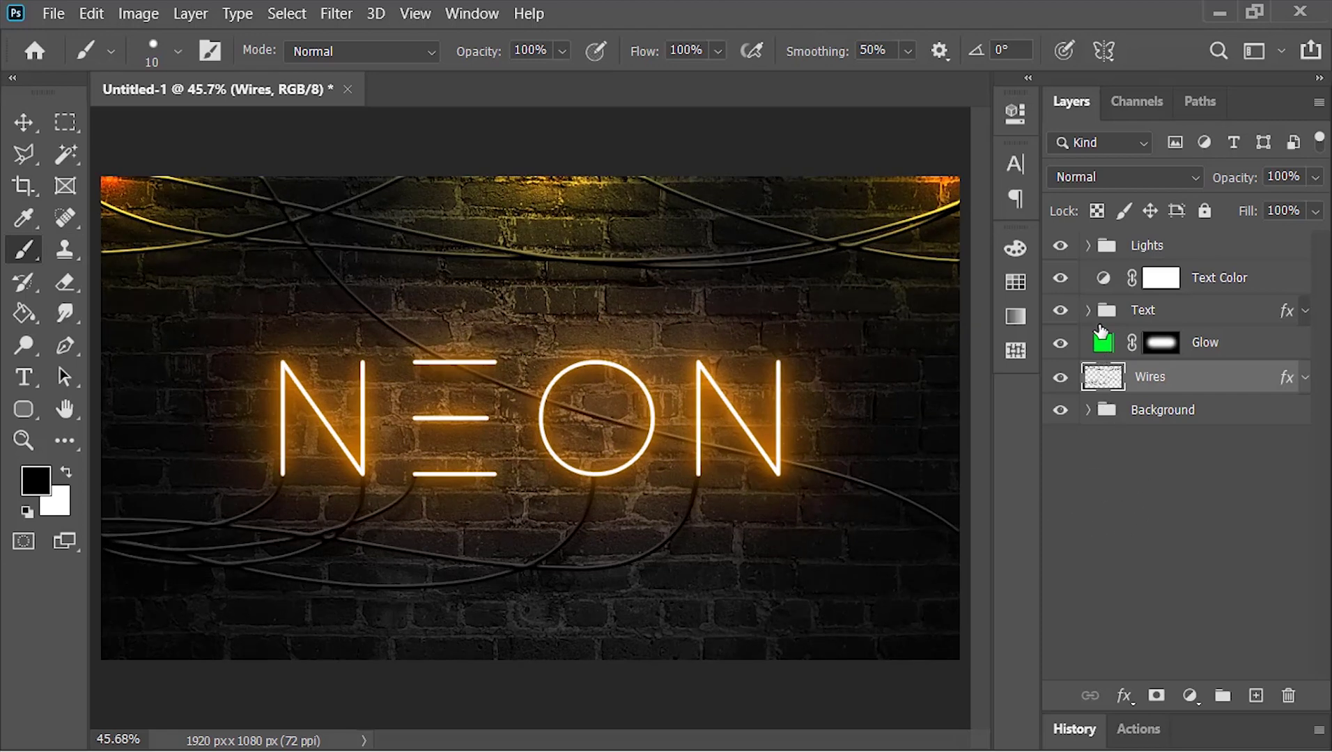
# Adjust the Text Color hue, entering 0 as the value
pyautogui.doubleClick(1104, 279)
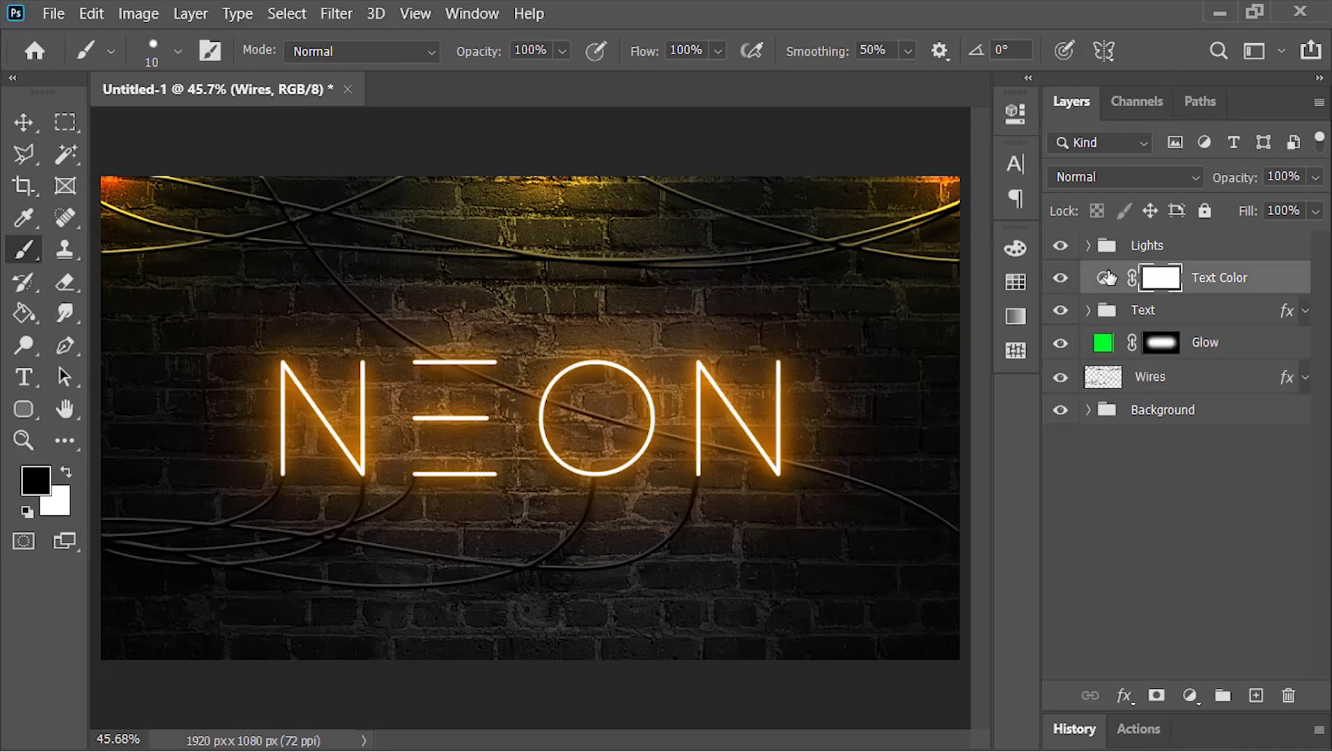
pyautogui.moveTo(808, 277)
pyautogui.mouseDown()
pyautogui.moveTo(791, 278)
pyautogui.moveTo(806, 277)
pyautogui.mouseUp()
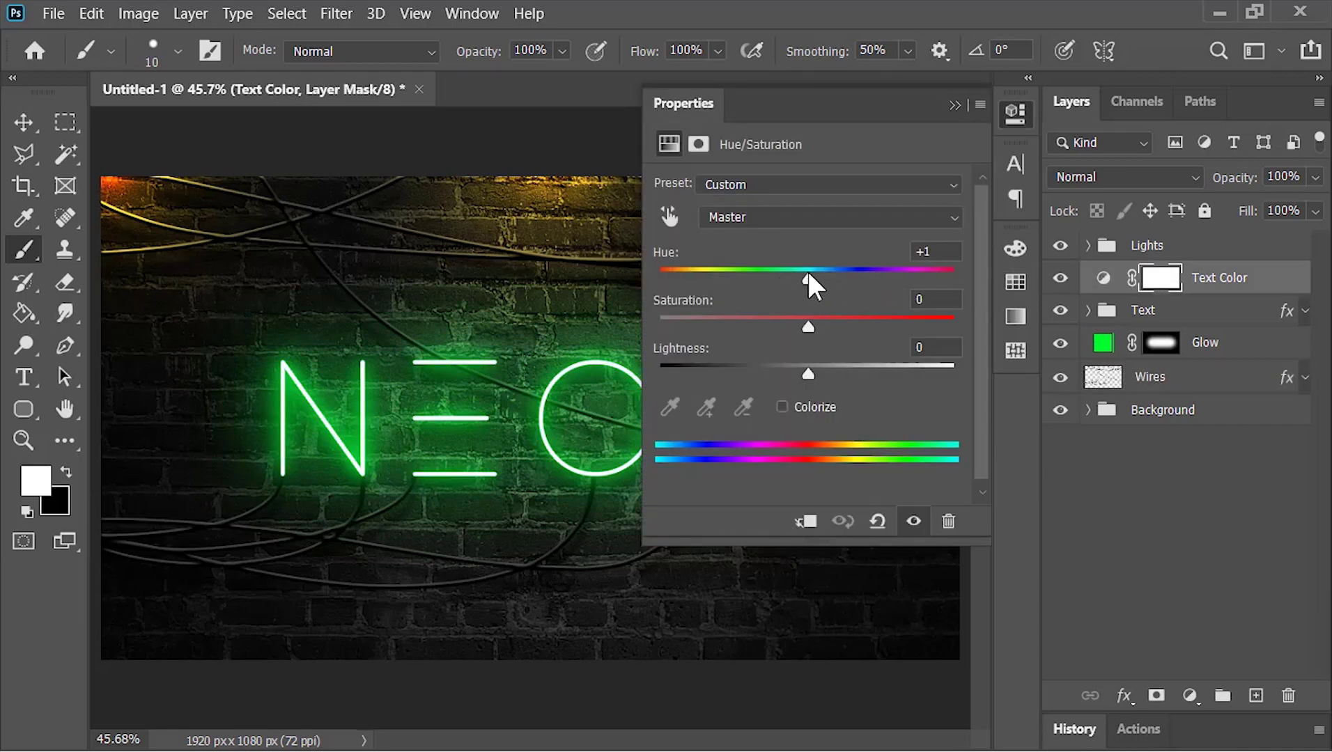
pyautogui.click(936, 252)
pyautogui.write('0')
pyautogui.click(955, 106)
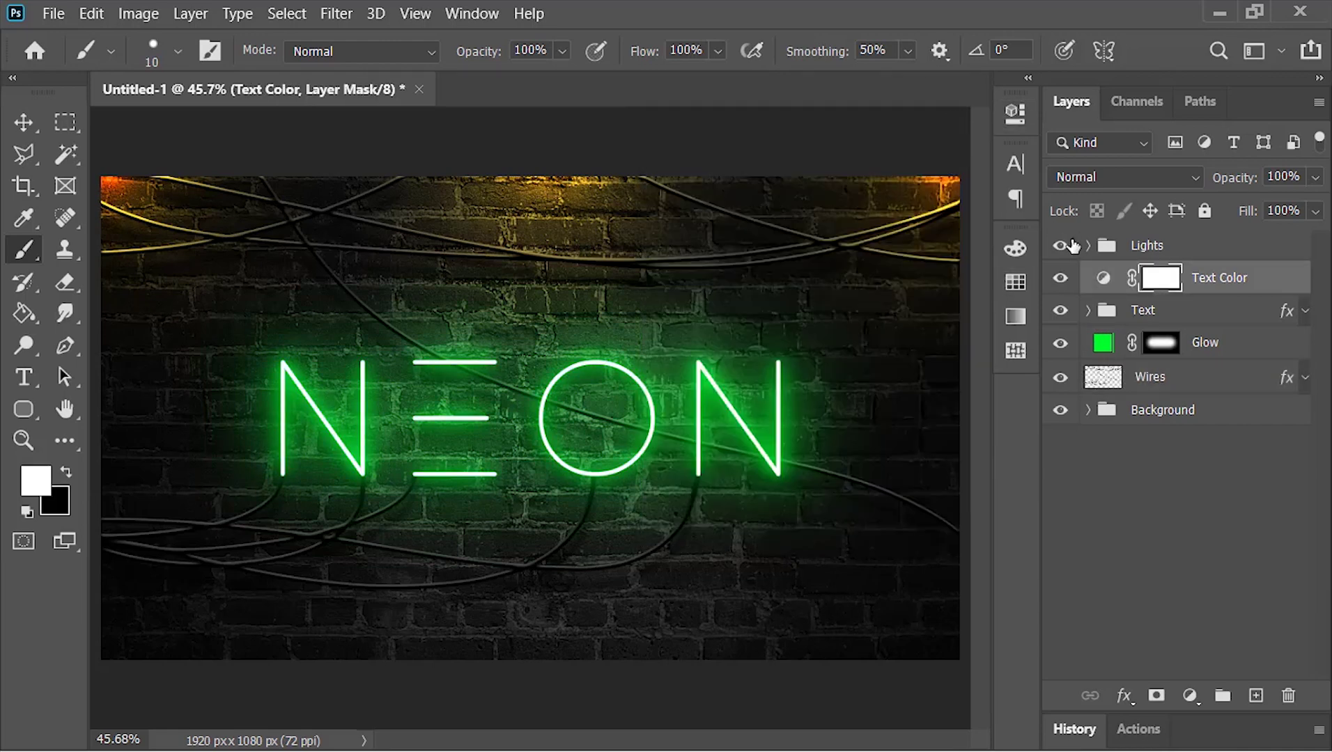
# Raise the Lights Color hue to +23 so the top lights turn green
pyautogui.click(1089, 246)
pyautogui.click(1128, 284)
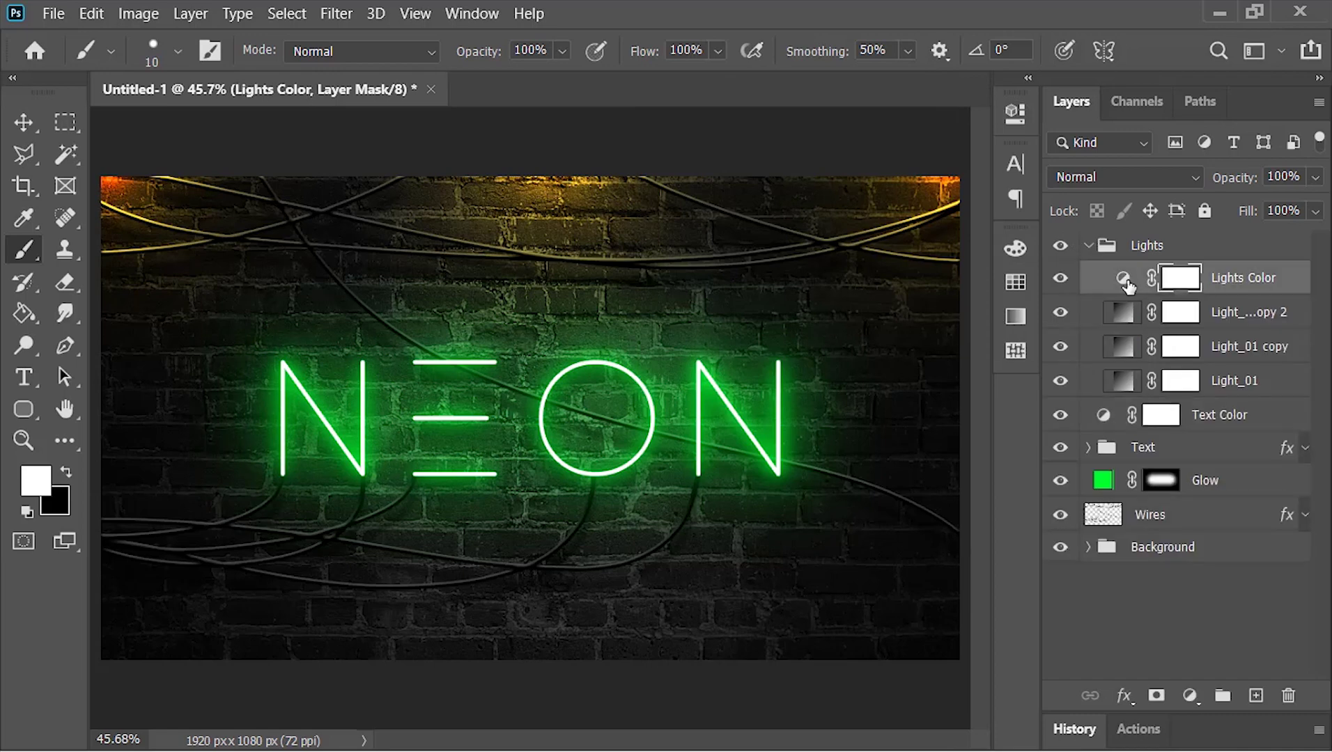
pyautogui.doubleClick(1123, 280)
pyautogui.moveTo(763, 272); pyautogui.dragTo(838, 271)
pyautogui.click(921, 251)
pyautogui.click(954, 106)
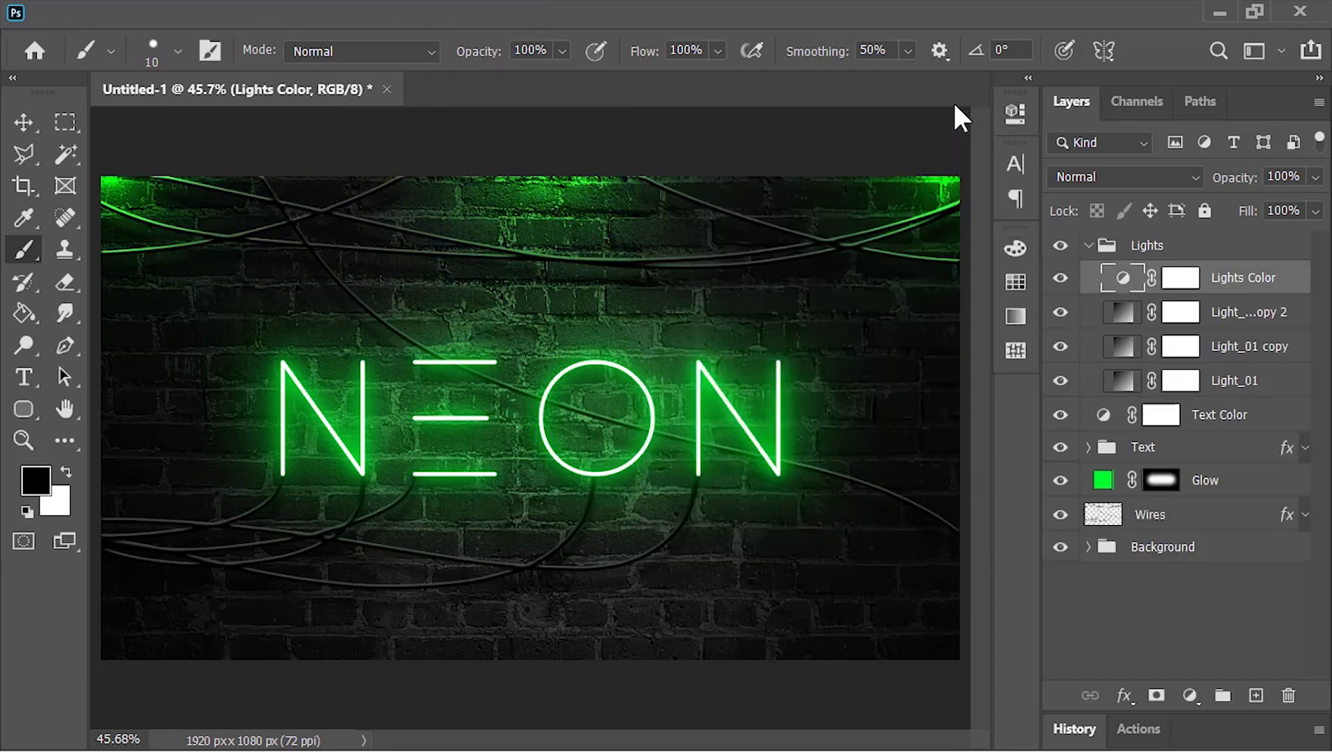
# Collapse Lights and expand the Text group to show the NEON layer
pyautogui.click(1089, 245)
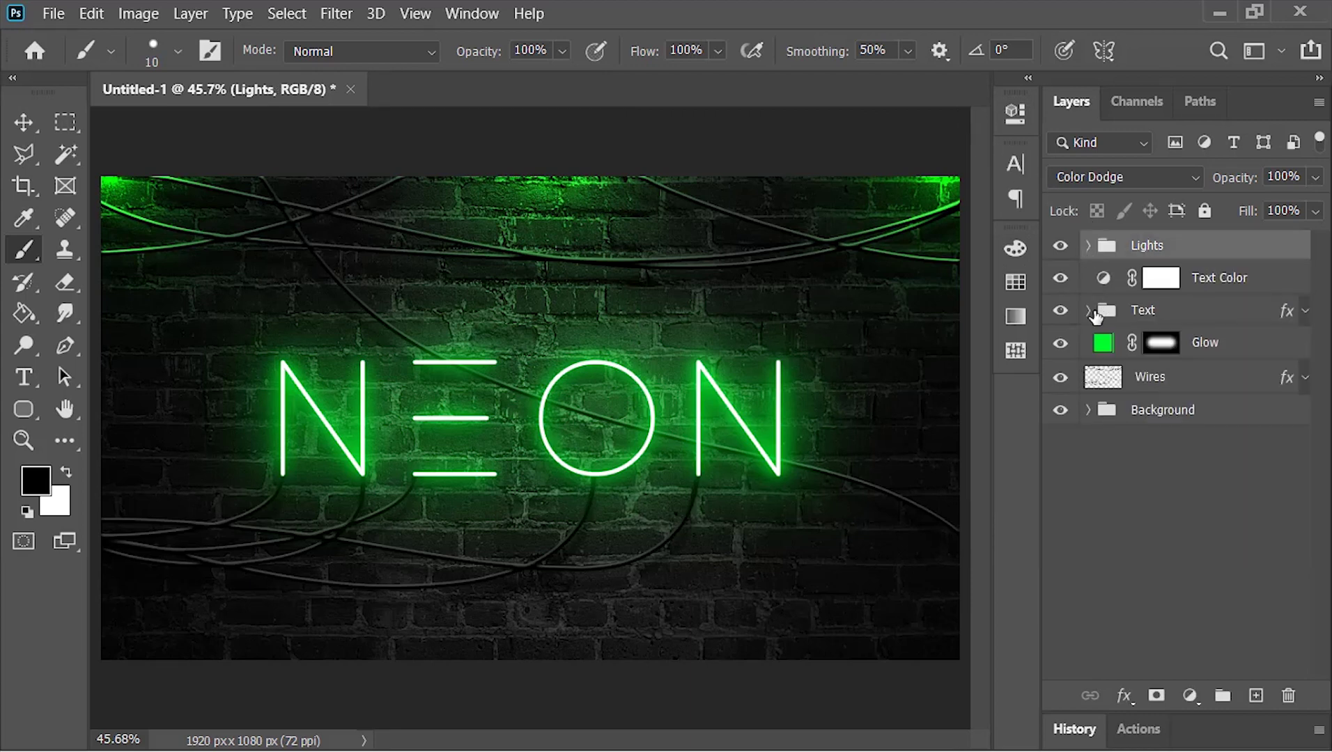
pyautogui.click(1088, 310)
pyautogui.click(1126, 344)
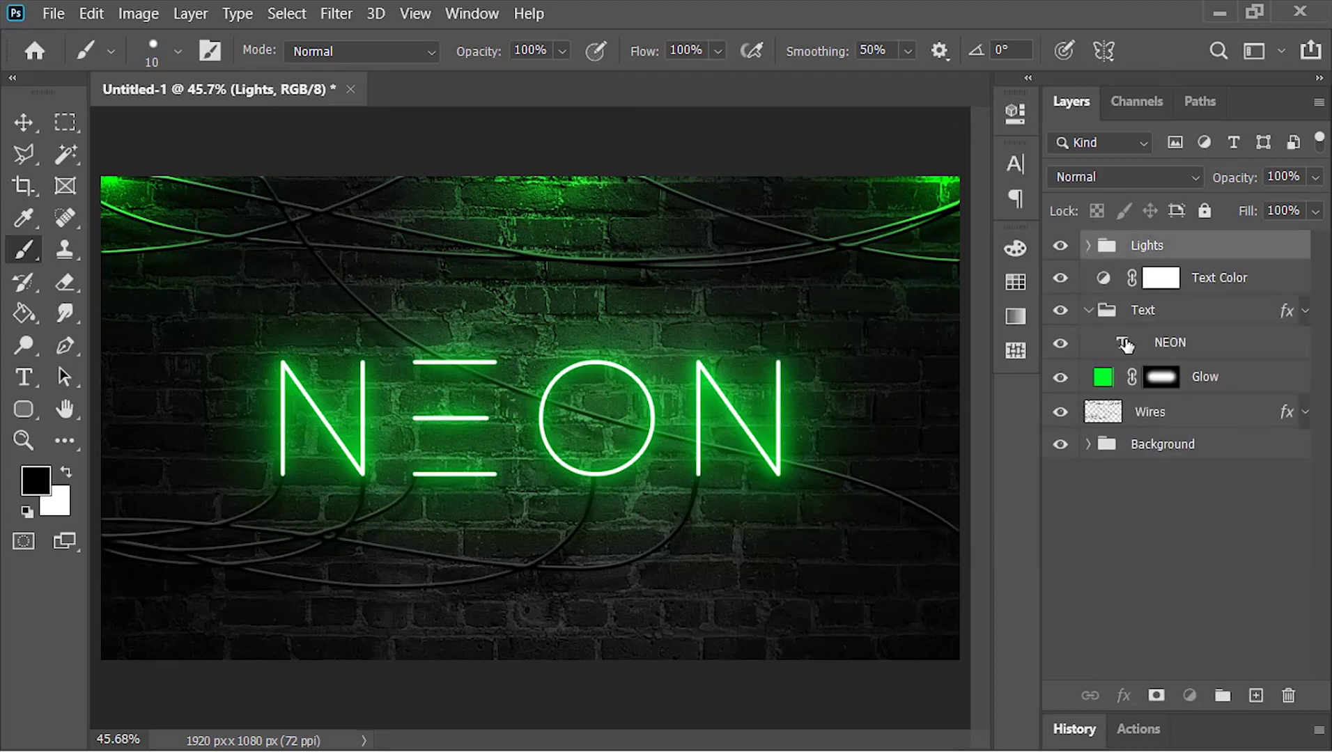
# Change the sign's wording from NEON to TEXT
pyautogui.doubleClick(1127, 344)
pyautogui.write('TEXT')
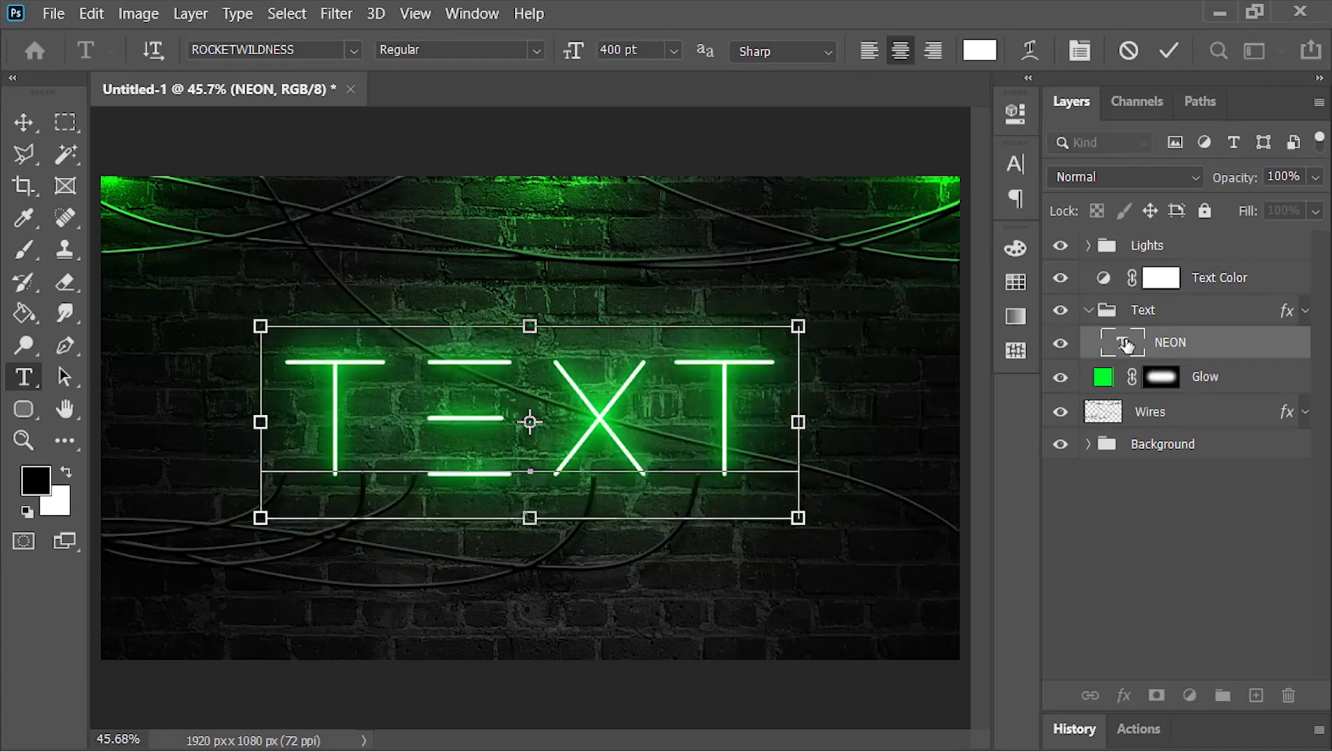
pyautogui.hotkey('ctrl', 'Return')
pyautogui.press('v')
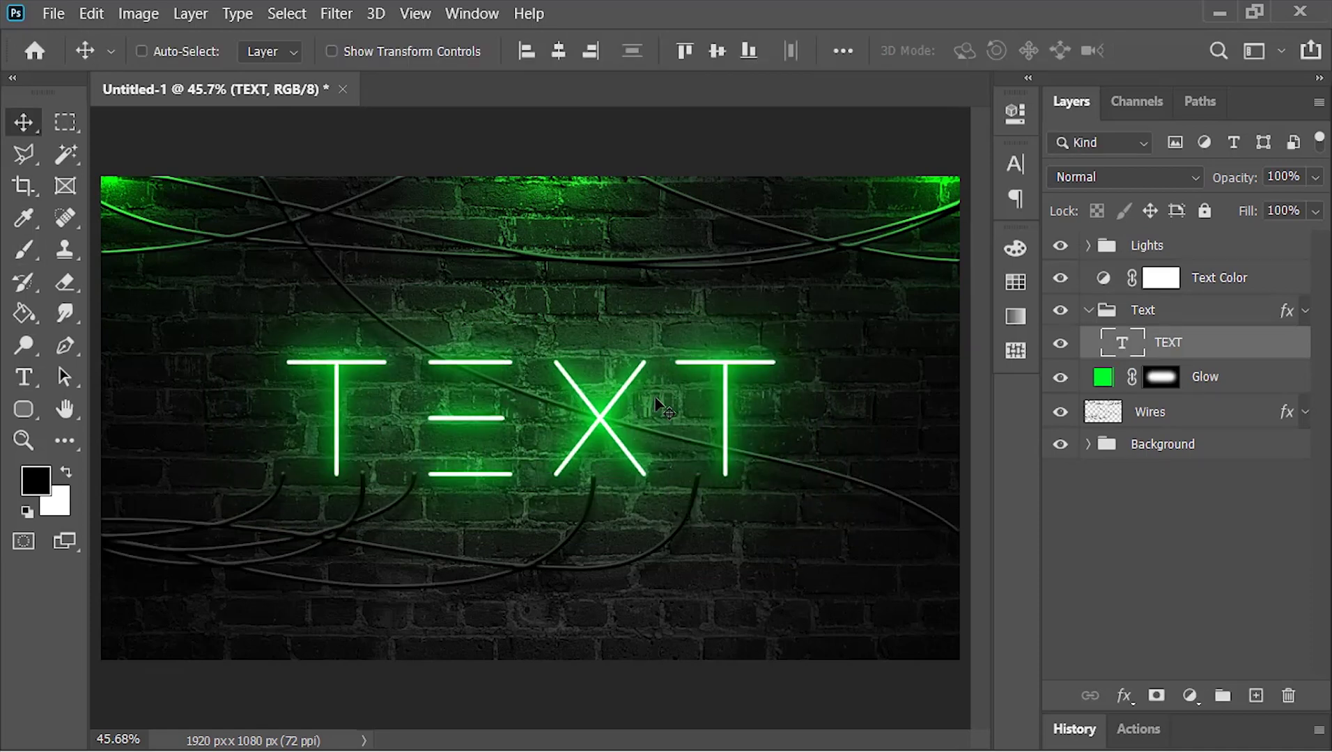
# Clear the Wires layer and paint four cables from the letters of TEXT toward the lower left
pyautogui.click(1242, 422)
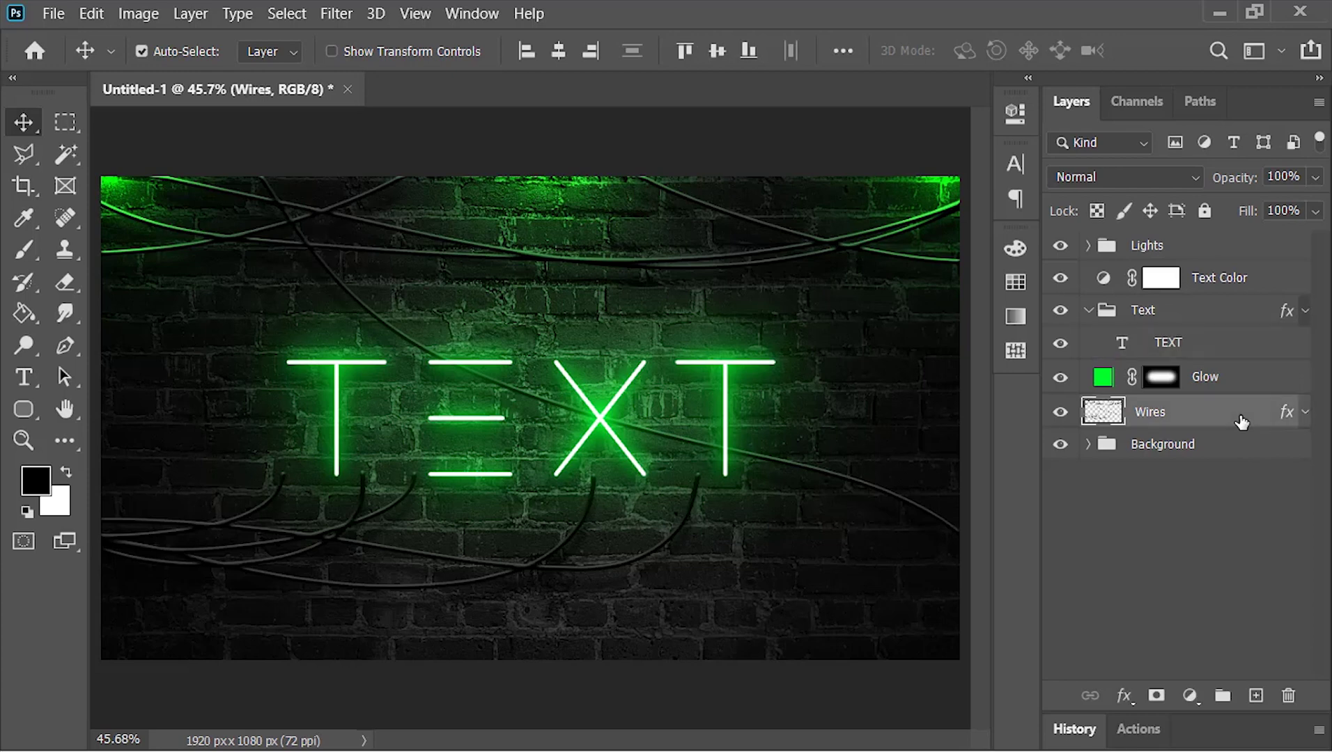
pyautogui.hotkey('ctrl', 'a')
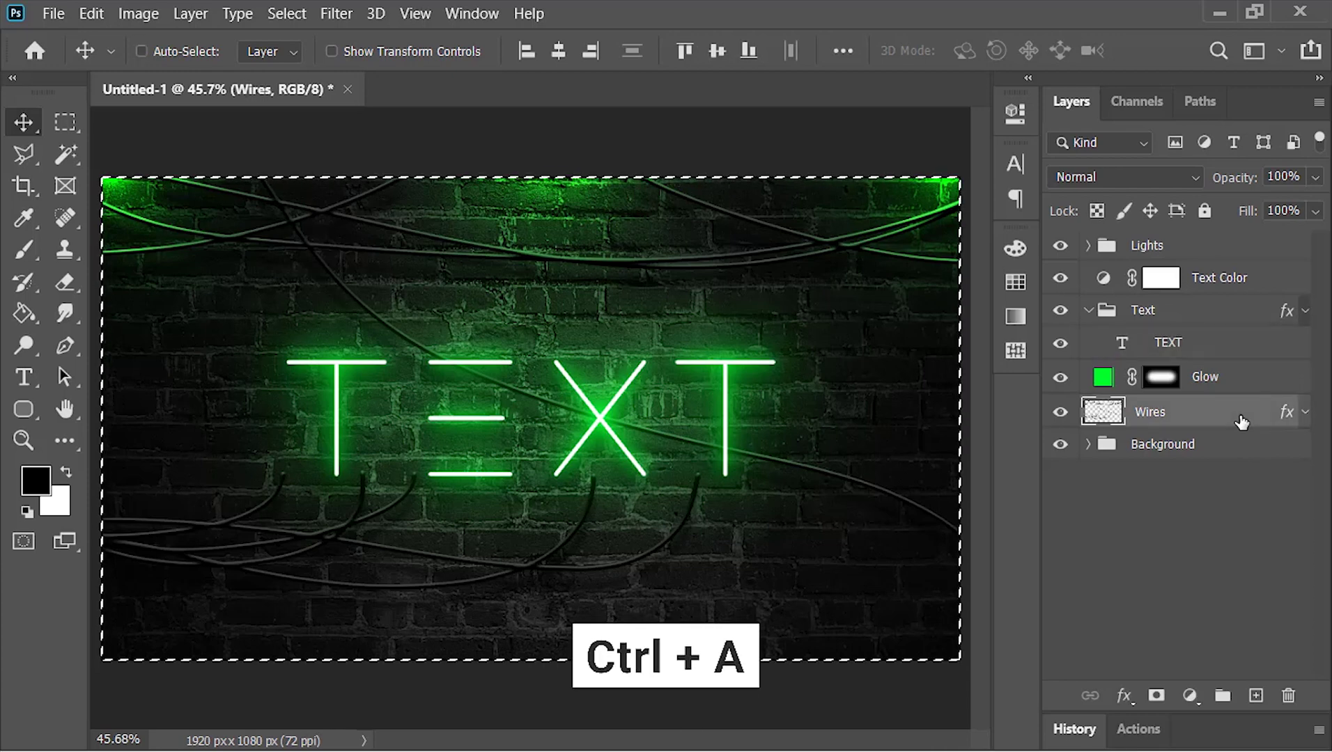
pyautogui.press('Delete')
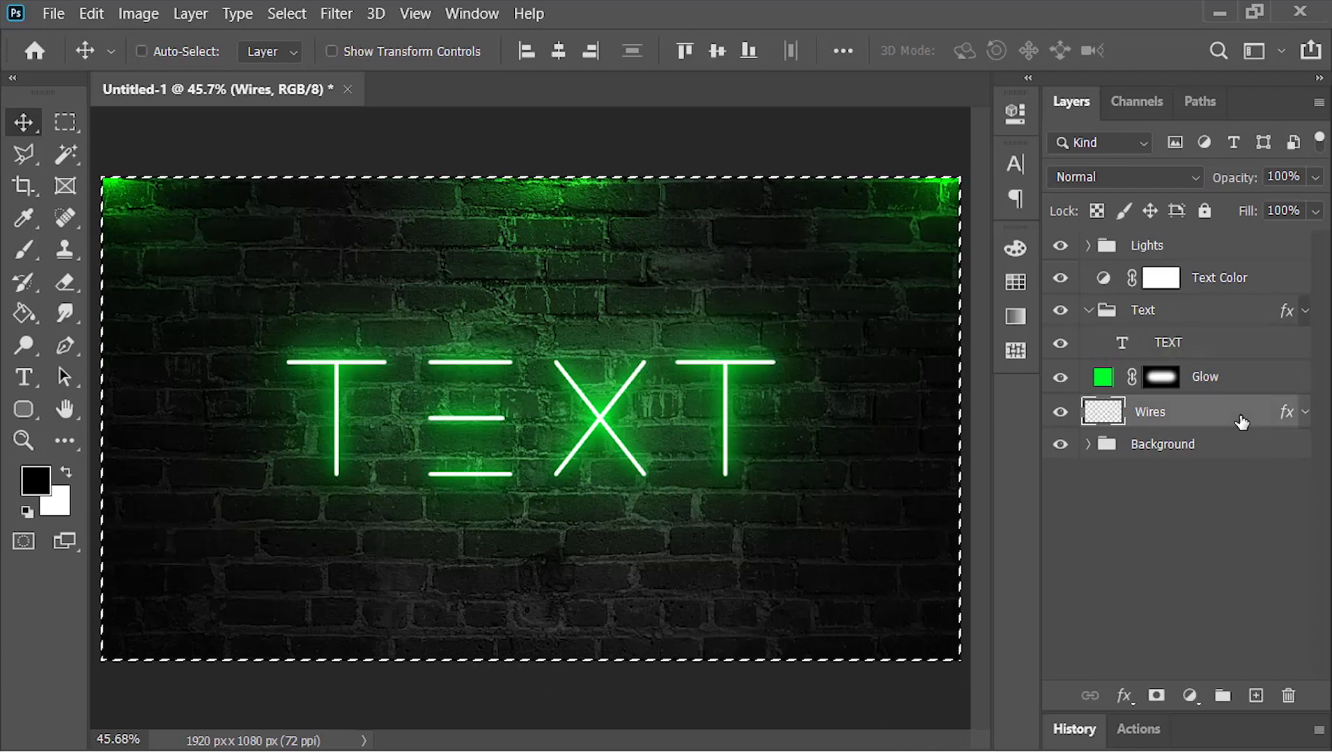
pyautogui.hotkey('ctrl', 'd')
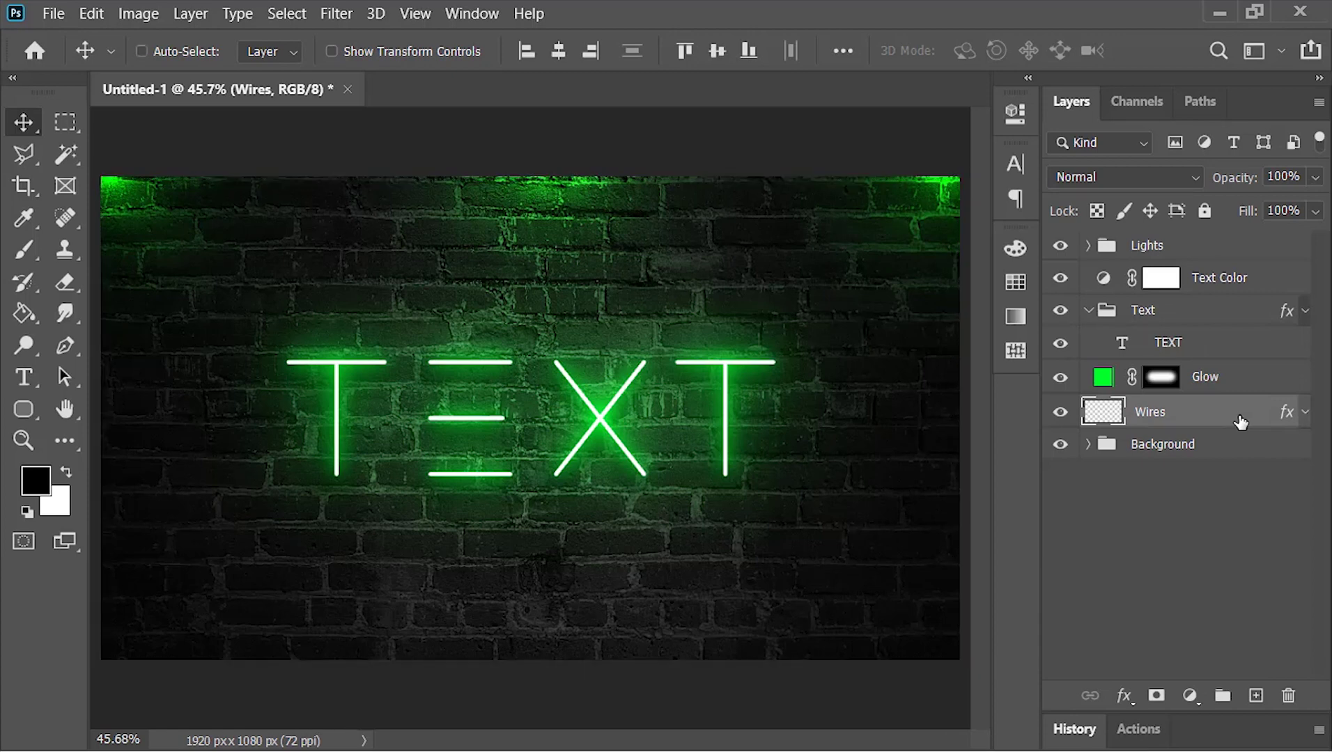
pyautogui.press('b')
pyautogui.moveTo(338, 477)
pyautogui.mouseDown()
pyautogui.moveTo(238, 546)
pyautogui.moveTo(101, 551)
pyautogui.mouseUp()
pyautogui.moveTo(429, 475); pyautogui.dragTo(133, 568)
pyautogui.moveTo(556, 475); pyautogui.dragTo(193, 580)
pyautogui.moveTo(725, 474); pyautogui.dragTo(149, 580)
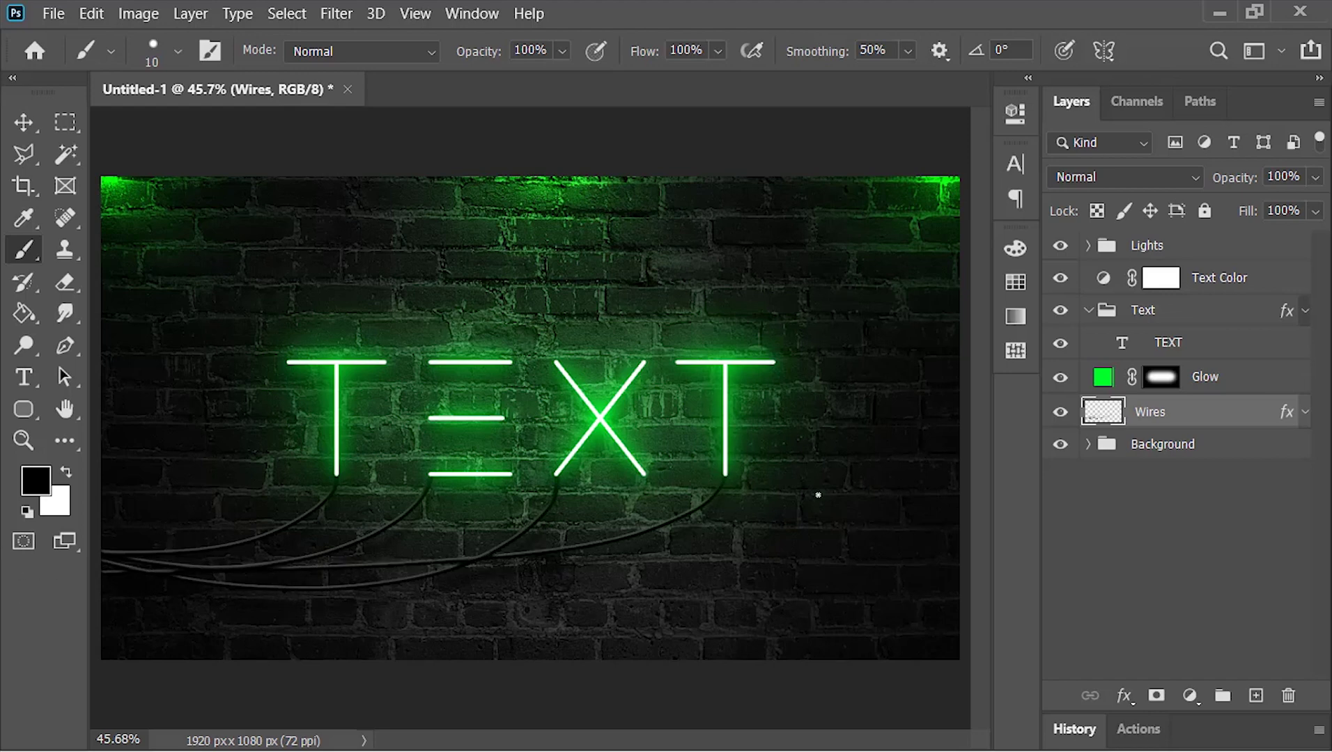
# Select the Lights group and pick up the Logo file from the file browser
pyautogui.click(1192, 252)
pyautogui.press('v')
pyautogui.hotkey('alt', 'Tab')
pyautogui.moveTo(296, 202); pyautogui.dragTo(446, 467)
# Drop the Logo file onto the sign and scale it down to about 40% (39.97%)
pyautogui.hotkey('alt', 'Tab')
pyautogui.moveTo(492, 423); pyautogui.dragTo(862, 225)
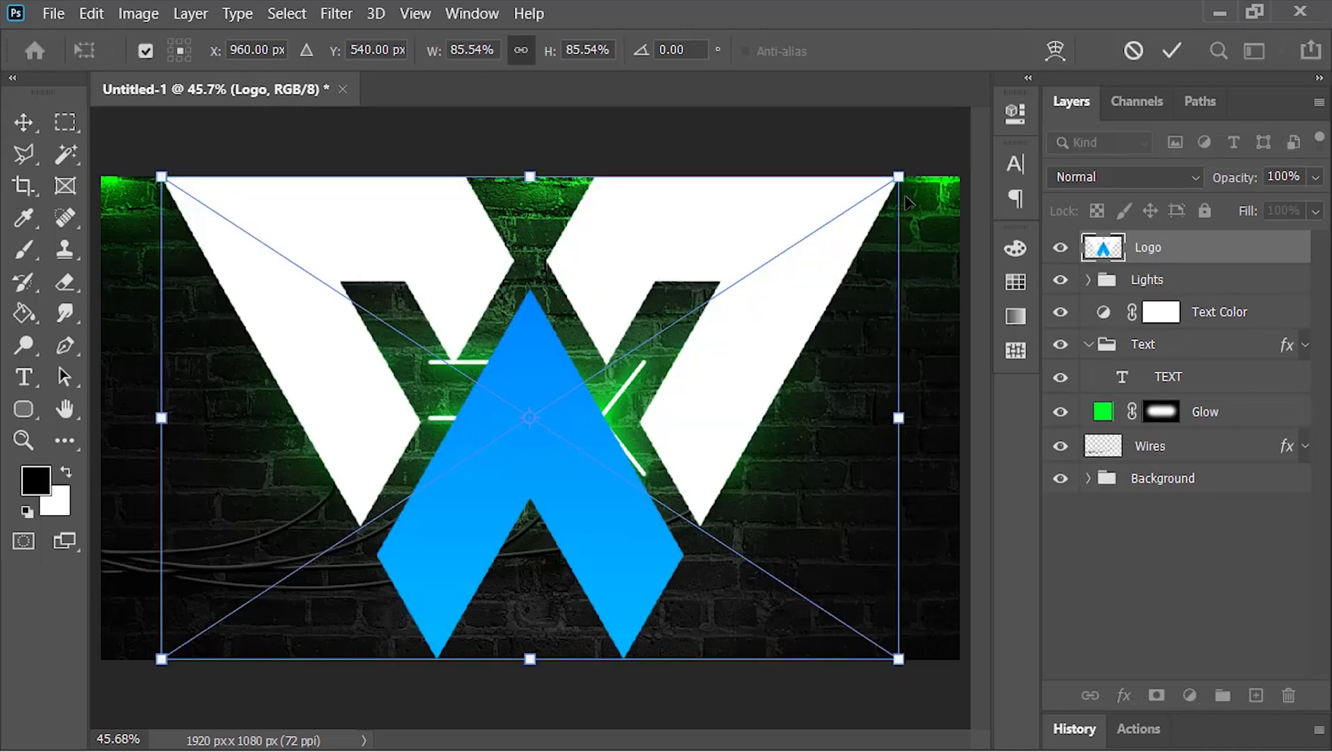
pyautogui.moveTo(910, 177); pyautogui.dragTo(730, 340)
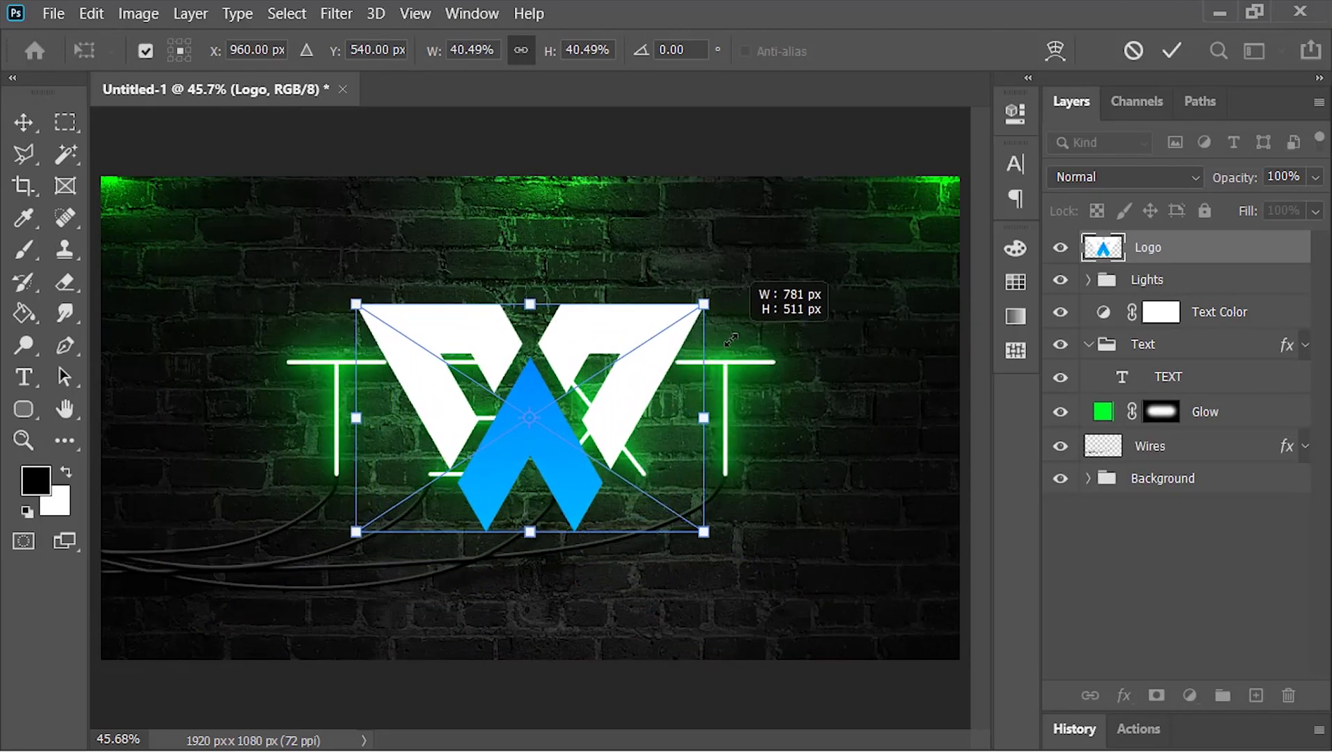
pyautogui.press('Return')
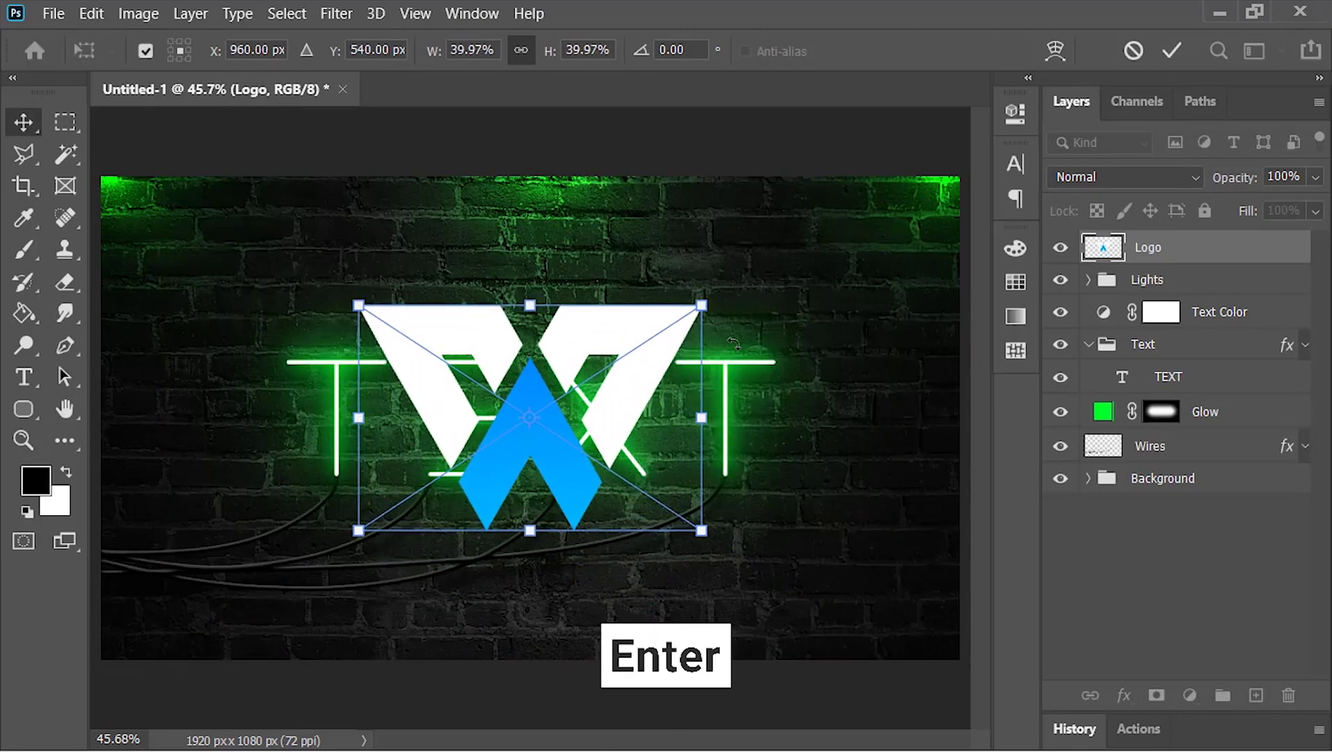
# Give the Logo layer 0% fill opacity and a 3 px Inside stroke in Blending Options
pyautogui.rightClick(1108, 255)
pyautogui.click(1183, 269)
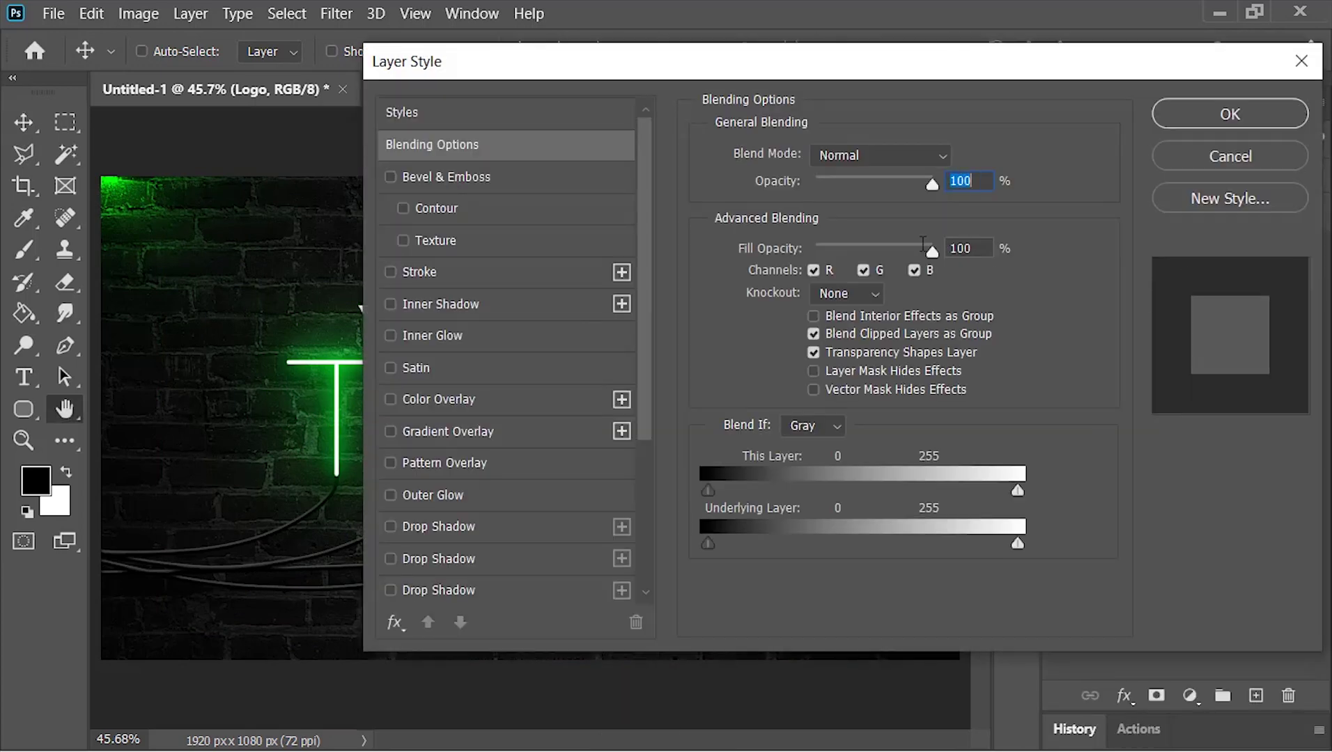
pyautogui.moveTo(506, 71); pyautogui.dragTo(603, 101)
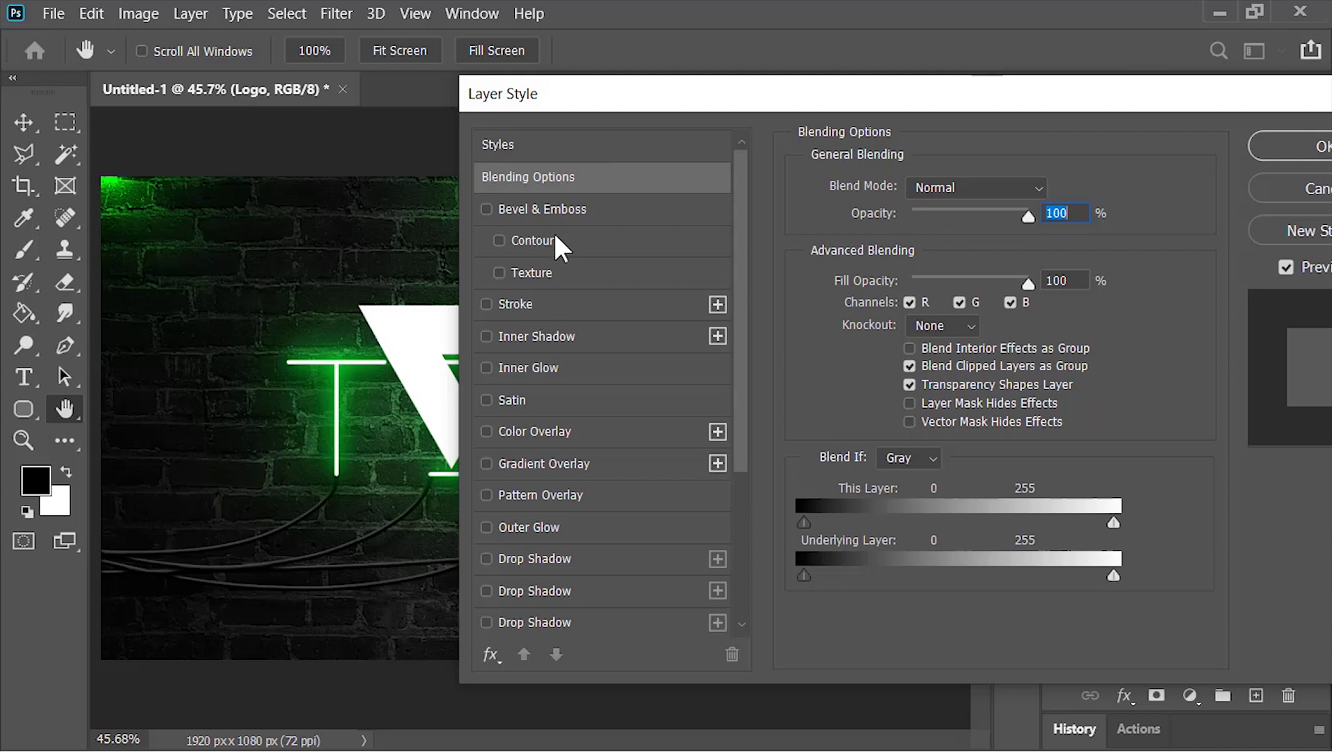
pyautogui.moveTo(1021, 283); pyautogui.dragTo(875, 300)
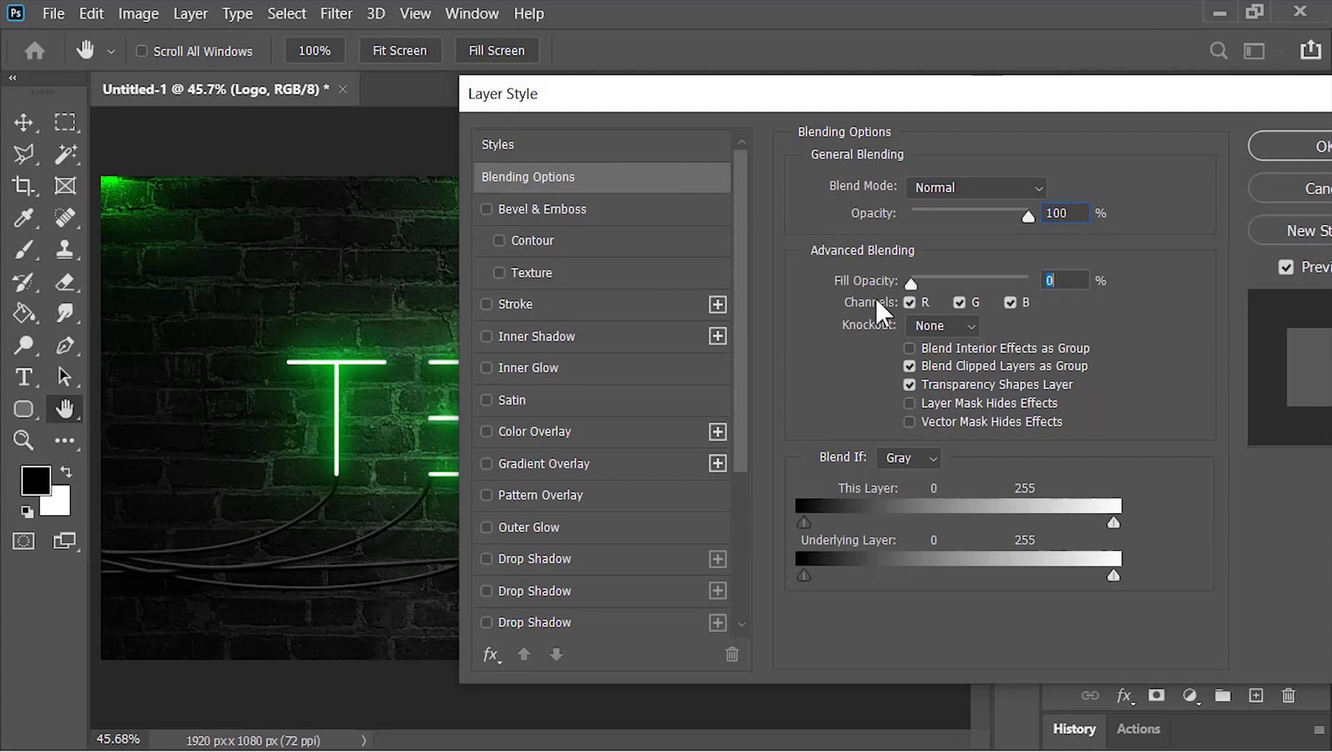
pyautogui.click(573, 304)
pyautogui.click(1043, 186)
pyautogui.write('3')
pyautogui.click(934, 212)
pyautogui.click(927, 249)
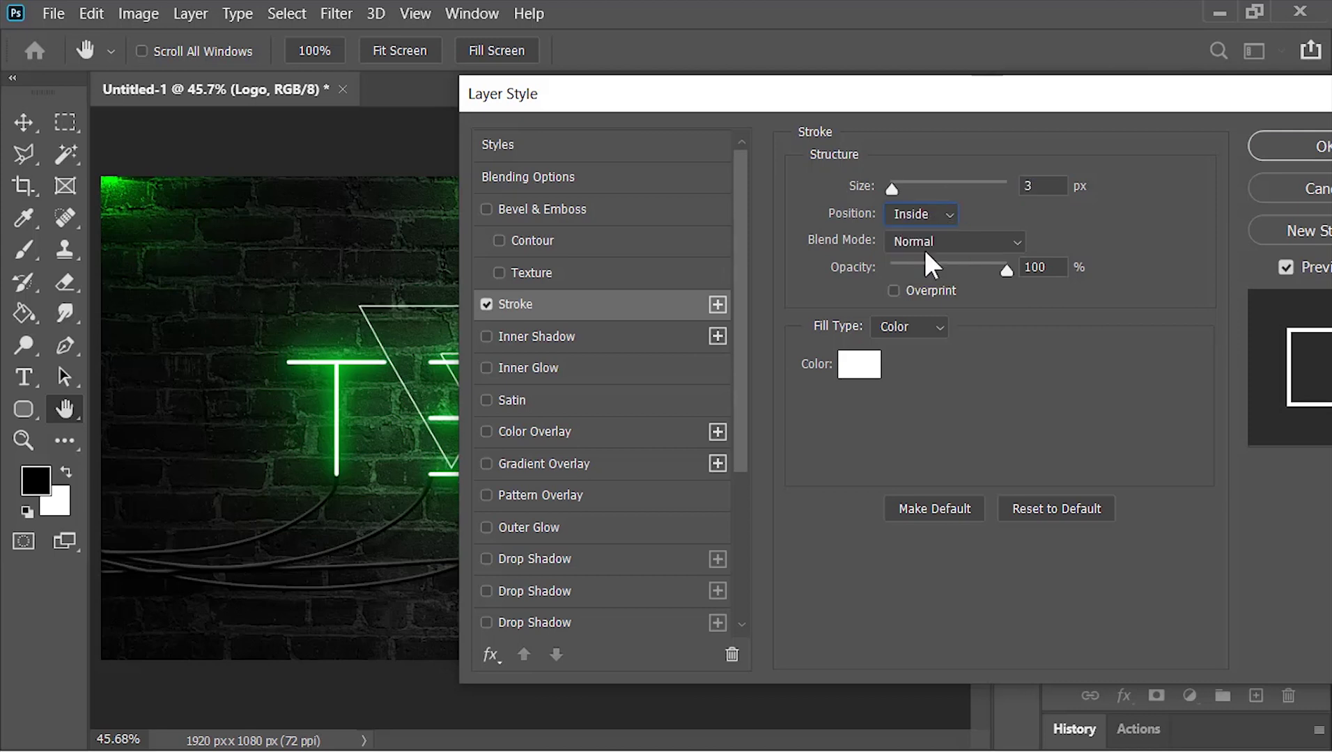
pyautogui.click(1285, 146)
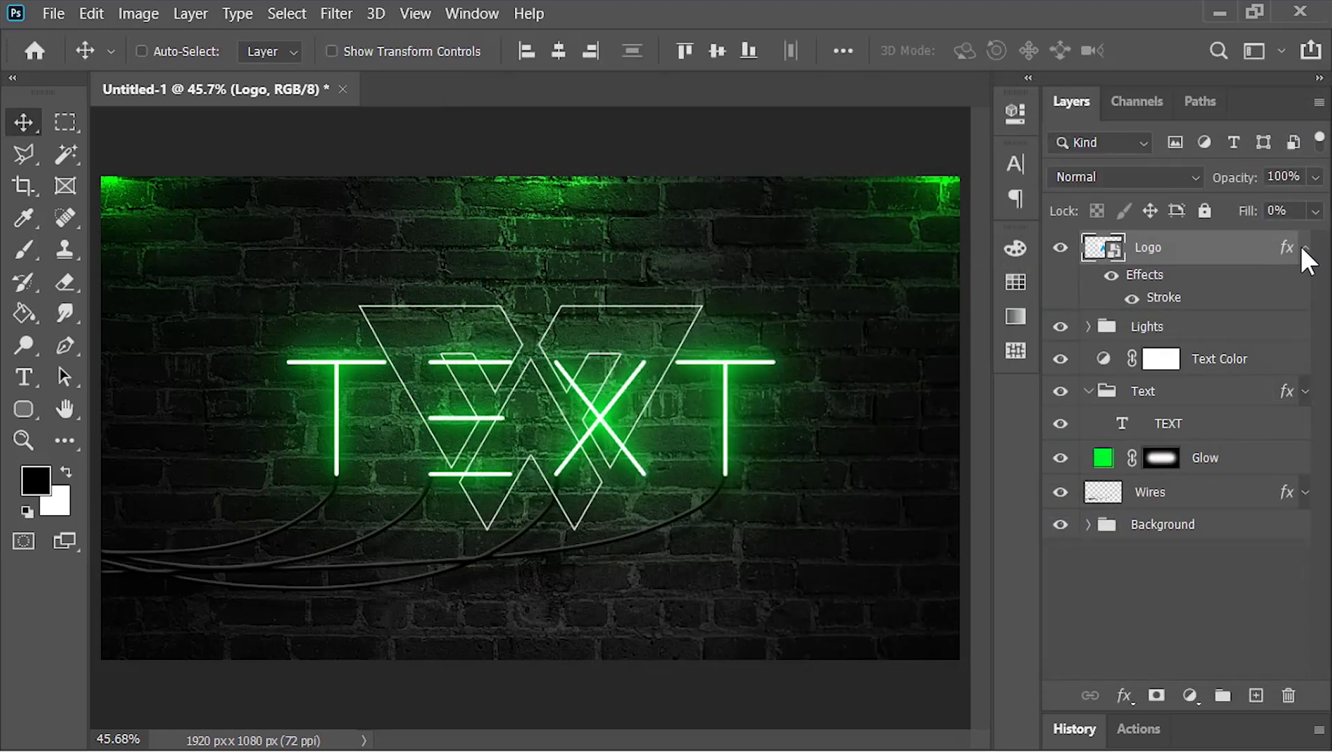
pyautogui.click(1303, 248)
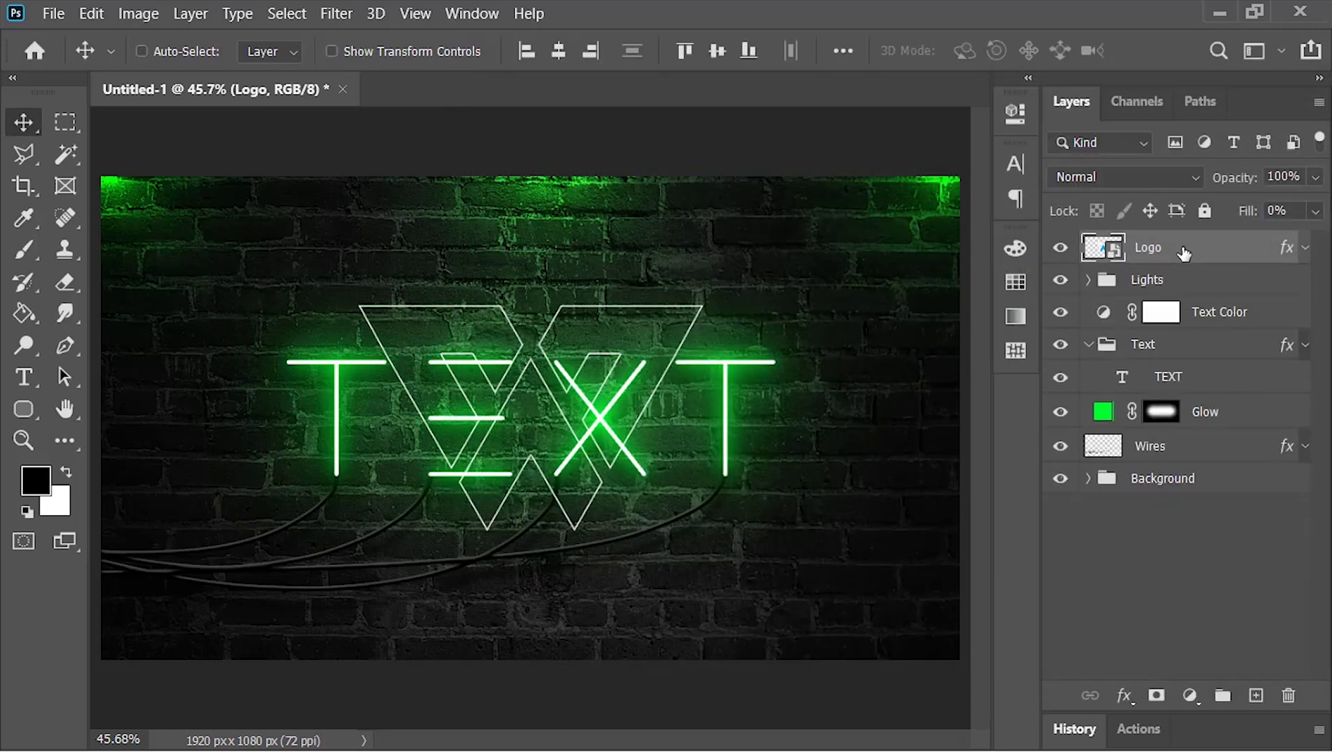
# Convert Logo to a Smart Object, hide the TEXT layer, and move Logo into the Text group
pyautogui.rightClick(1183, 253)
pyautogui.click(974, 258)
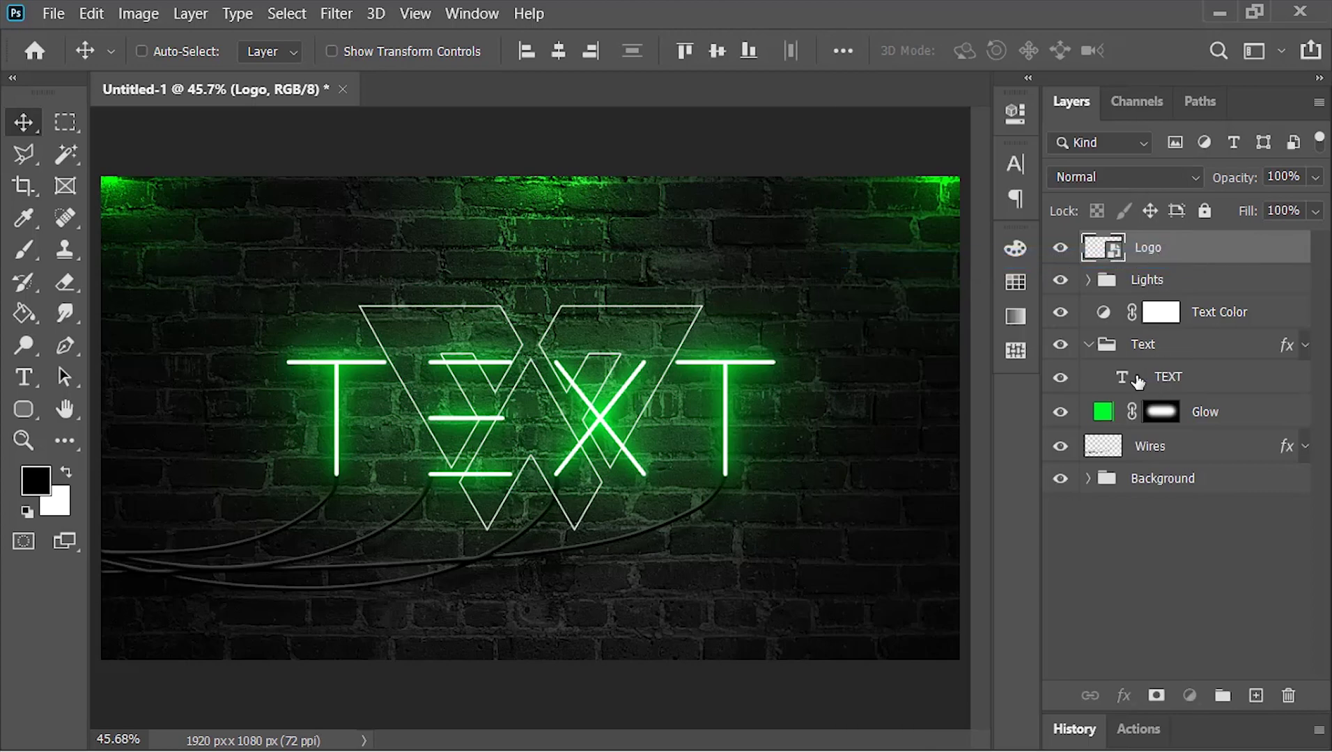
pyautogui.click(1076, 380)
pyautogui.click(1060, 377)
pyautogui.moveTo(1158, 251); pyautogui.dragTo(1132, 347)
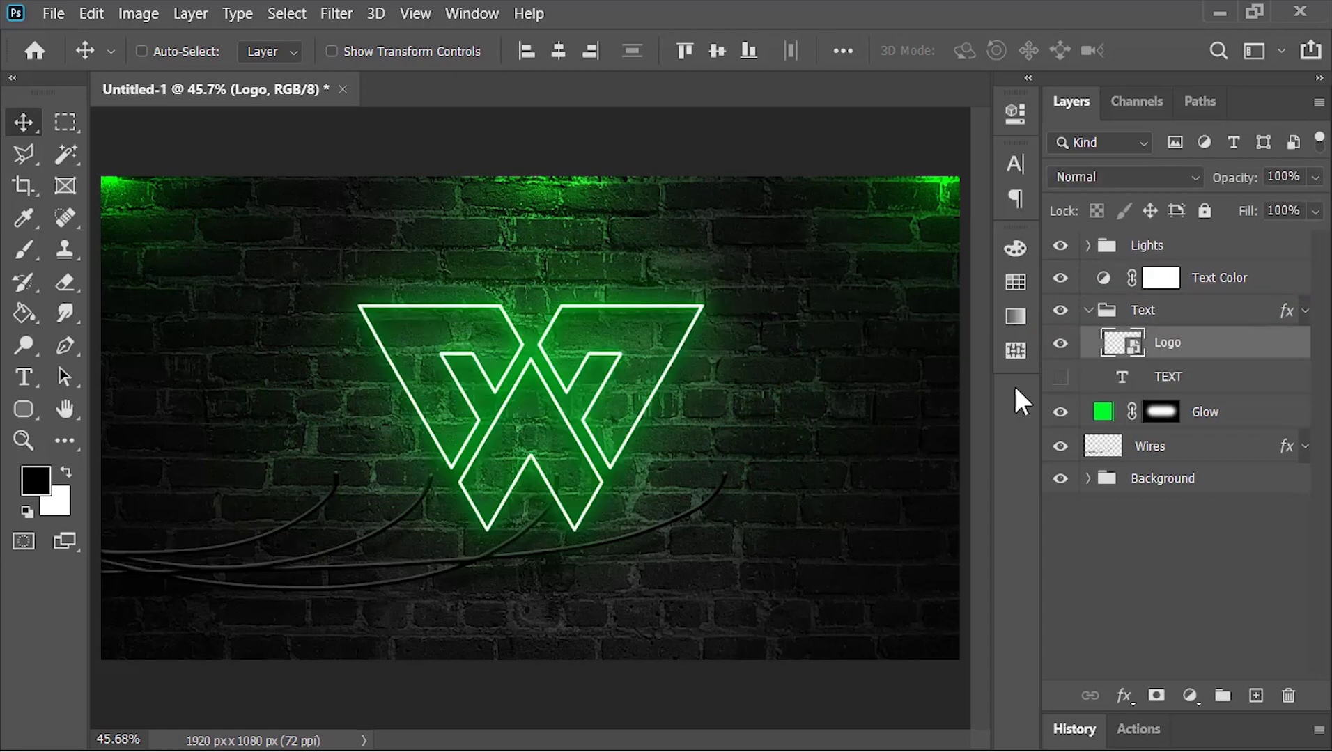
# Clear the Wires layer and paint three new cables running to the W logo
pyautogui.click(1103, 449)
pyautogui.hotkey('ctrl', 'a')
pyautogui.press('Delete')
pyautogui.hotkey('ctrl', 'd')
pyautogui.press('b')
pyautogui.moveTo(206, 588); pyautogui.dragTo(481, 543)
pyautogui.moveTo(104, 533); pyautogui.dragTo(432, 522)
pyautogui.moveTo(105, 491); pyautogui.dragTo(264, 512)
pyautogui.press('v')
# Raise the Hue on Text Color and Lights Color to shift the glow to blue
pyautogui.click(1088, 309)
pyautogui.doubleClick(1102, 278)
pyautogui.moveTo(820, 277); pyautogui.dragTo(899, 275)
pyautogui.click(954, 105)
pyautogui.click(1088, 245)
pyautogui.doubleClick(1122, 278)
pyautogui.moveTo(808, 273); pyautogui.dragTo(883, 280)
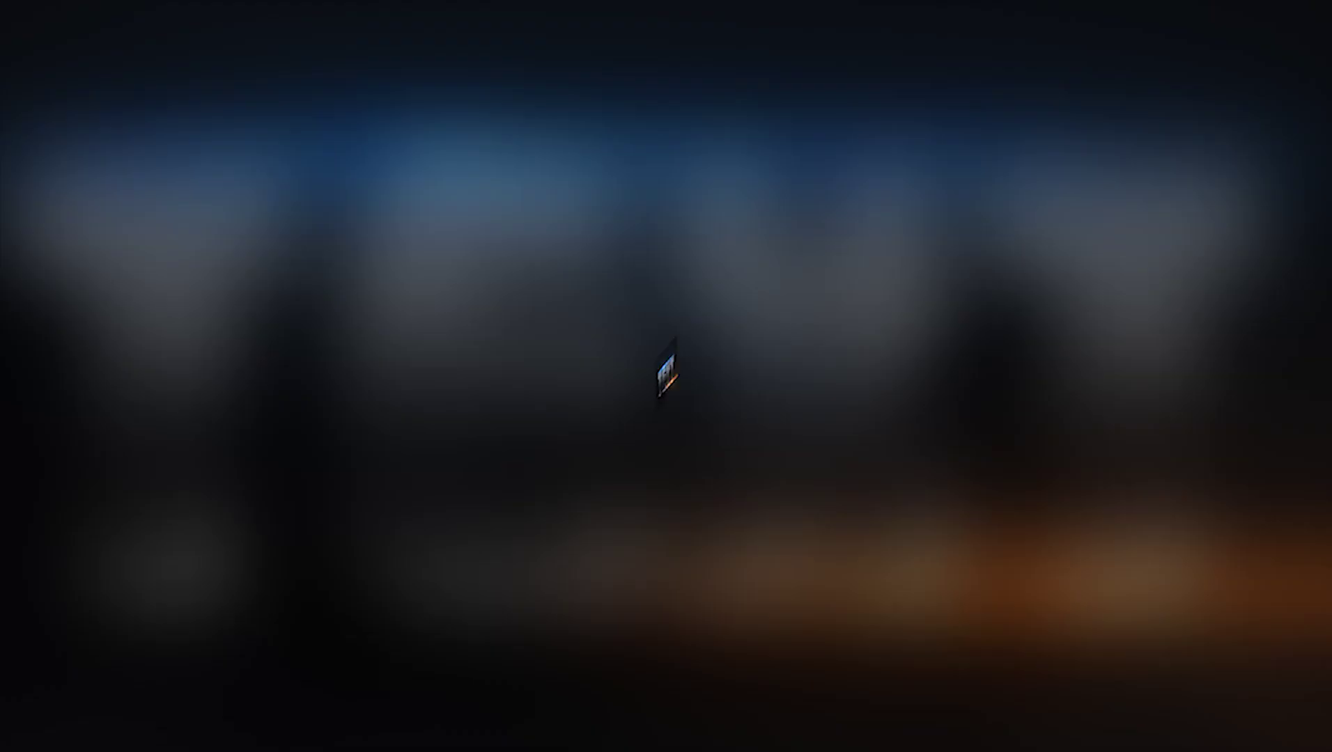